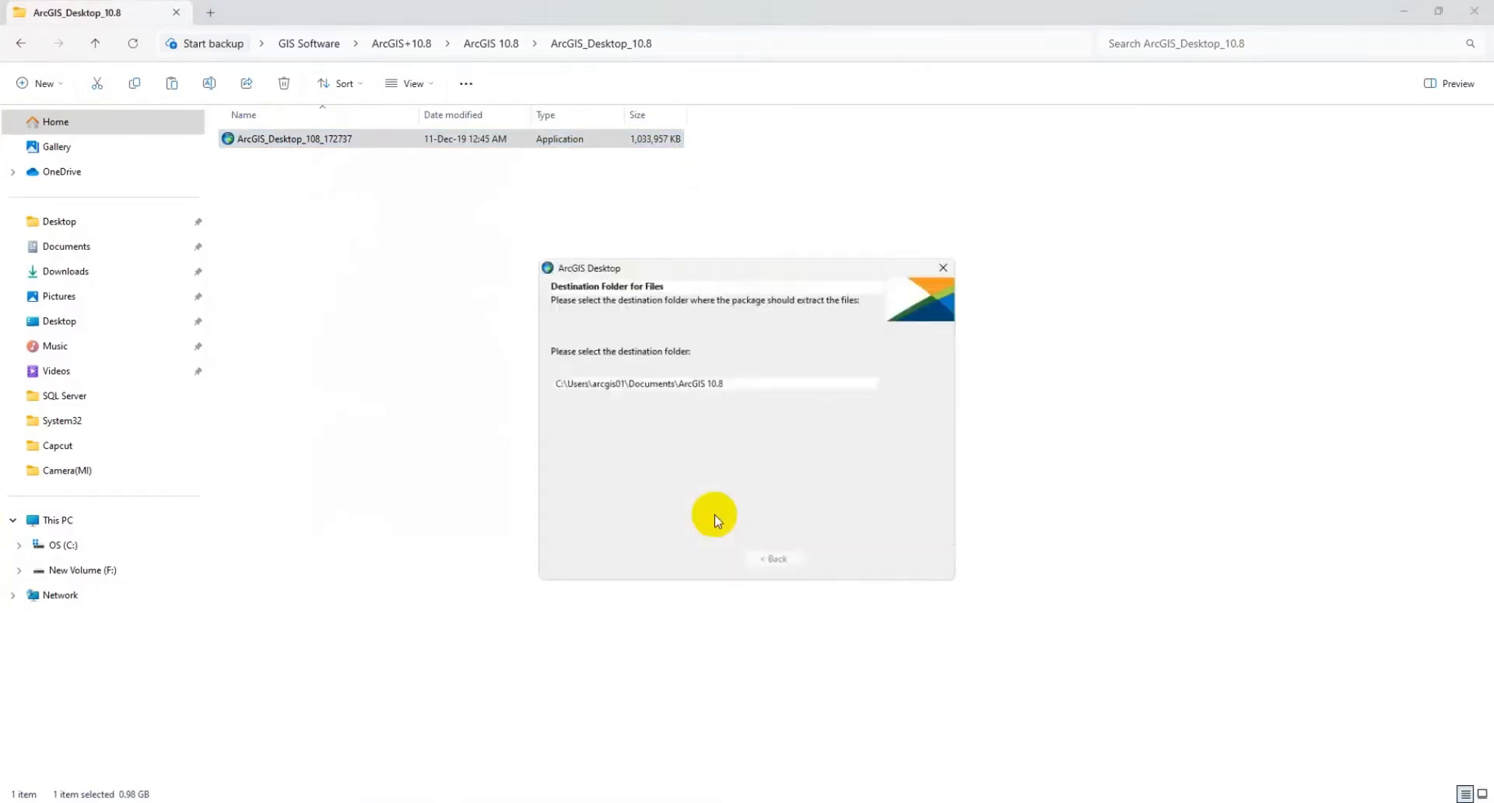
Step: Extract the ArcGIS Desktop files to the default destination folder, launch the setup program, and minimize the folder window
click(833, 562)
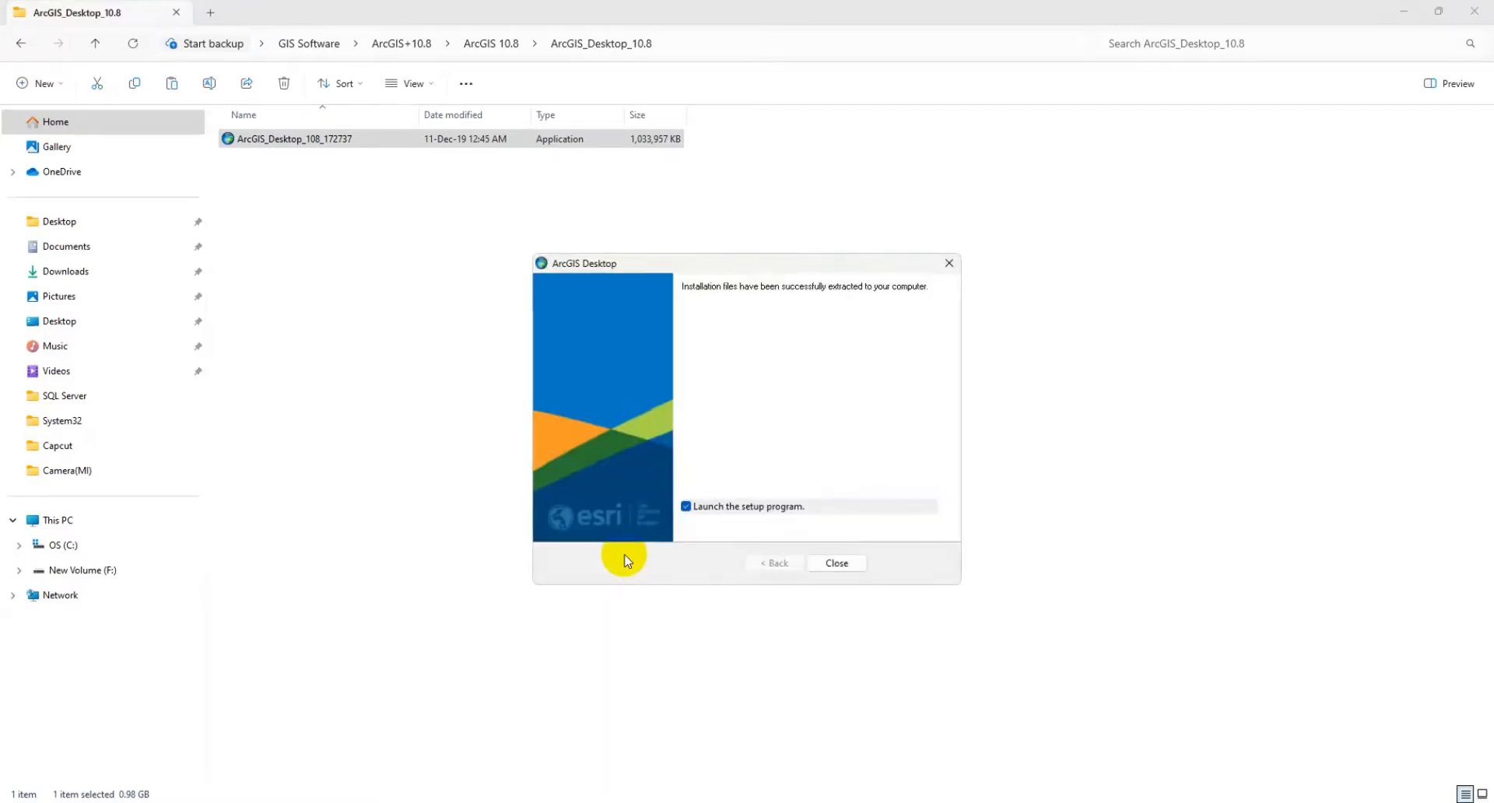
click(833, 561)
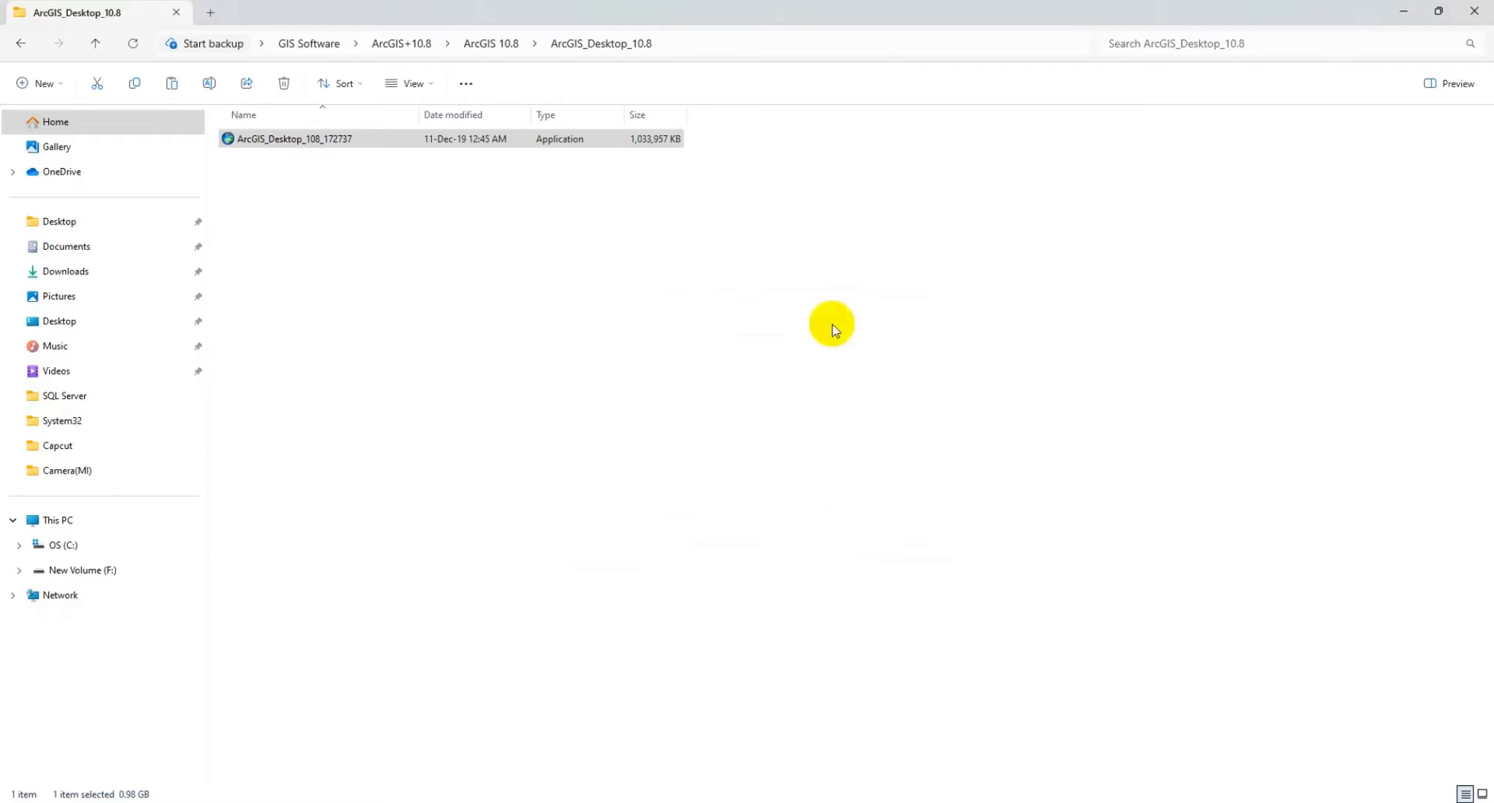
click(1404, 11)
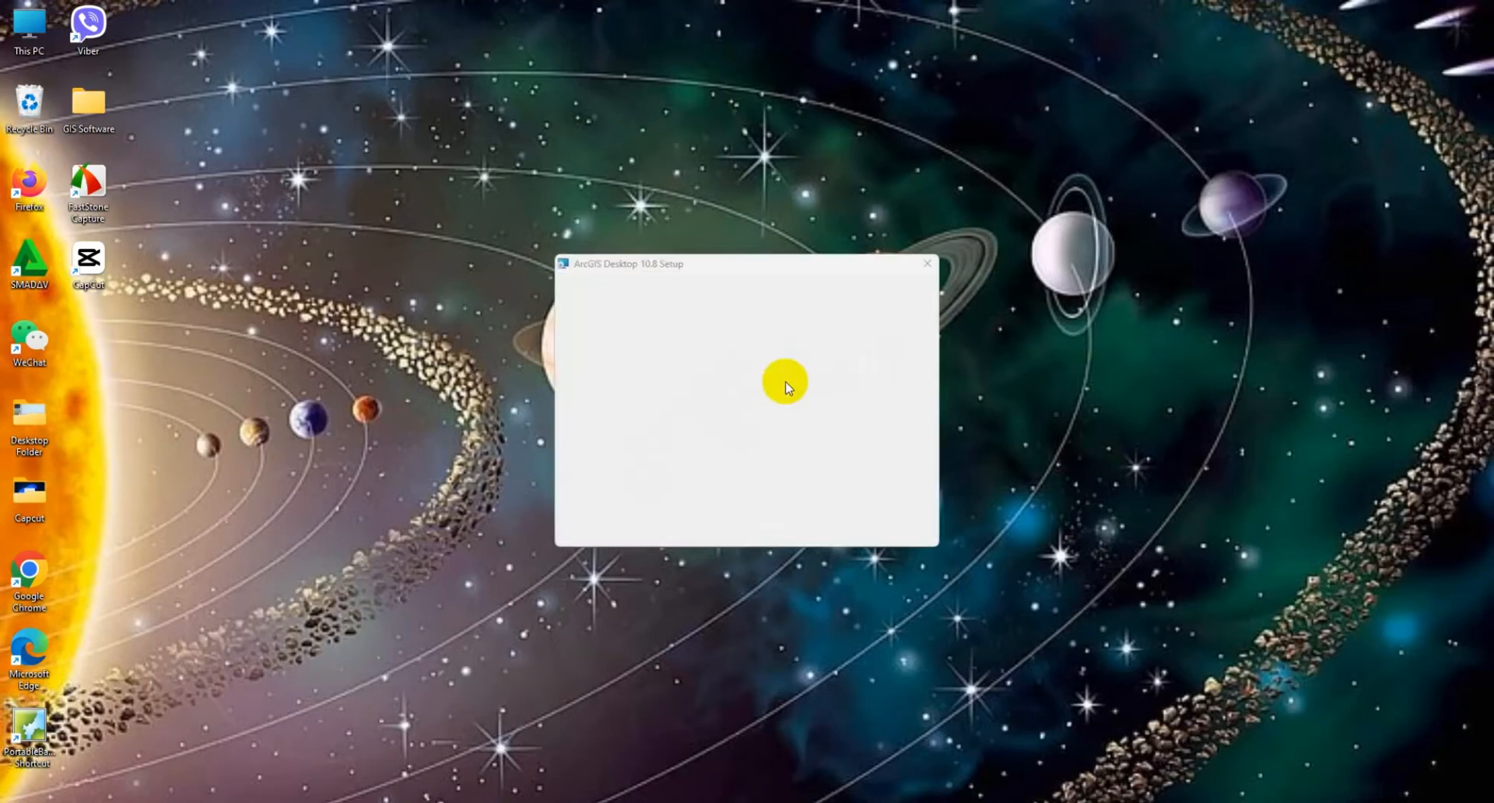
Step: Start the ArcGIS Desktop 10.8 setup and accept the master agreement
click(816, 532)
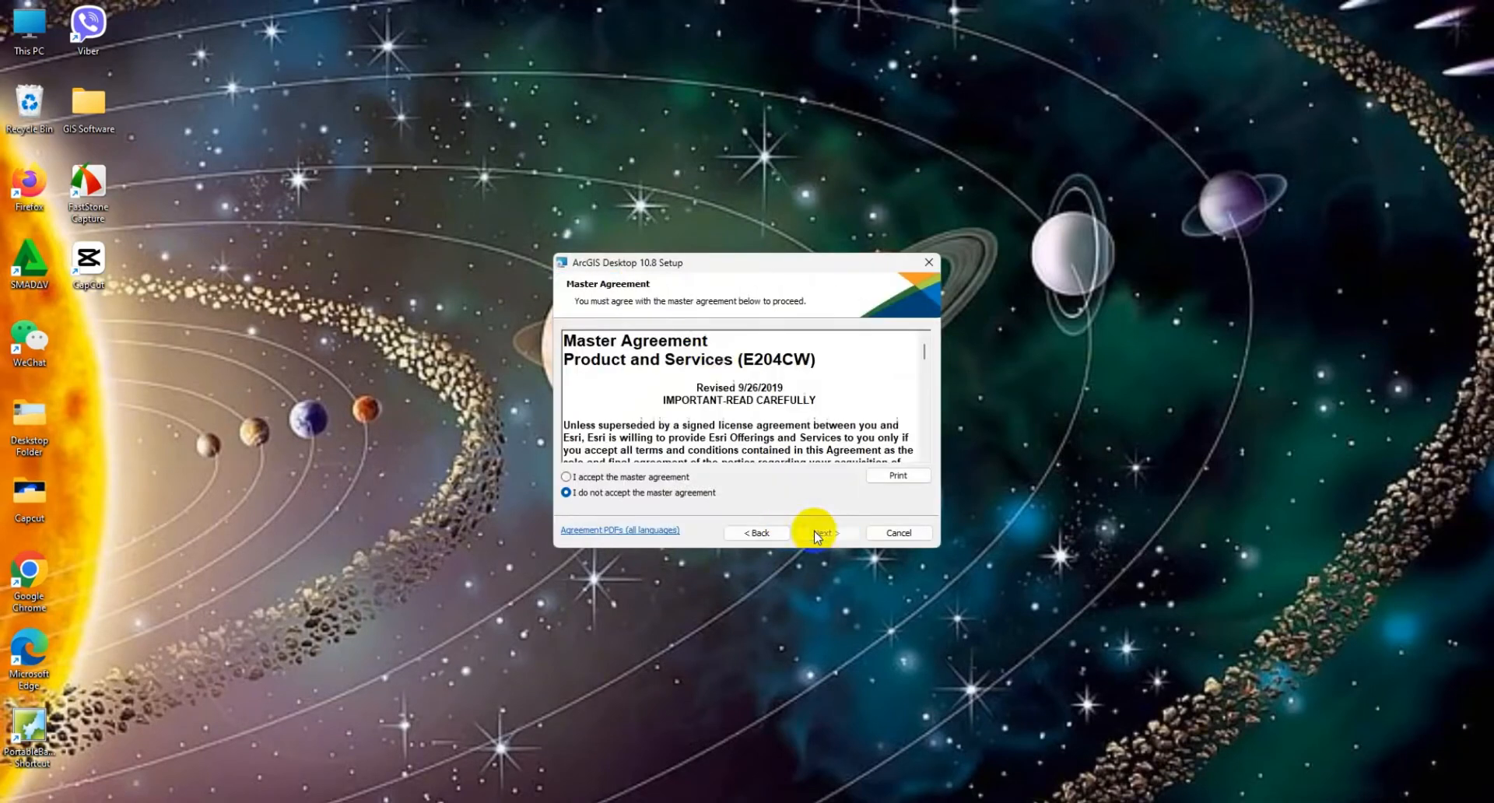
click(580, 477)
click(813, 532)
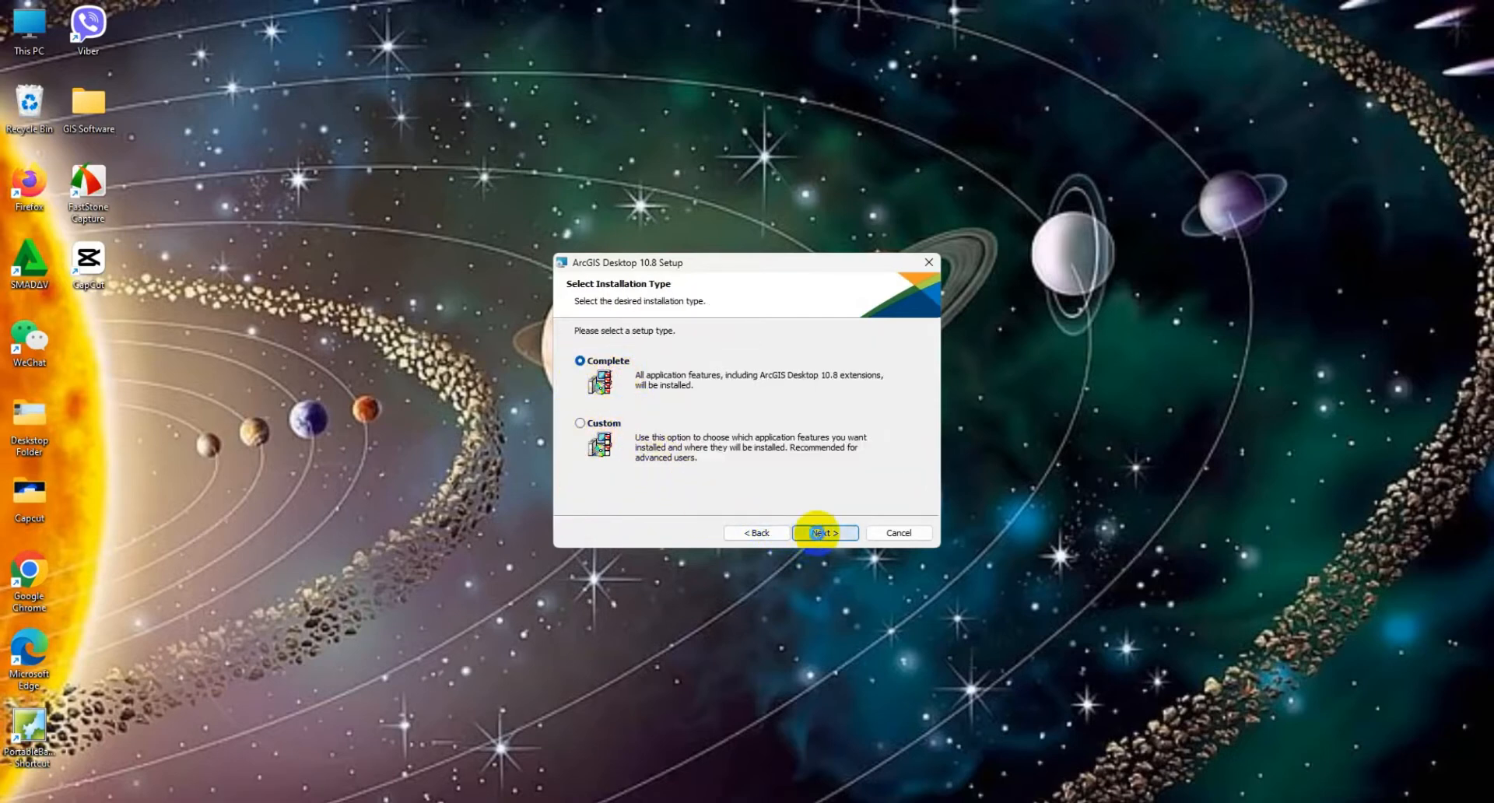
Step: Run the Complete installation with the default destination folder and Python folder C:\Python27\, then finish the setup wizard
click(809, 534)
click(810, 531)
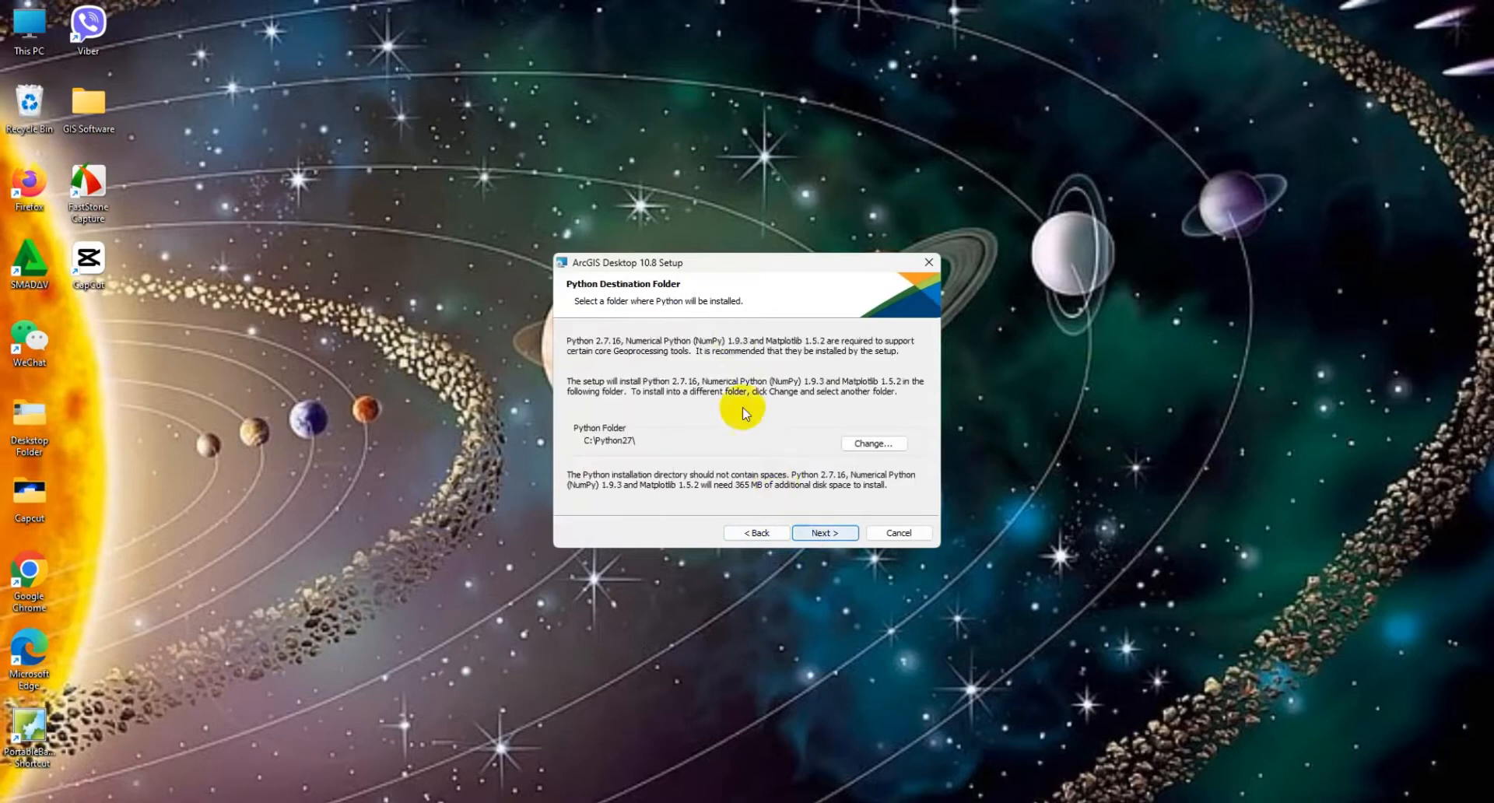
click(811, 536)
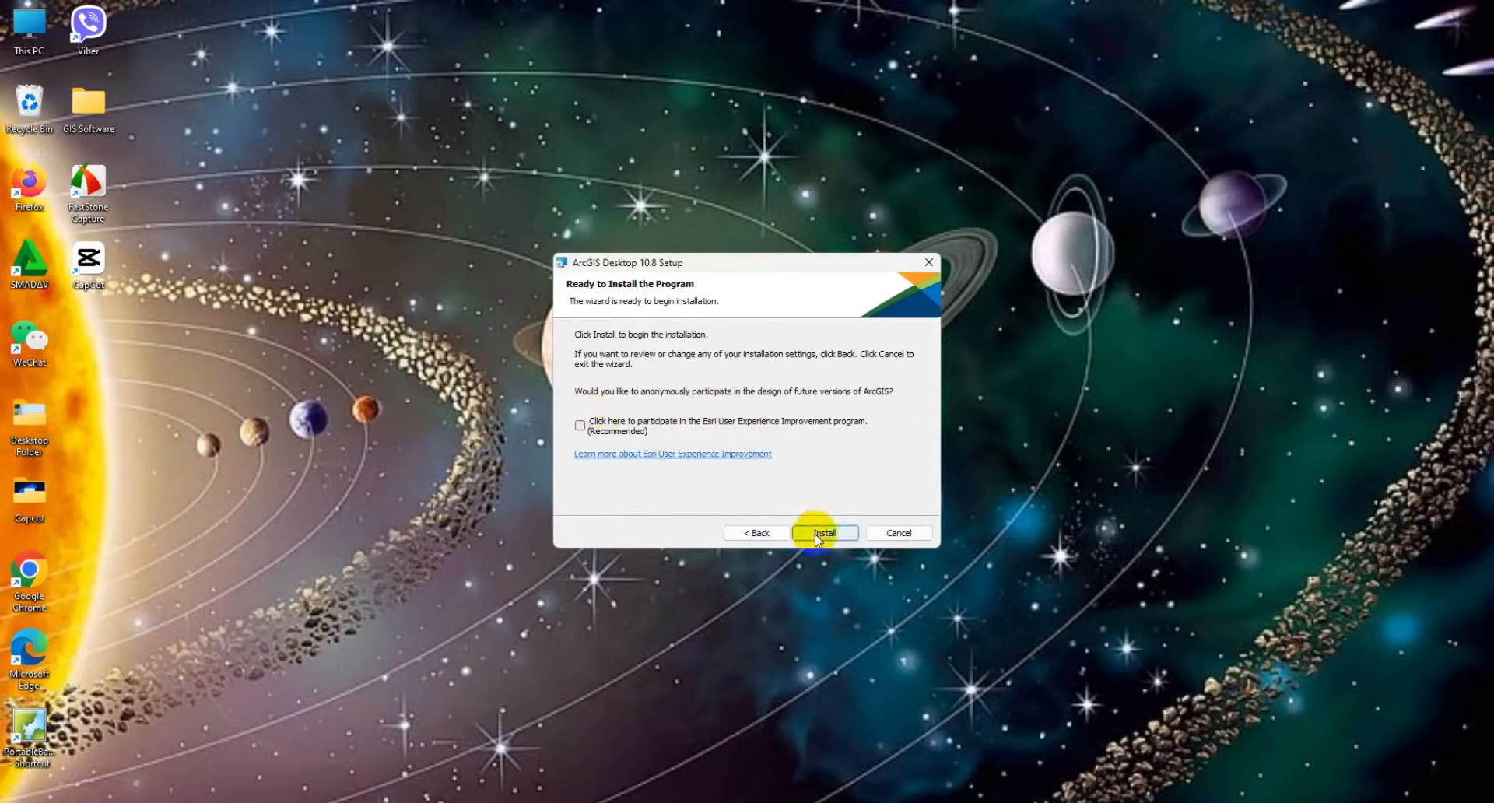
click(812, 531)
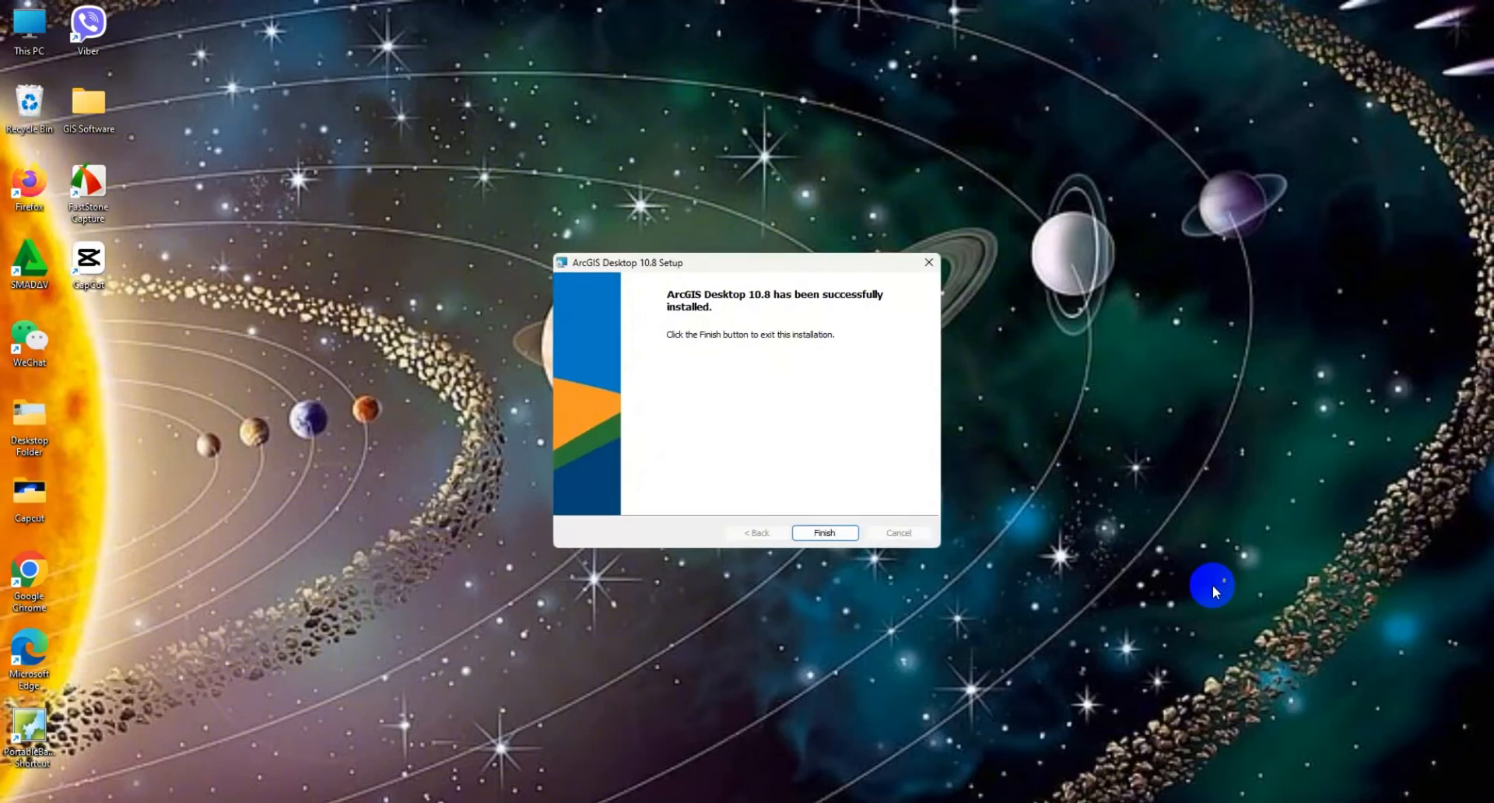
mouse_move(508, 802)
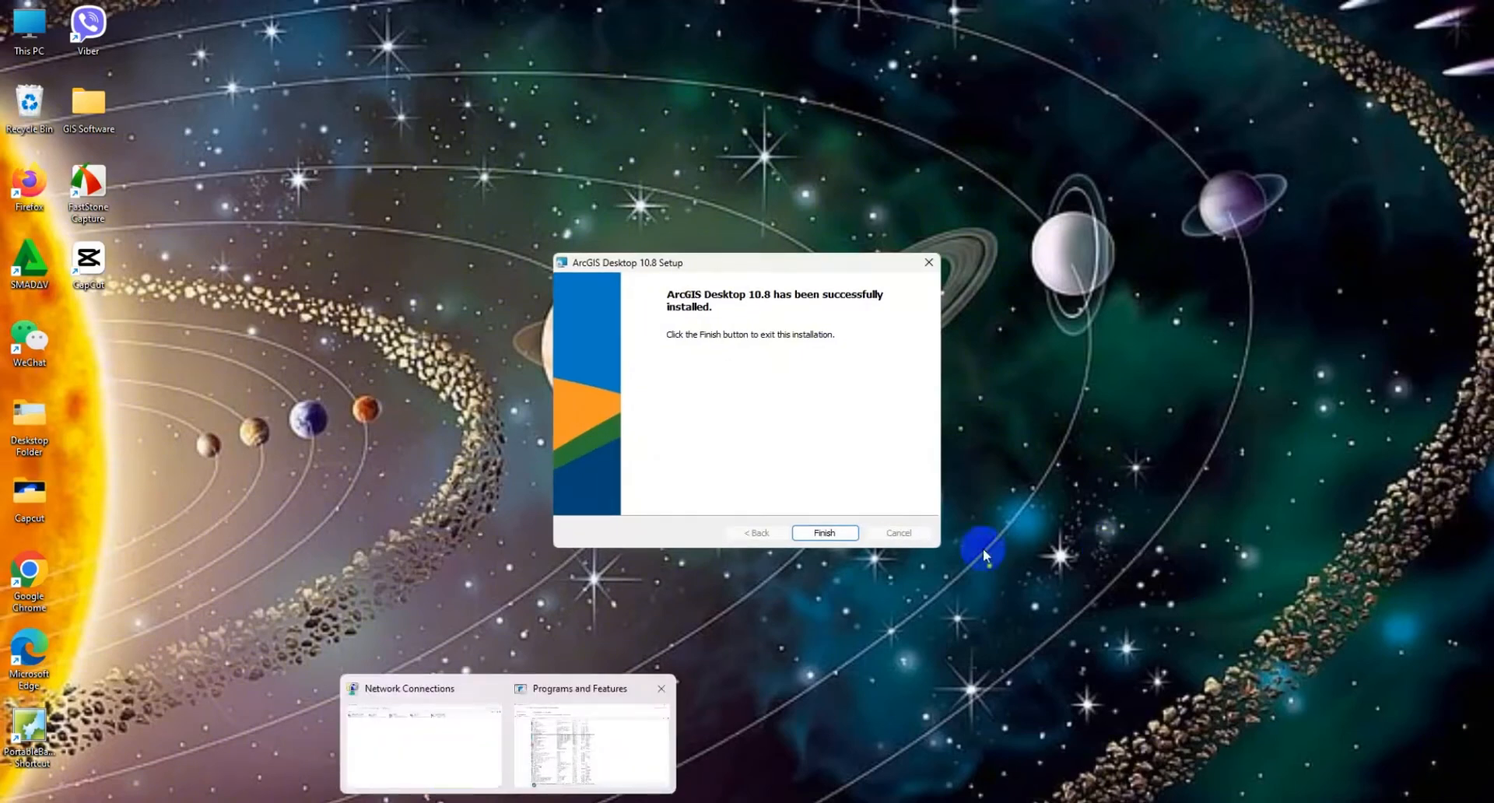
click(826, 533)
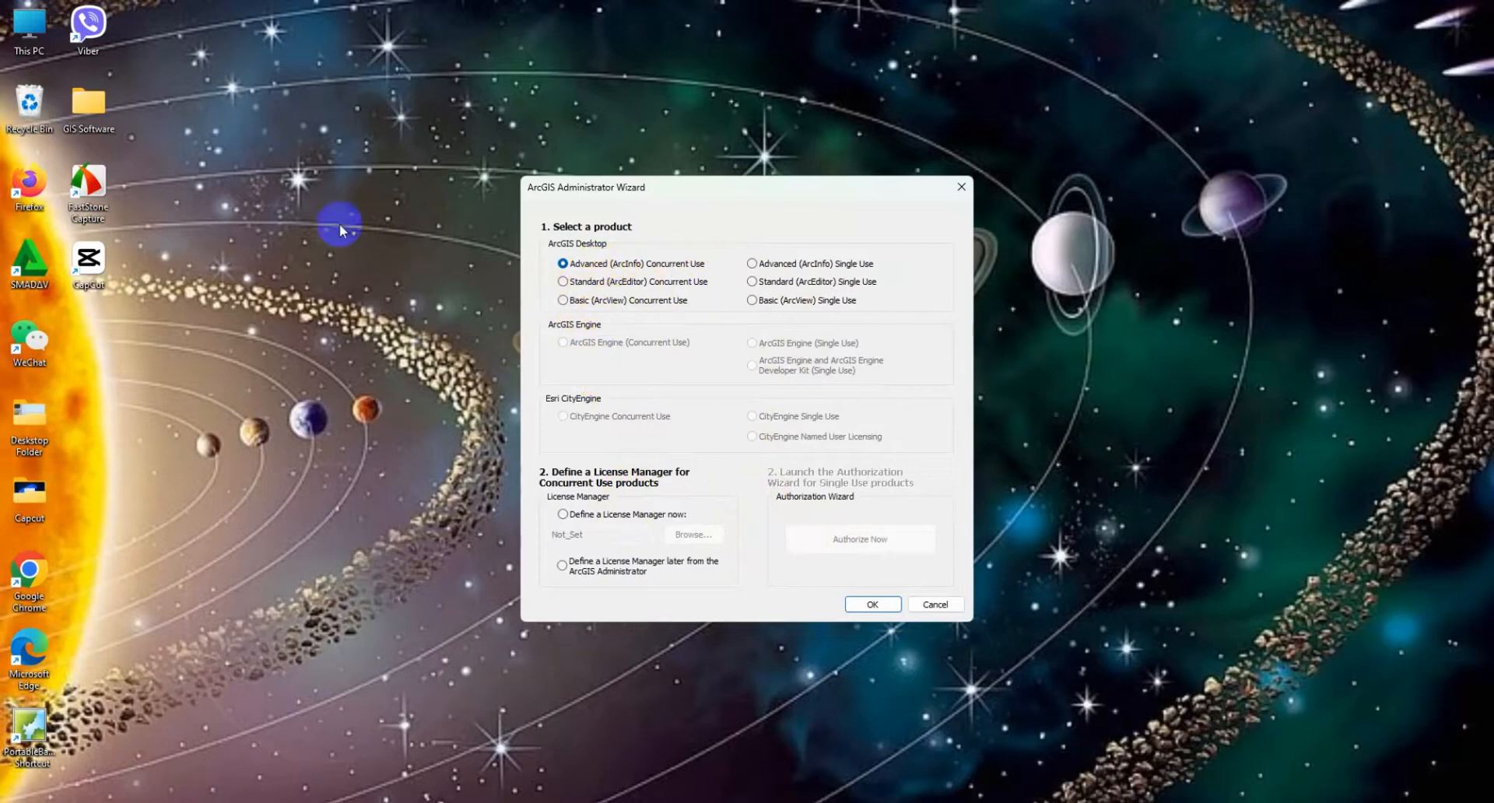
Step: Open the Crack folder inside GIS Software > ArcGIS+10.8 > ArcGIS 10.8
click(129, 141)
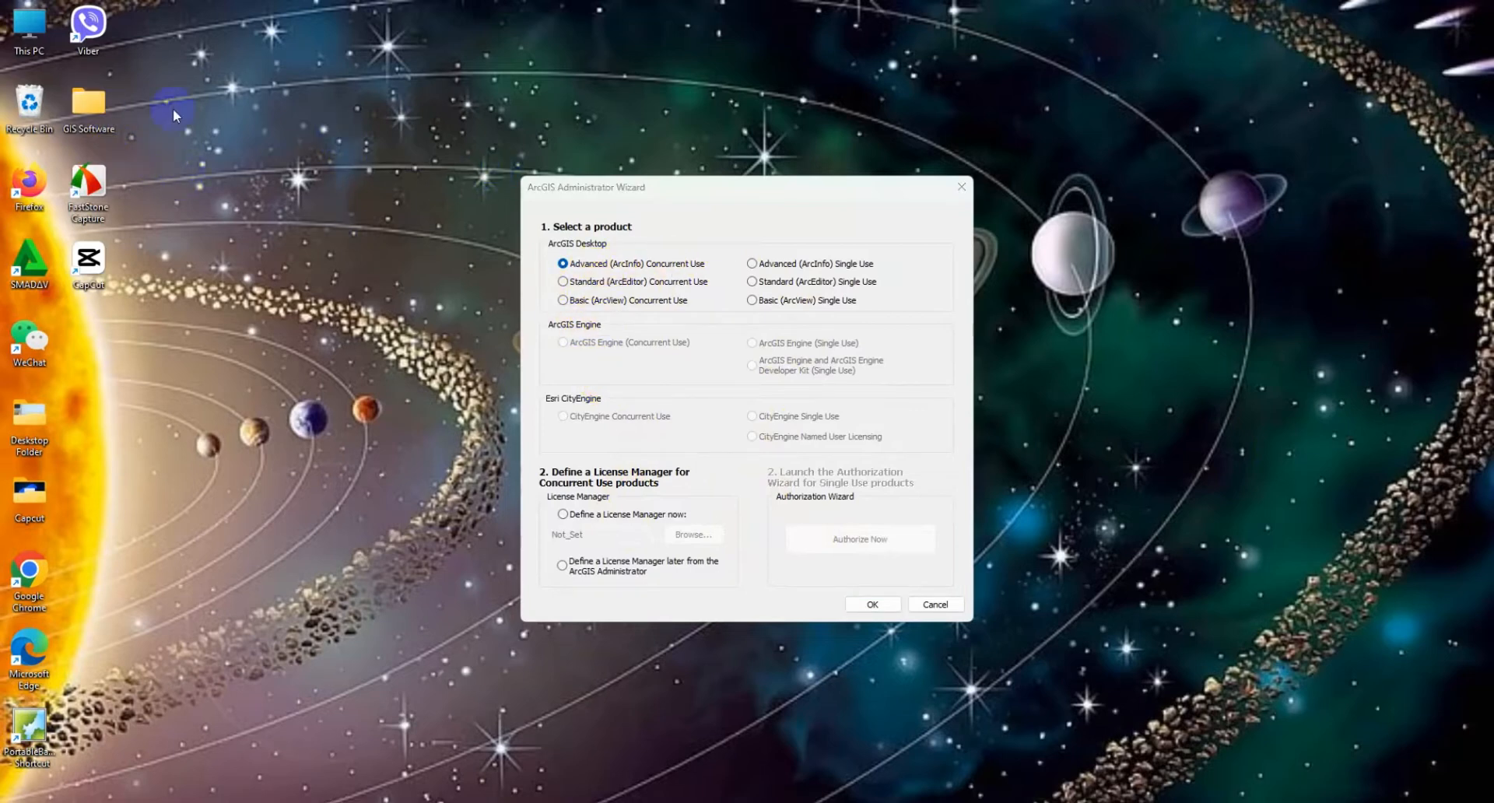
double_click(87, 109)
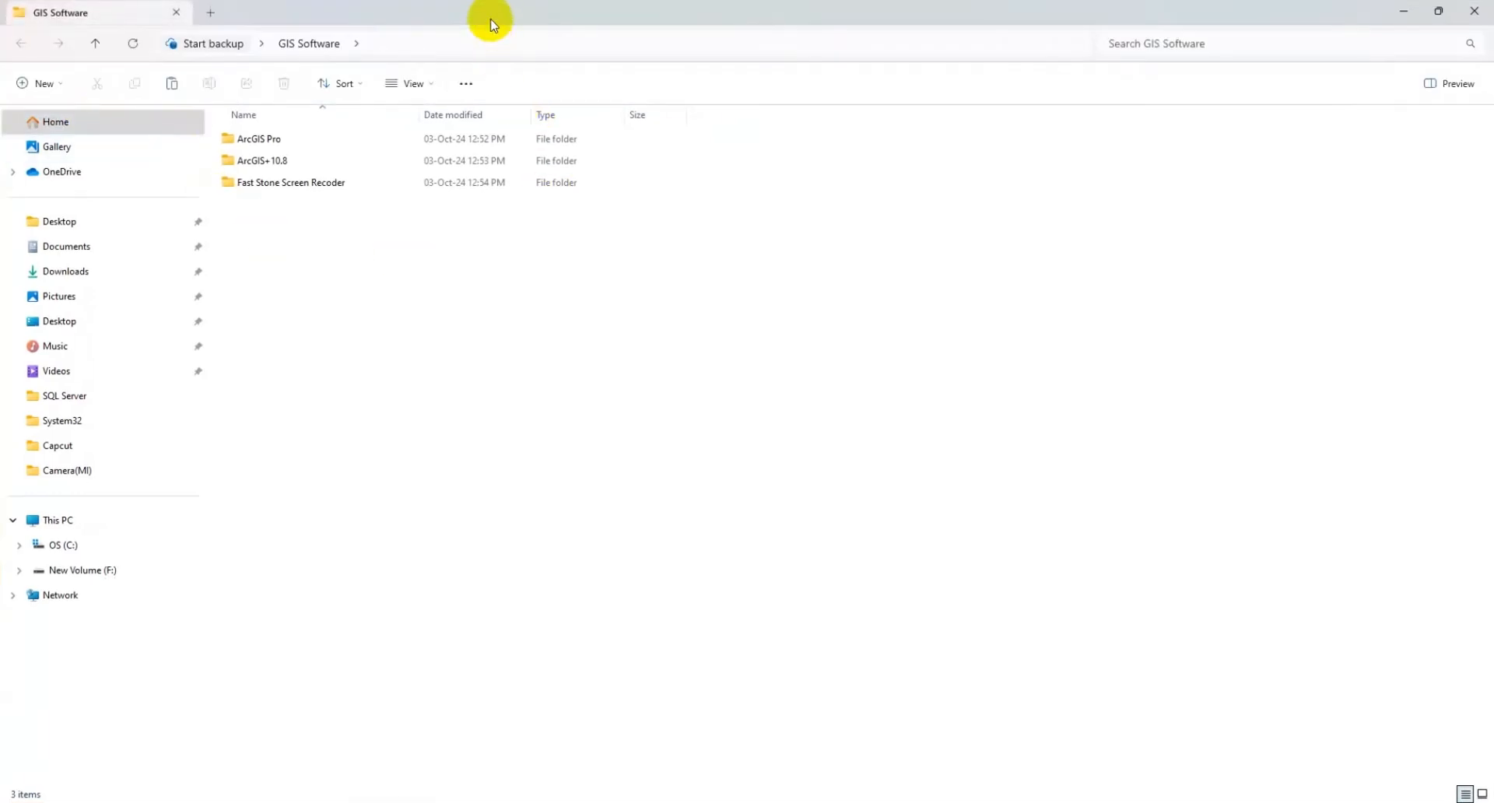
click(264, 160)
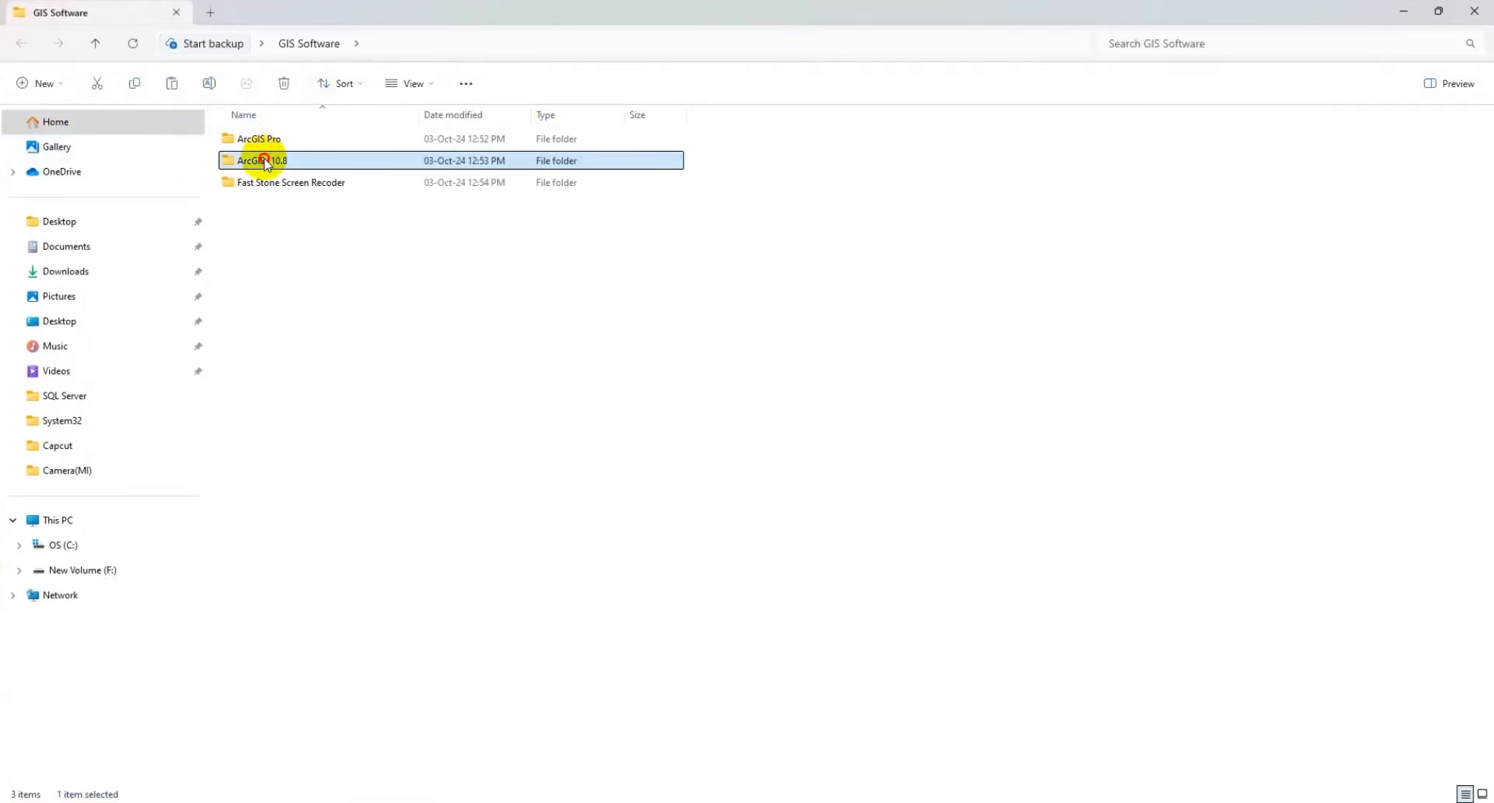
double_click(264, 160)
double_click(273, 139)
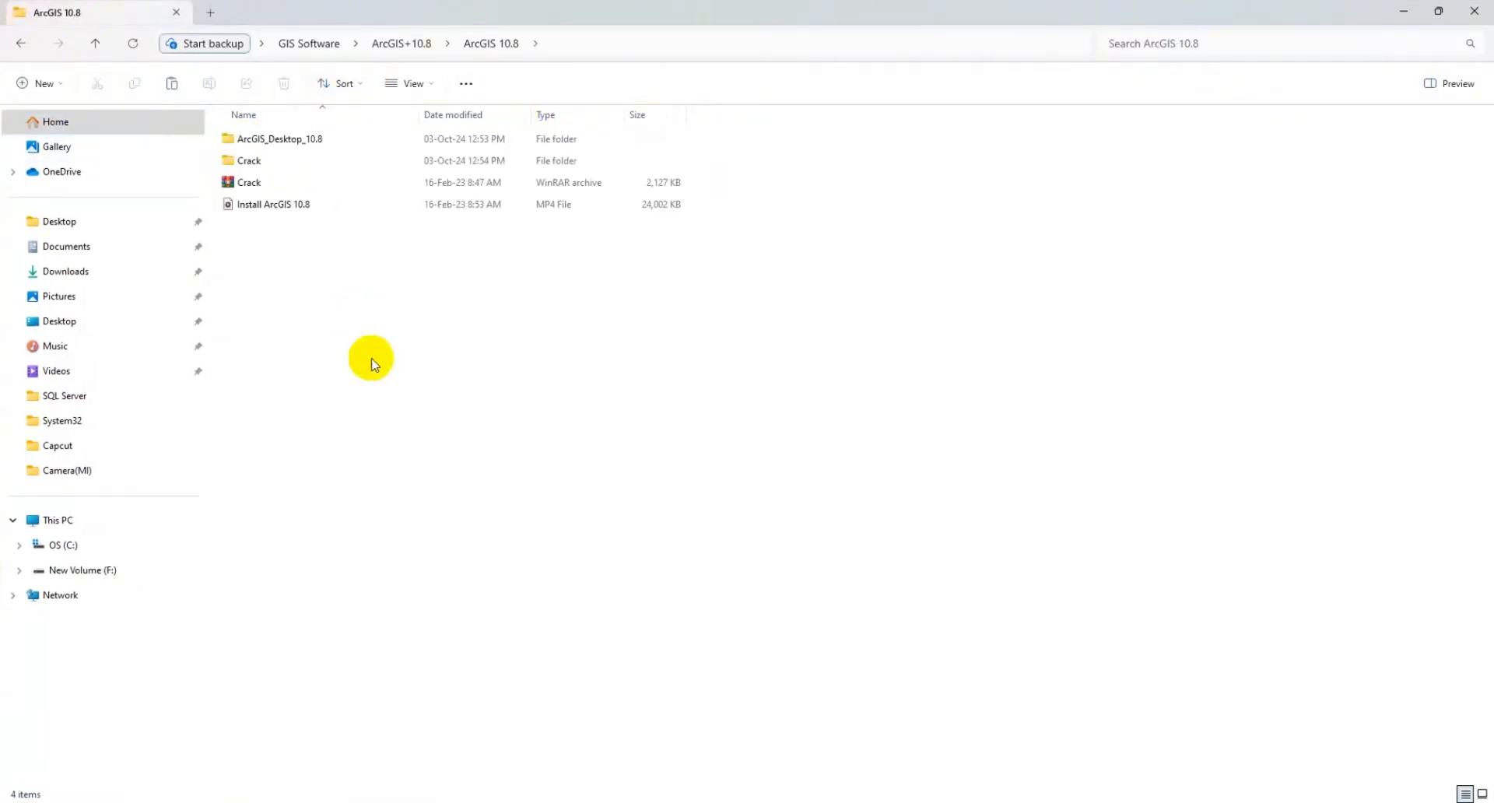
double_click(251, 162)
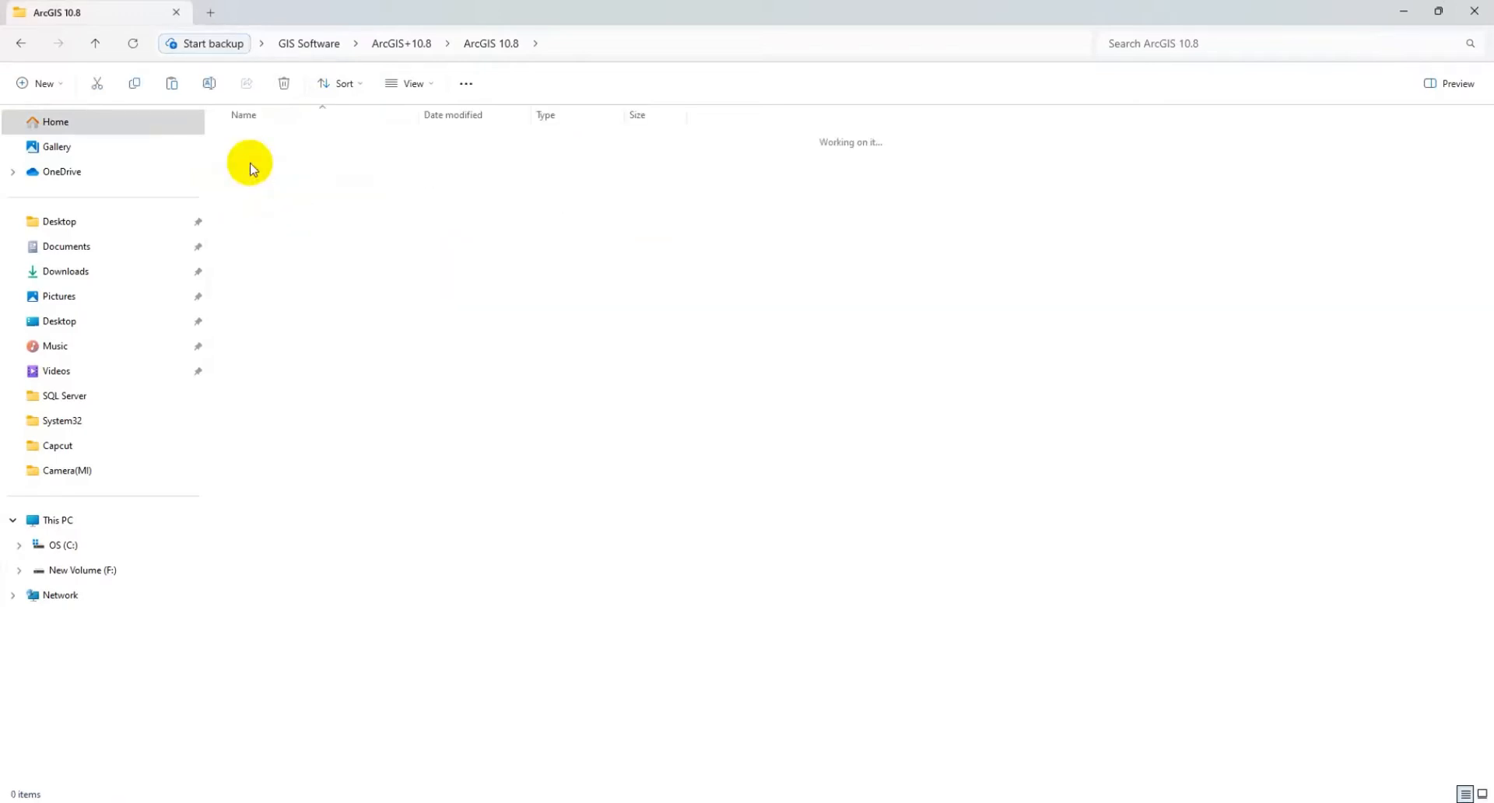
Step: Copy the AfCore.dll file from the Crack folder
click(257, 147)
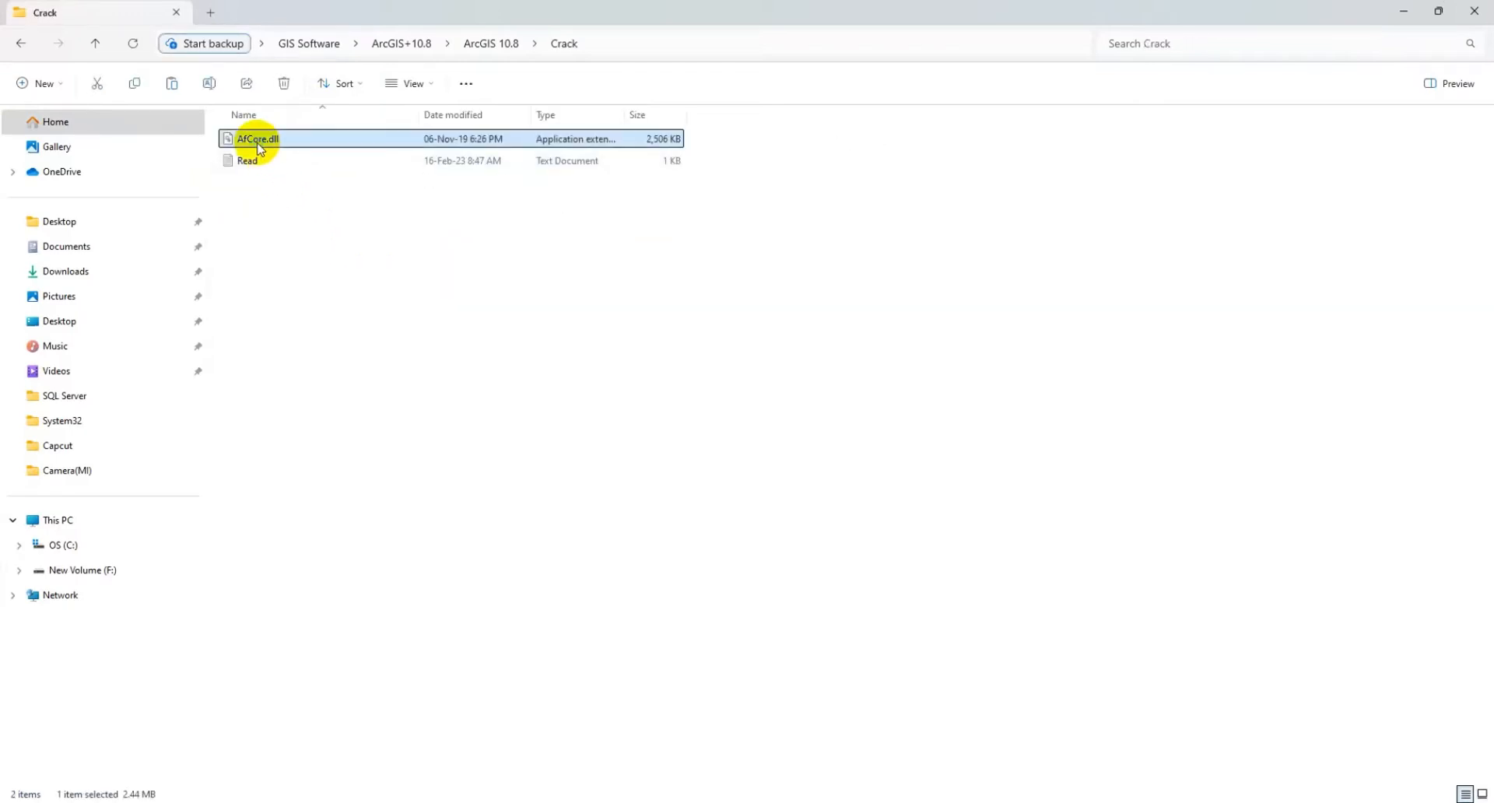
right_click(257, 146)
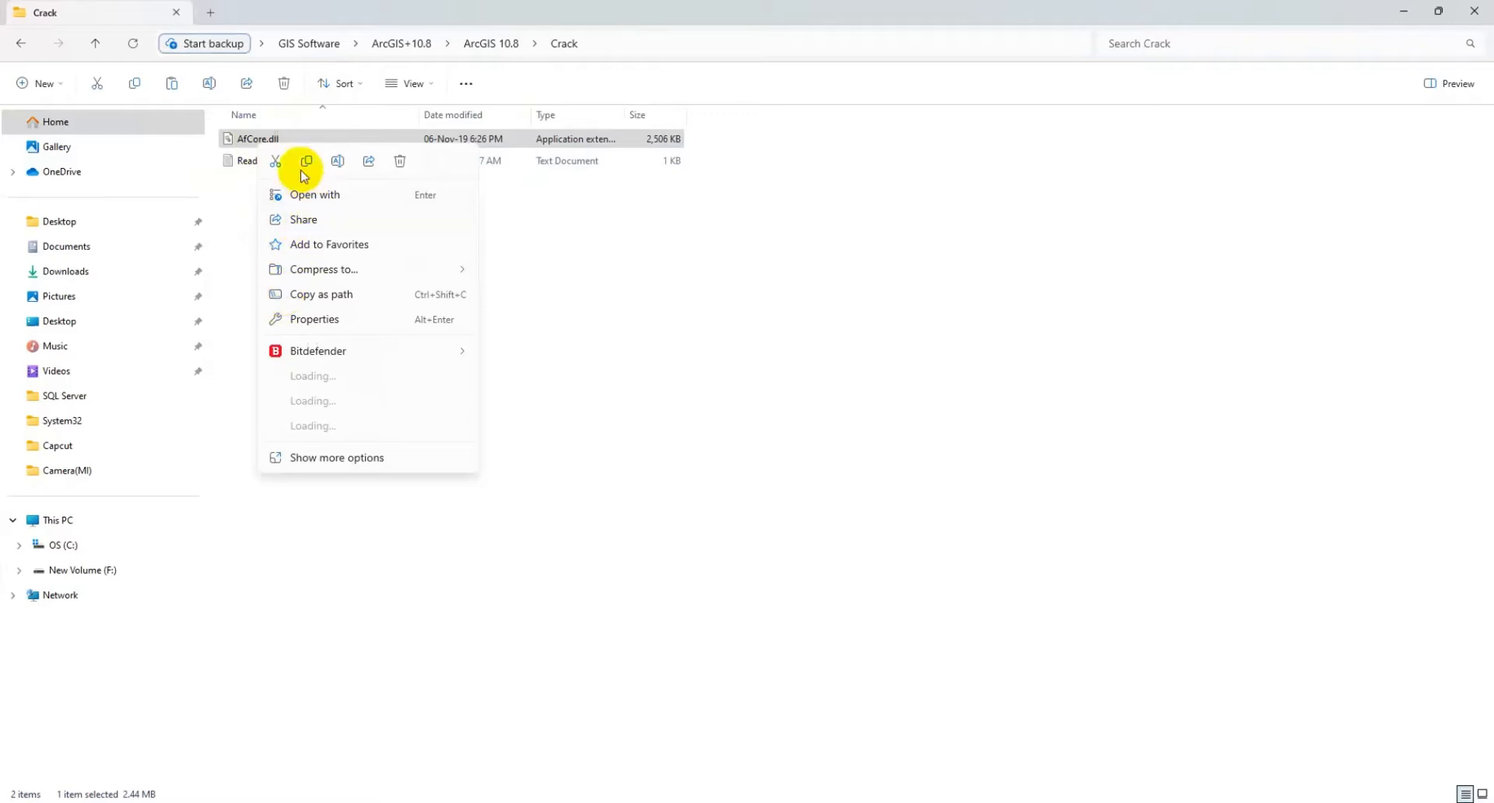
click(305, 161)
Step: Open the Read text file to view its instructions and arrange its window beside the folder window
click(245, 162)
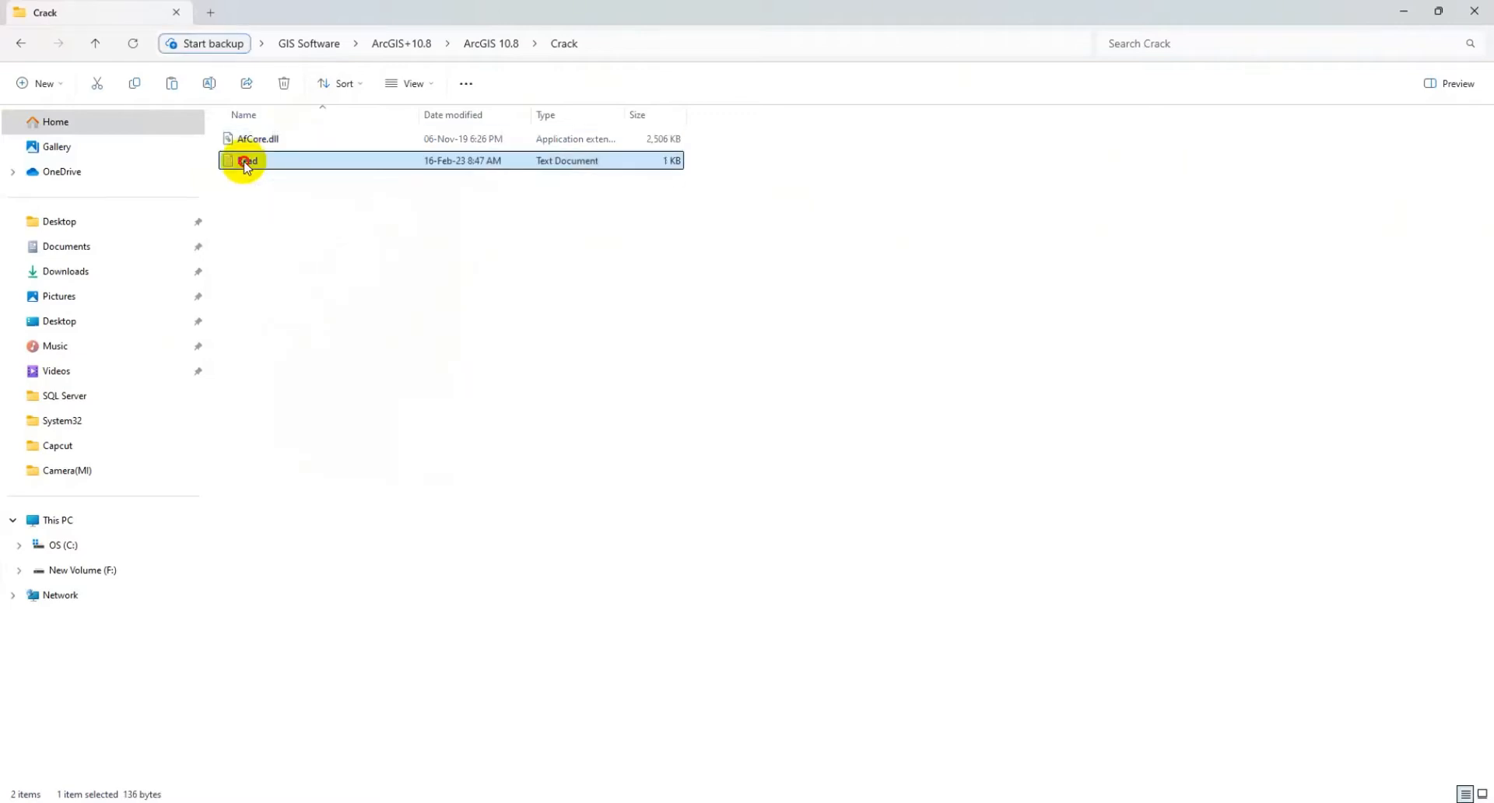
double_click(245, 161)
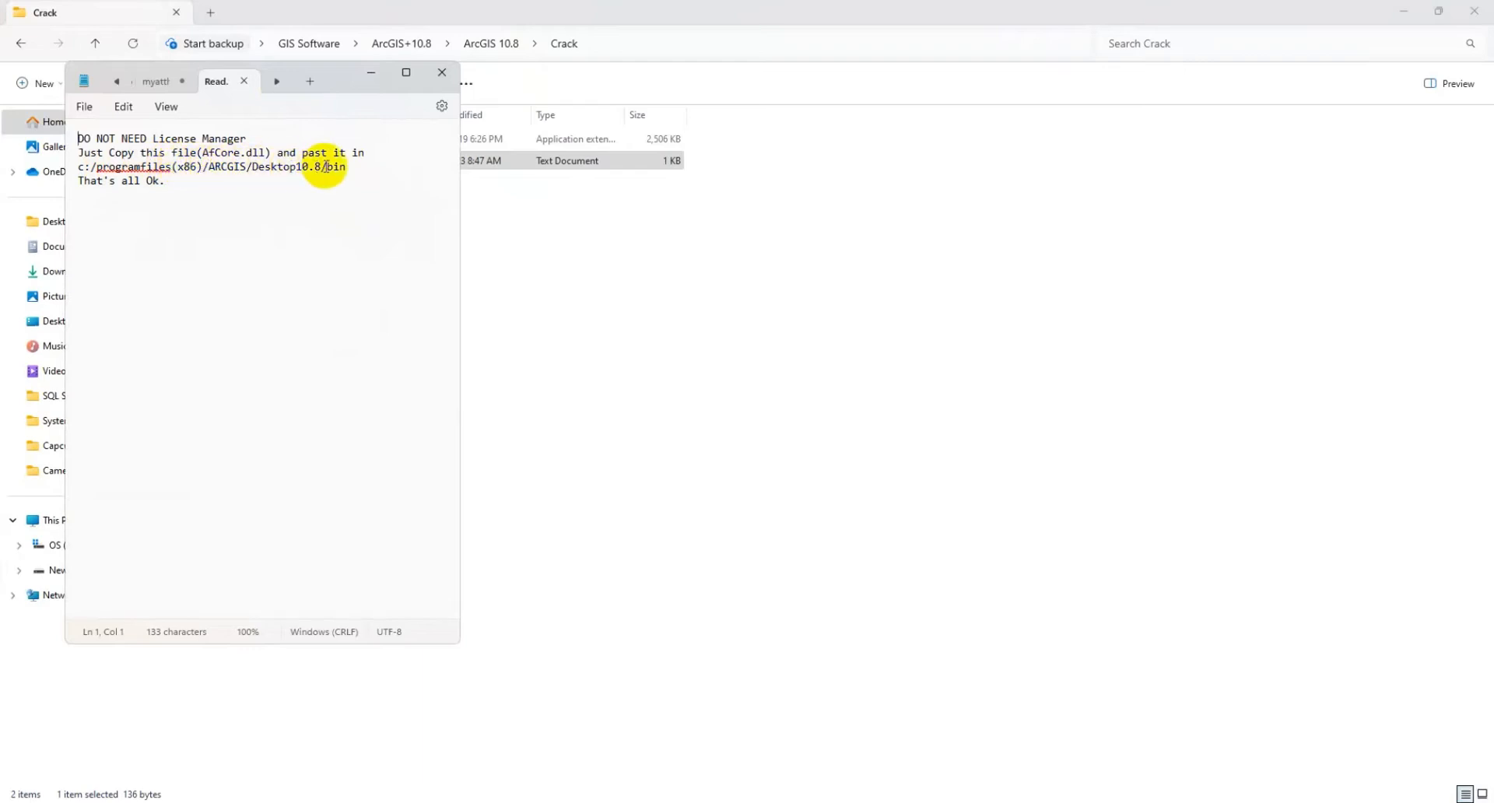
drag(323, 73, 338, 92)
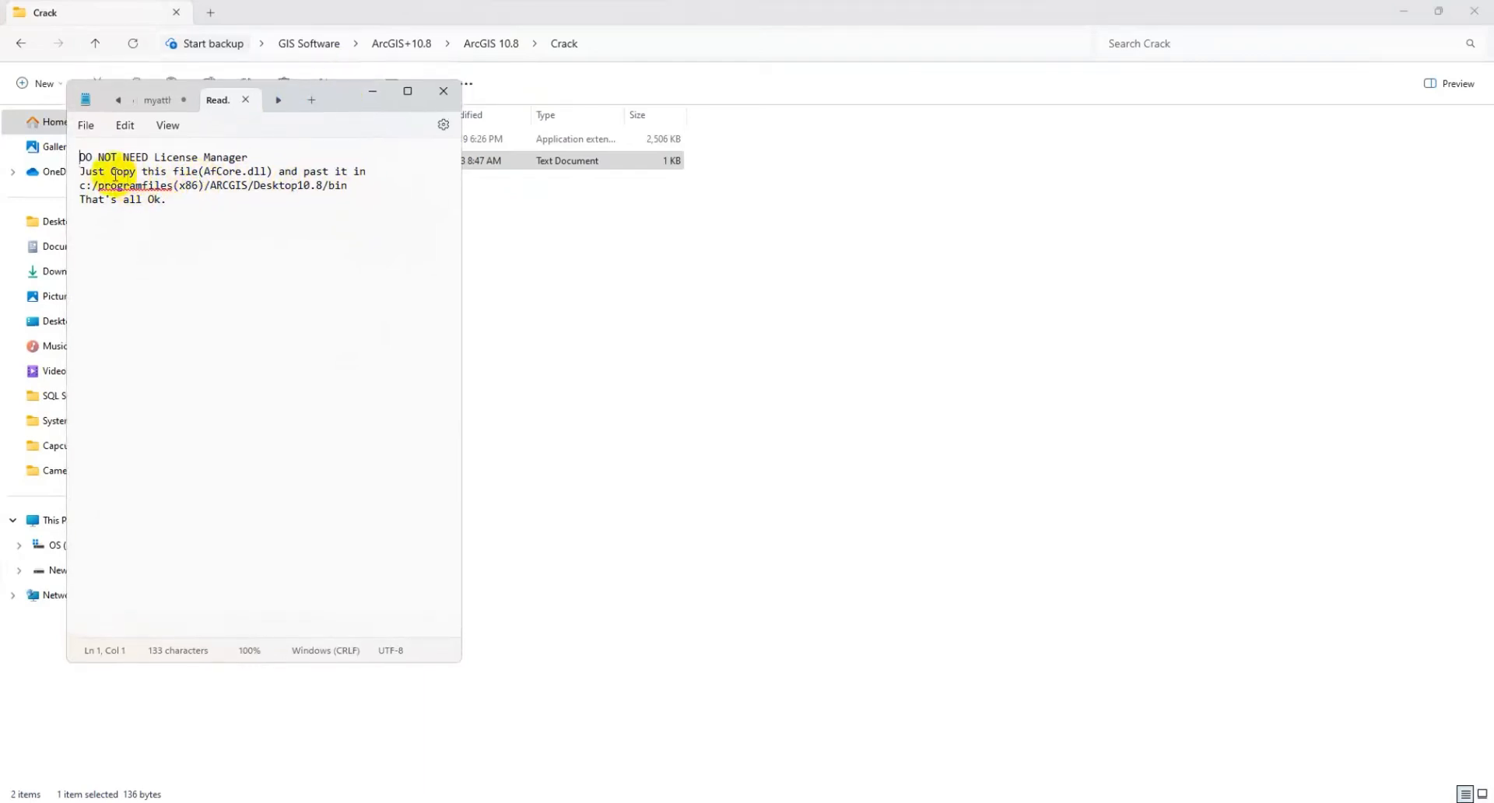
drag(494, 10, 859, 59)
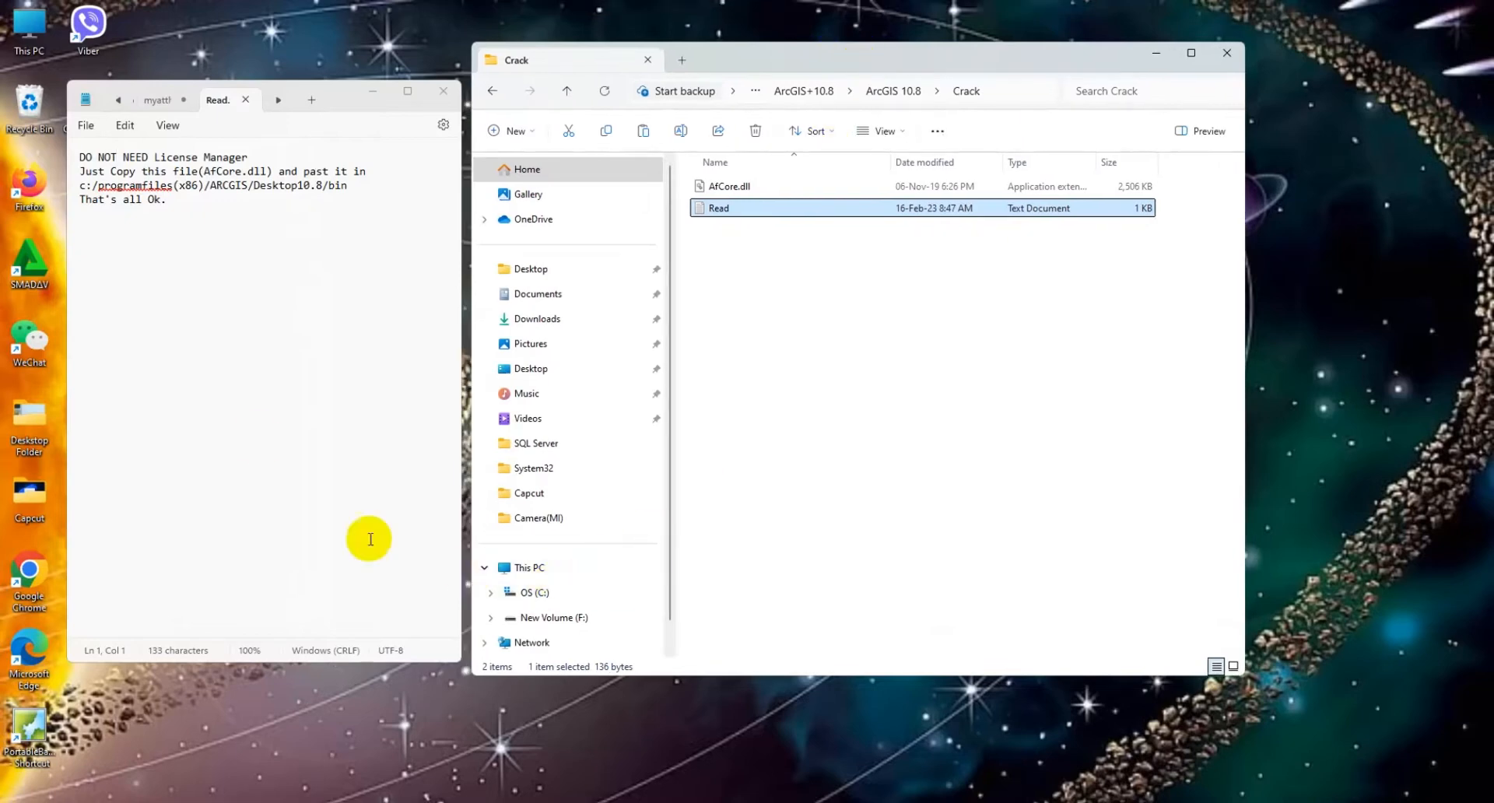
Step: Browse to C:\Program Files (x86)\ArcGIS\Desktop10.8\bin in the folder window
click(526, 598)
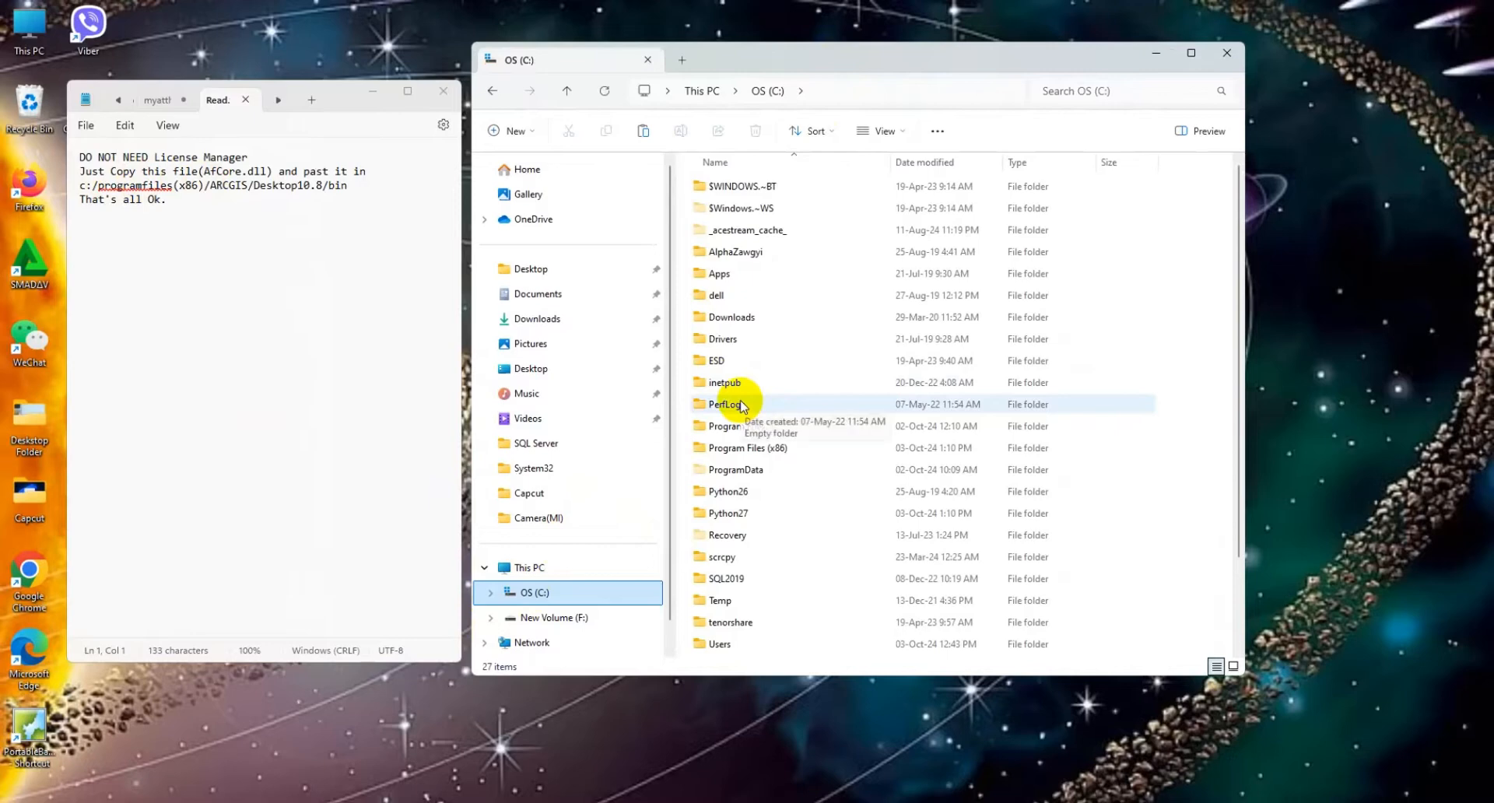
double_click(735, 448)
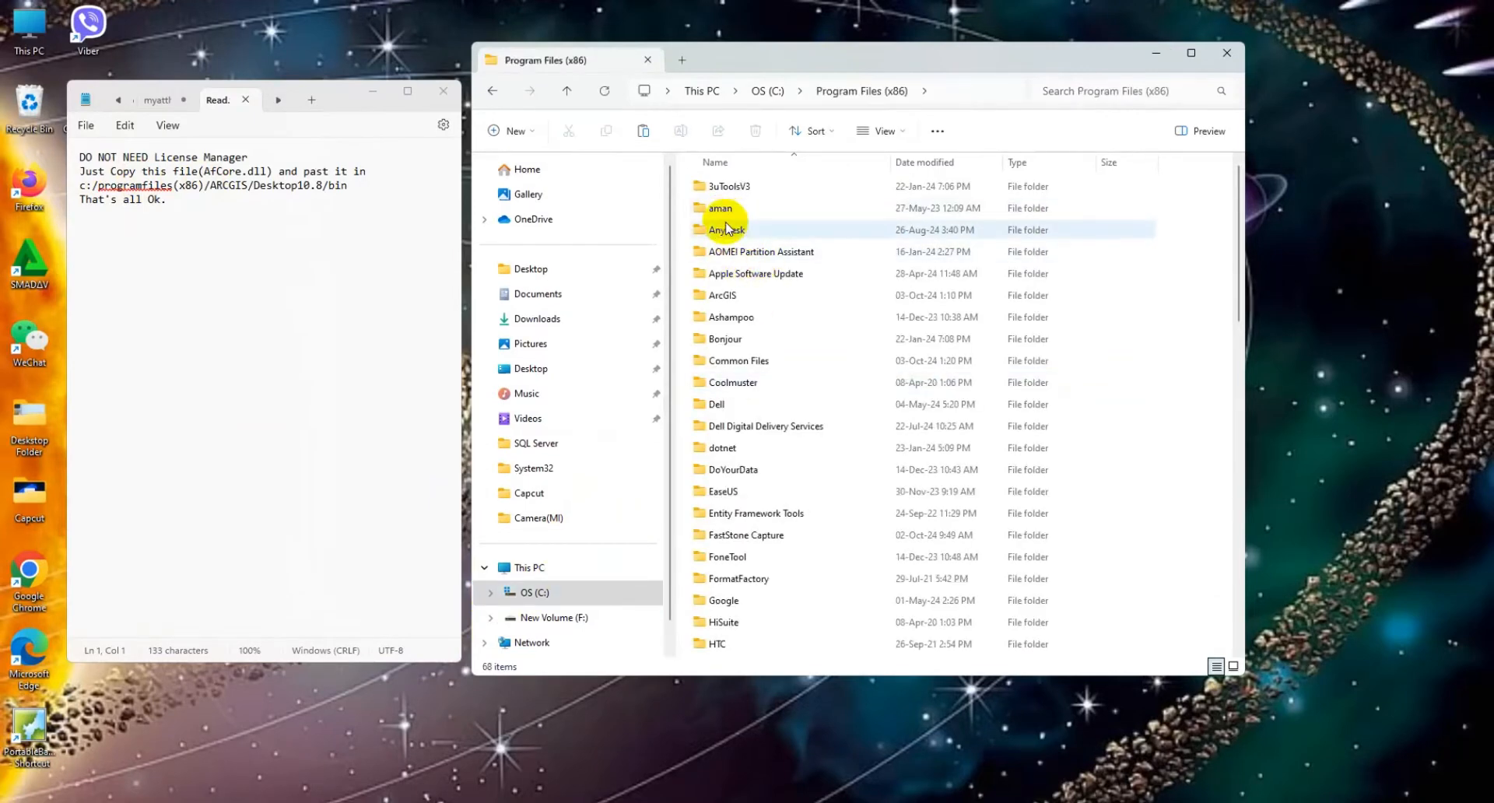
double_click(724, 297)
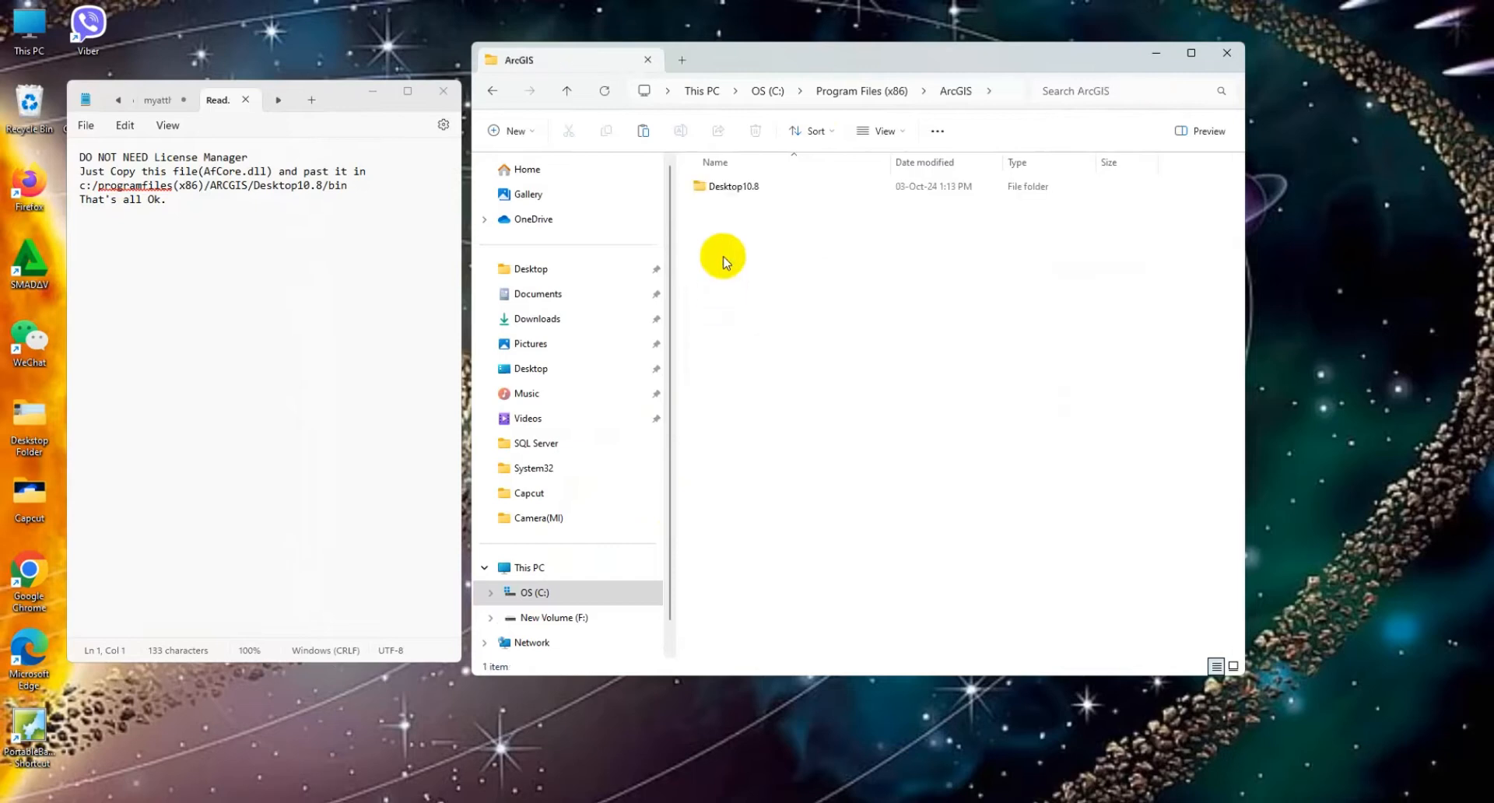
double_click(725, 188)
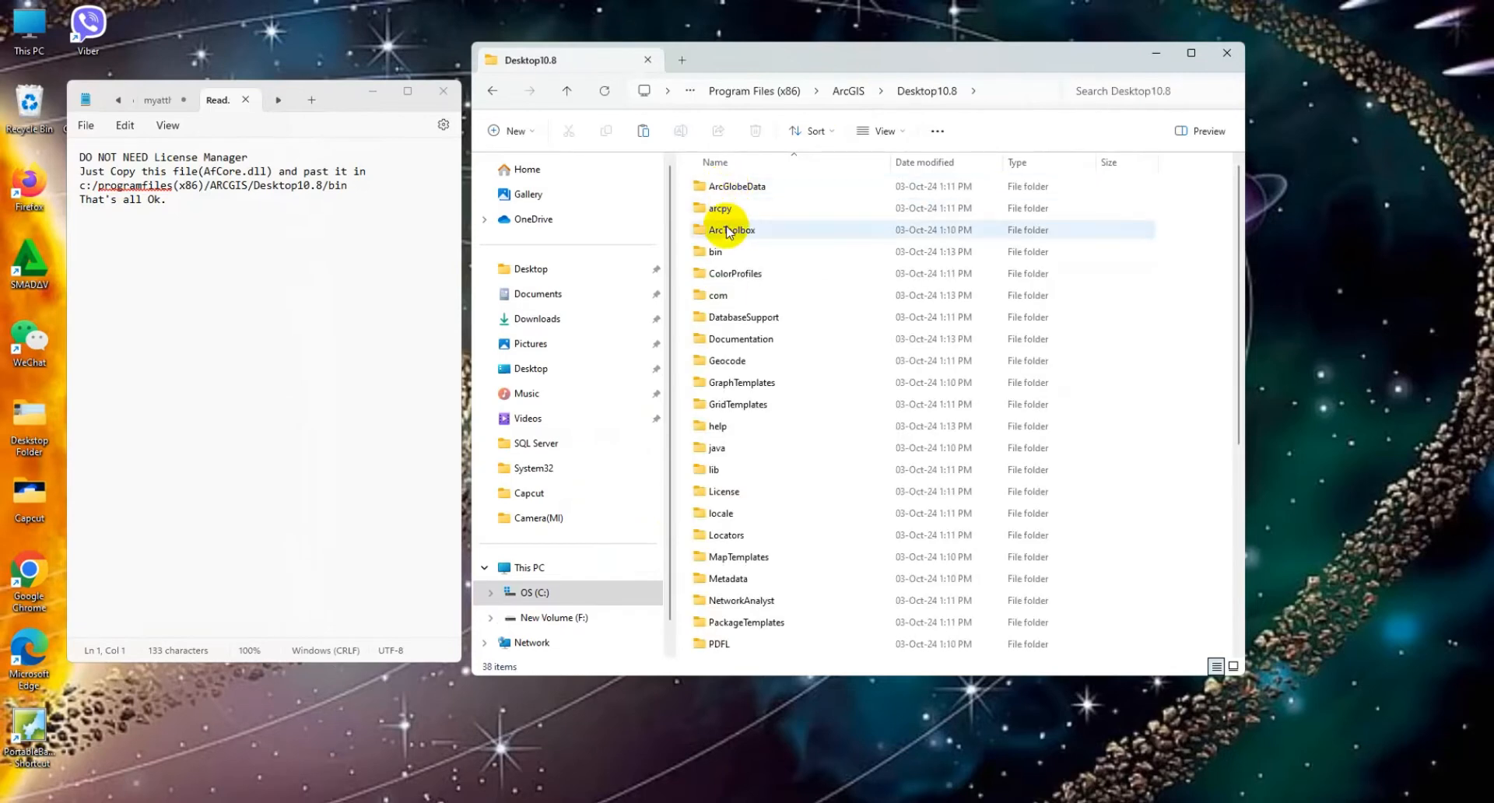
double_click(714, 251)
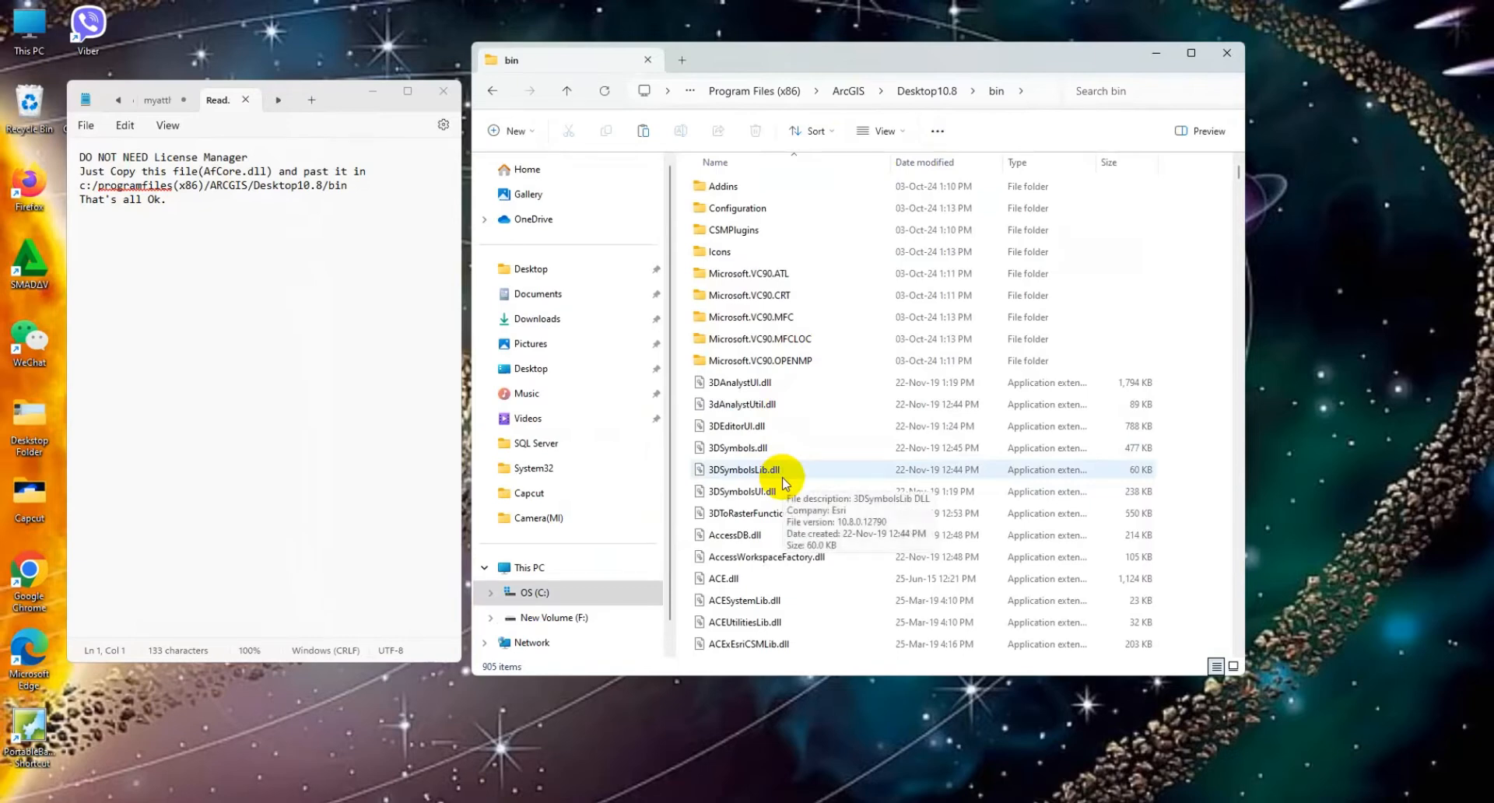
Step: Paste AfCore.dll into the bin folder, replacing the existing file and granting administrator permission
scroll(784, 483, down, 4)
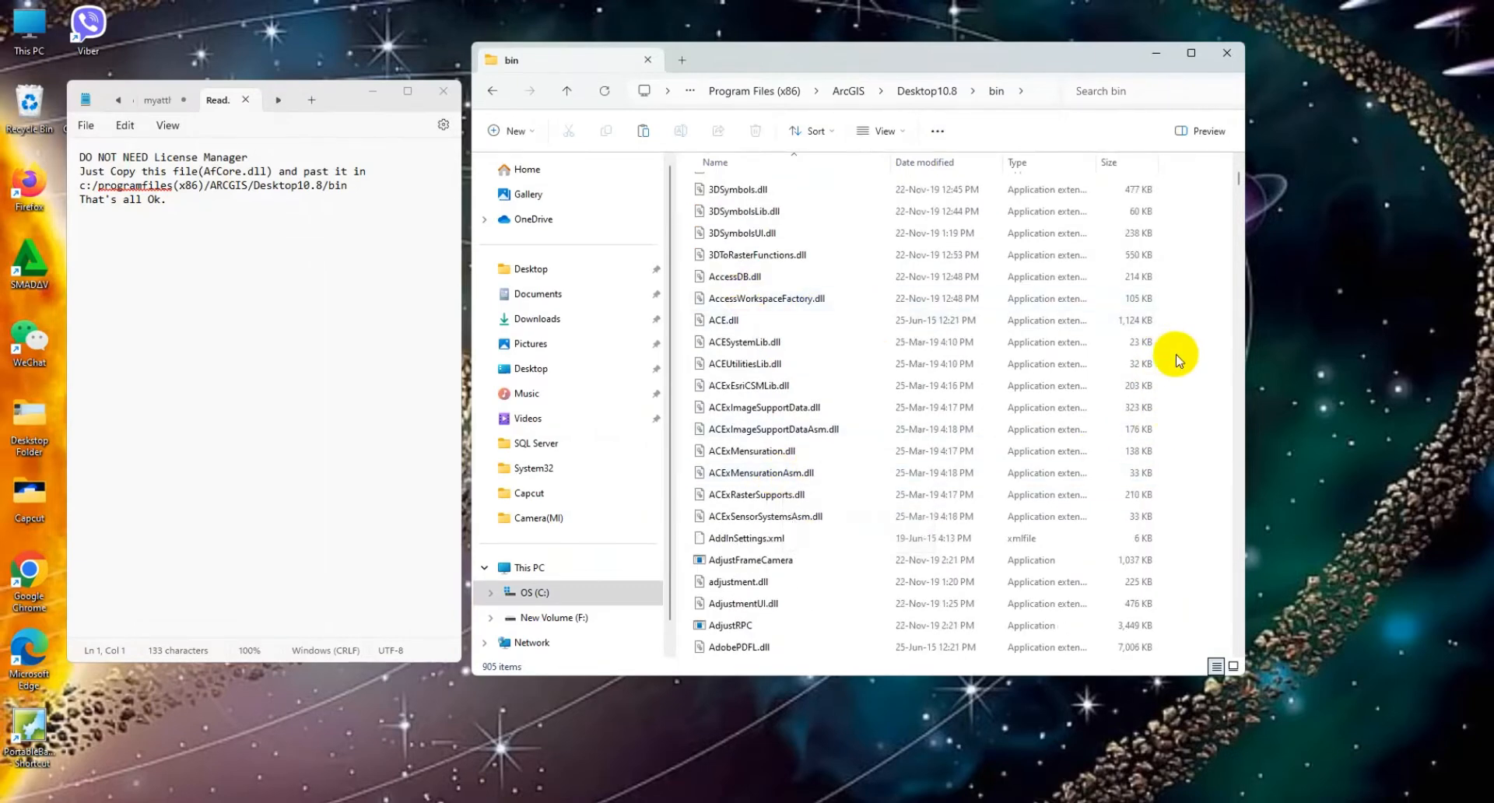
right_click(1198, 350)
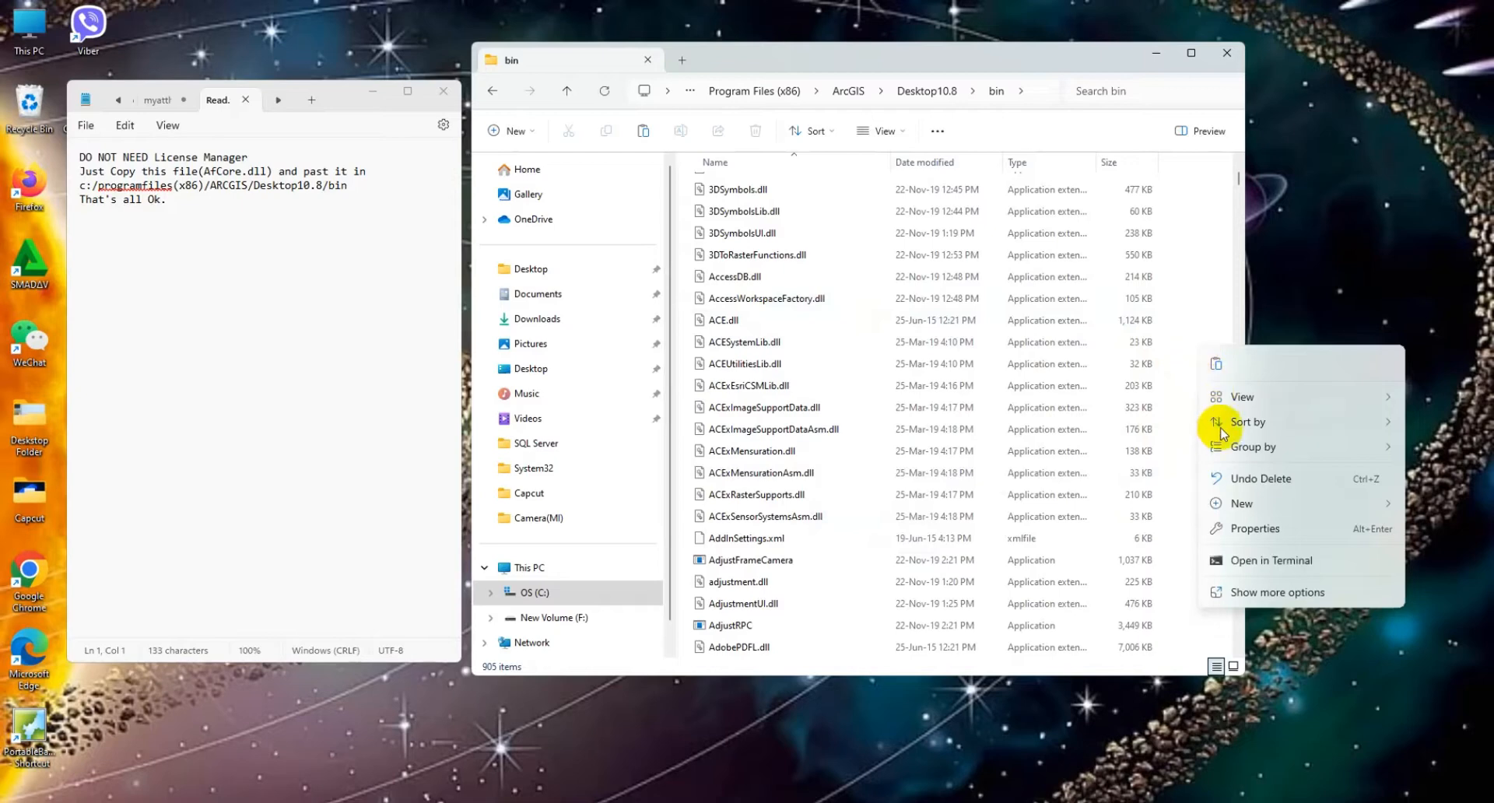
click(1212, 360)
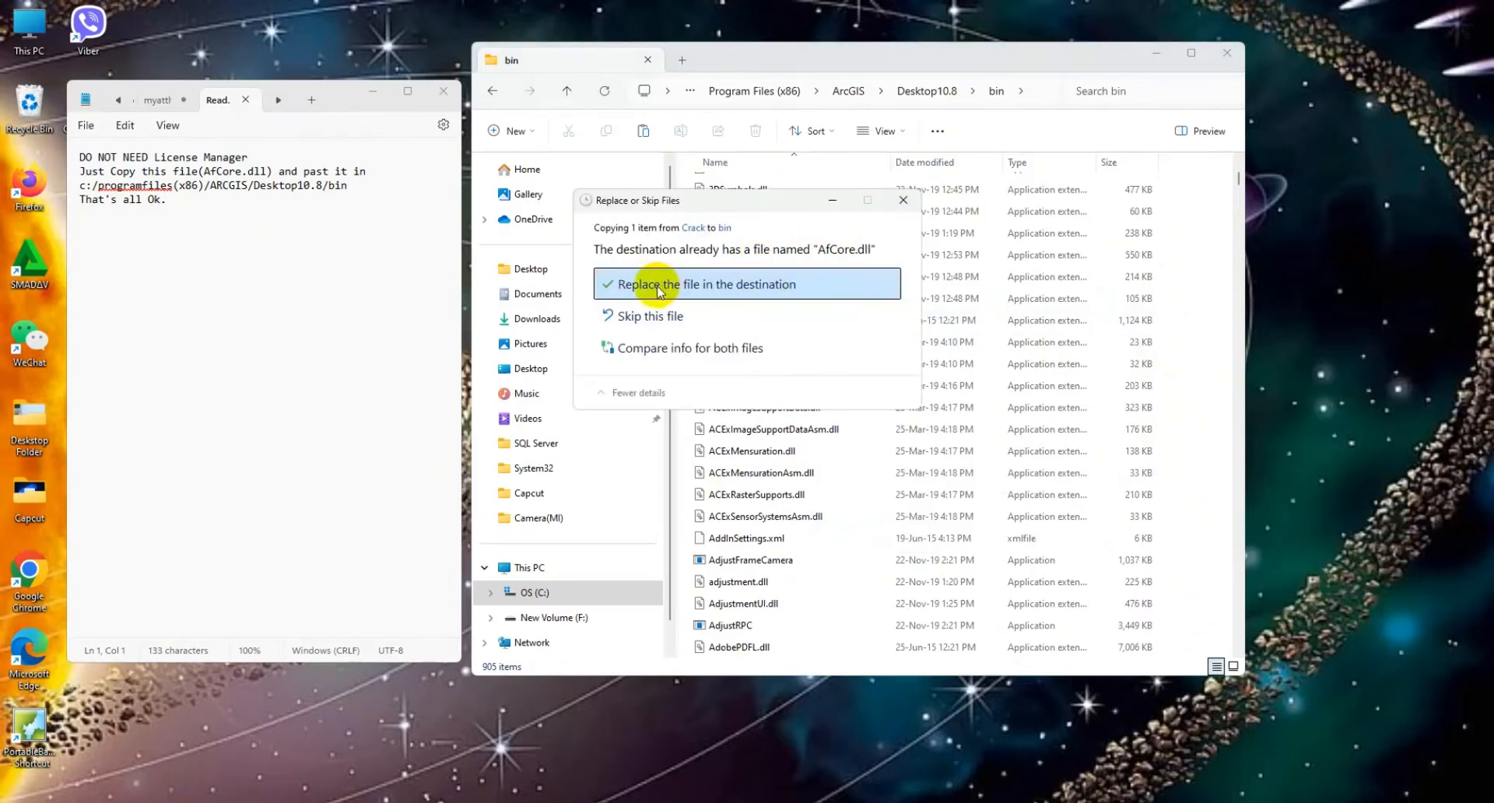
click(657, 288)
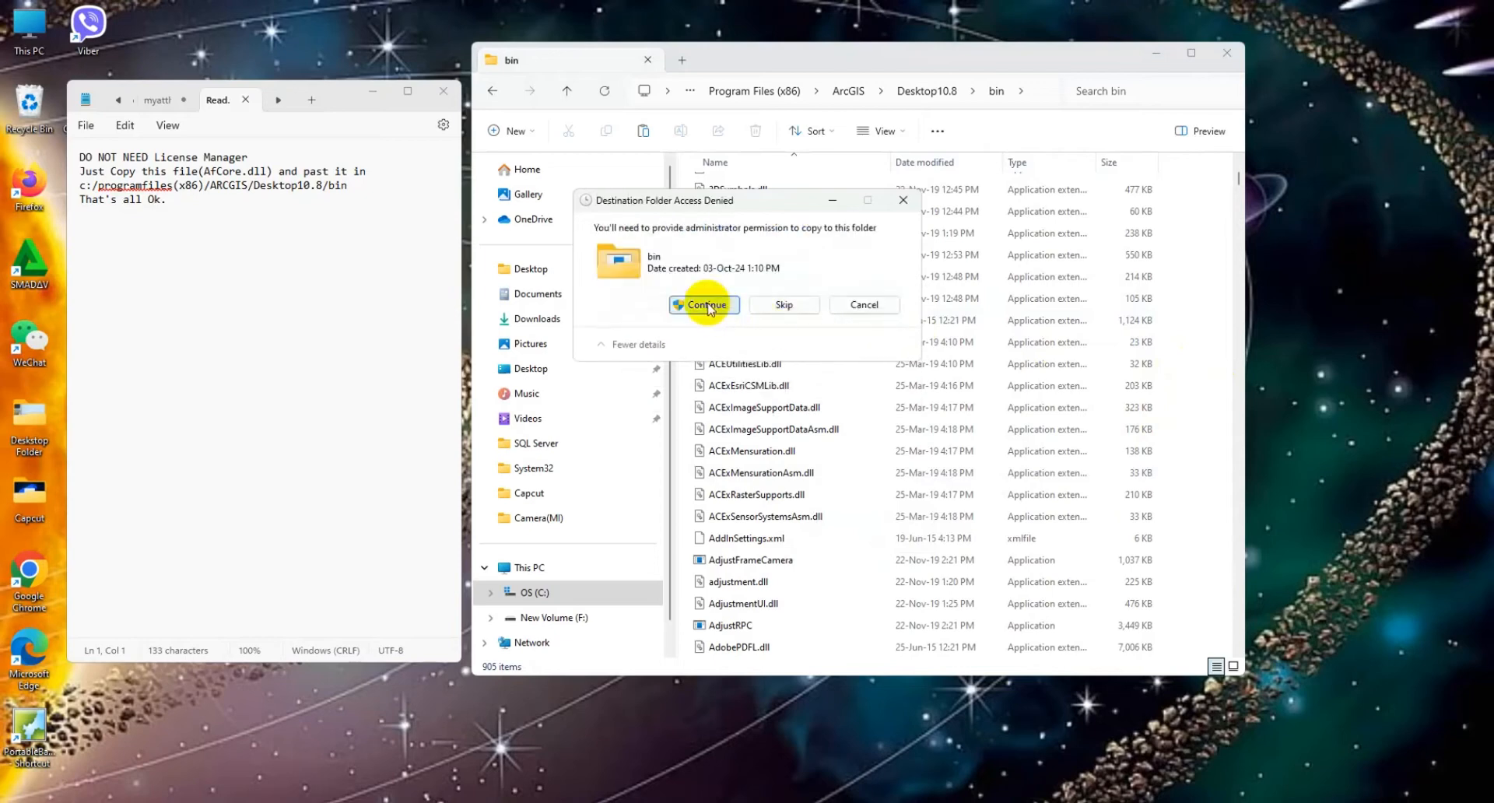
click(706, 306)
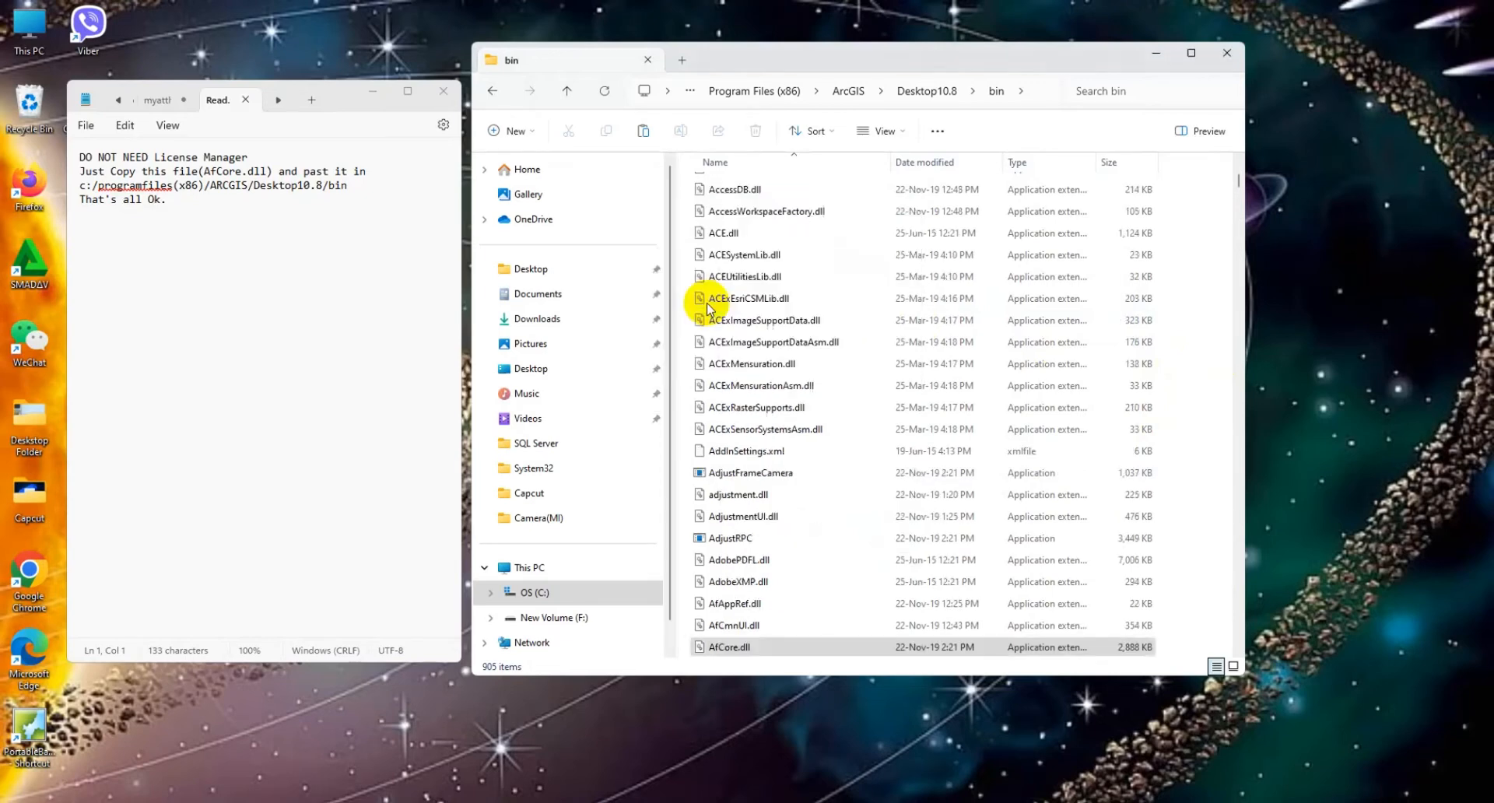
Step: Close the text file, minimize the folder window, and confirm the ArcGIS Administrator Wizard to bring up ArcGIS Administrator
click(443, 94)
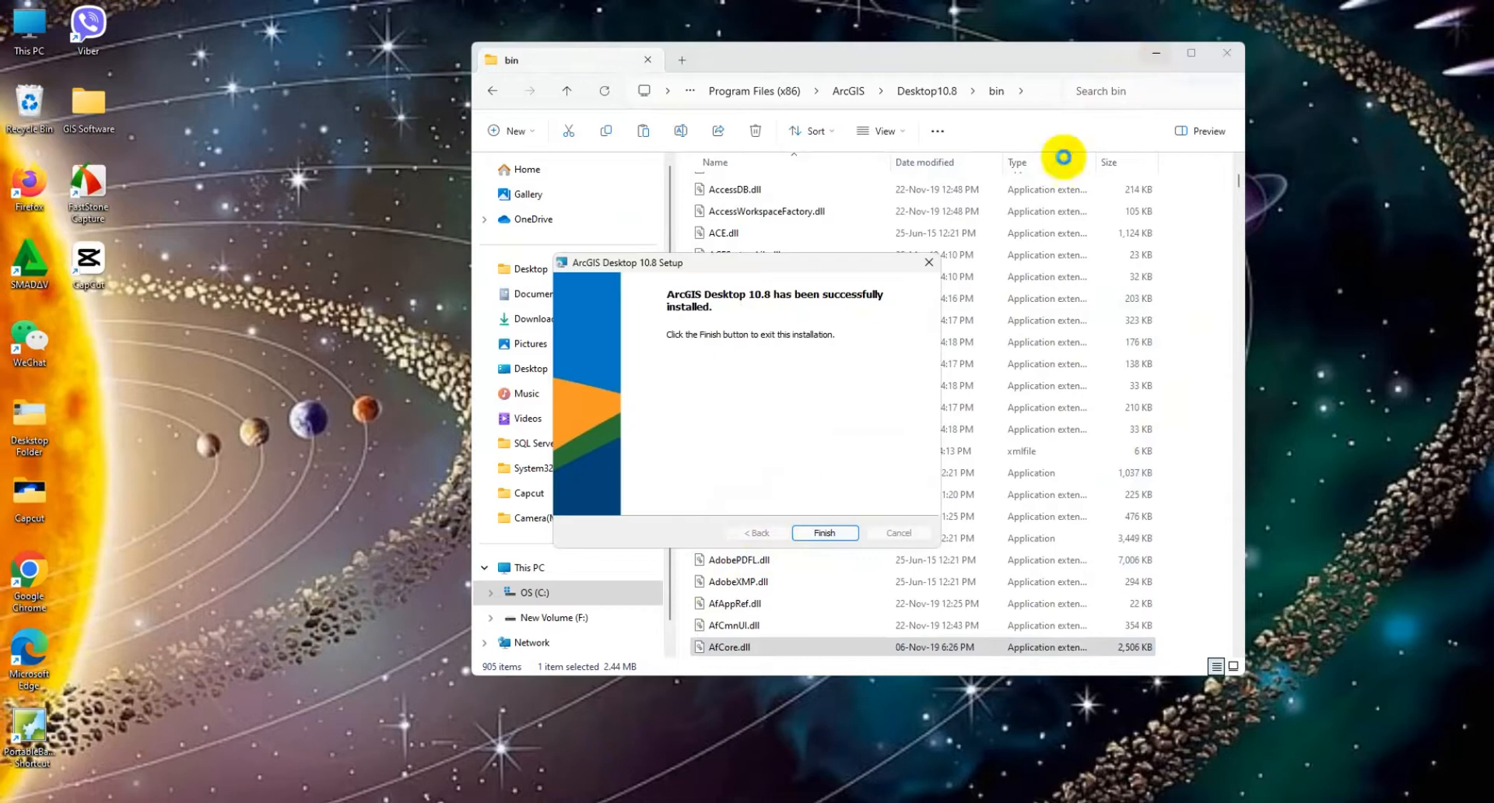
click(1152, 55)
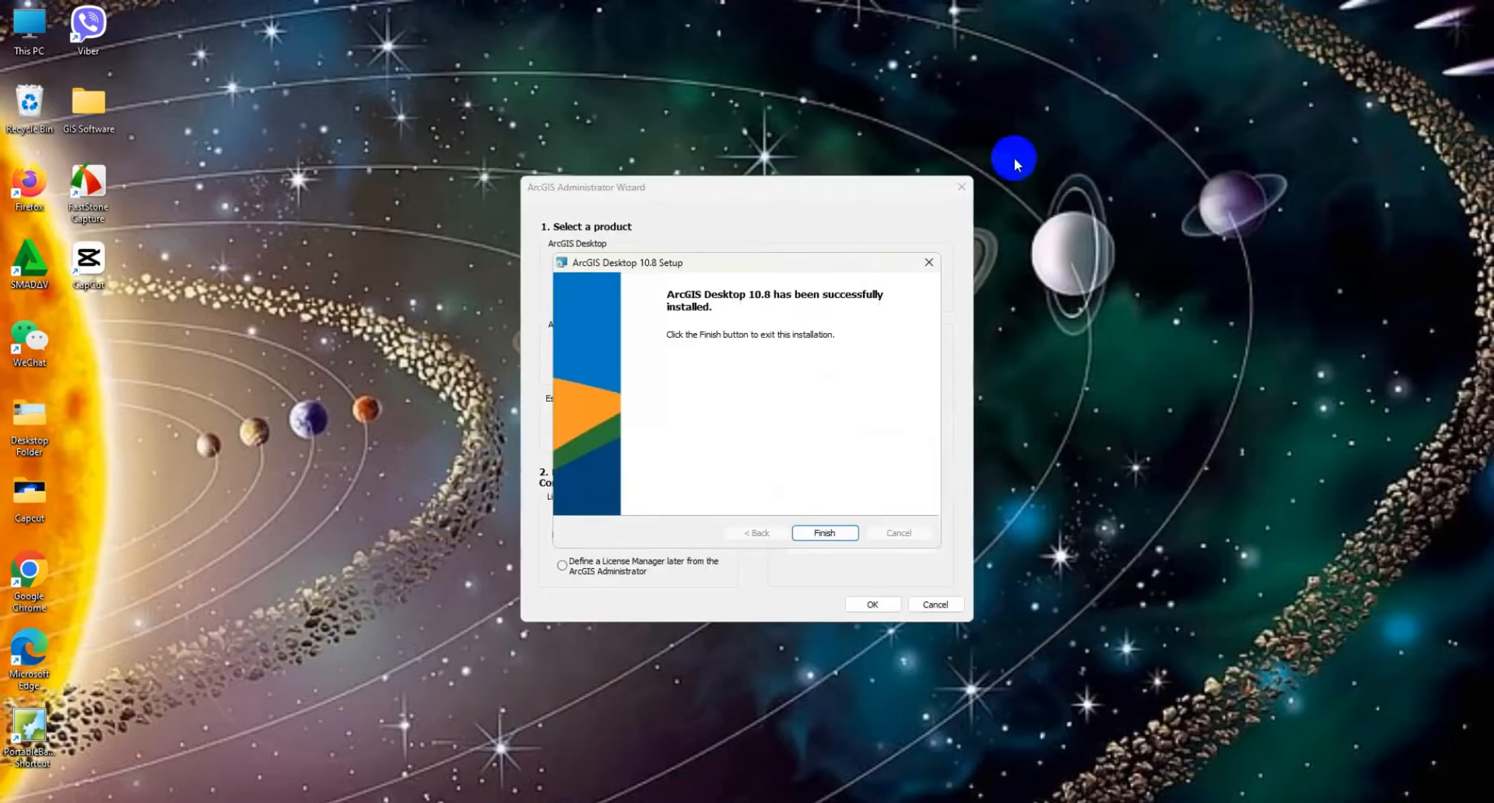
drag(787, 183, 708, 112)
click(789, 537)
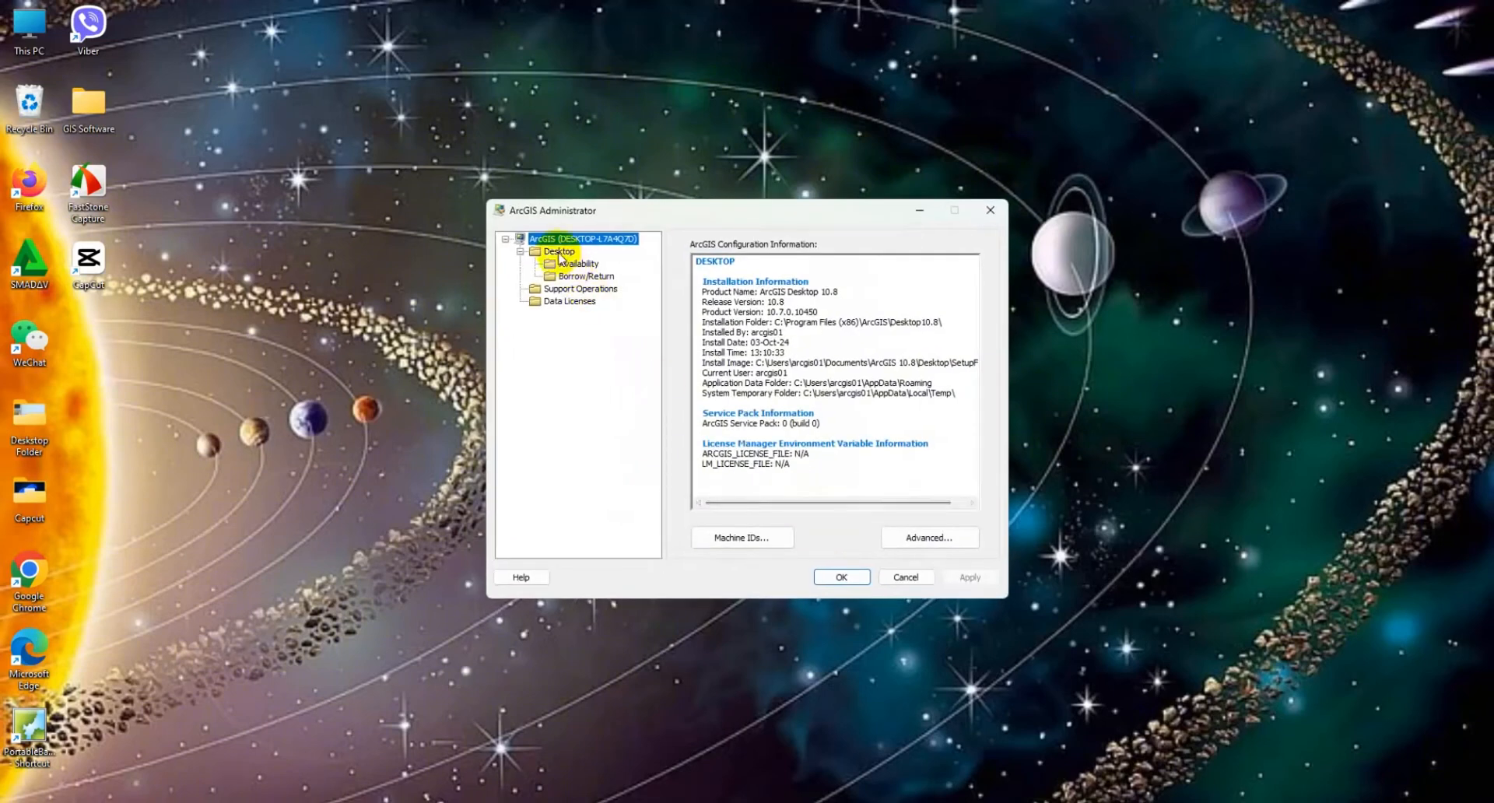
Step: Review the Data Licenses, Support Operations and main configuration pages in ArcGIS Administrator, and accept to close it
click(564, 301)
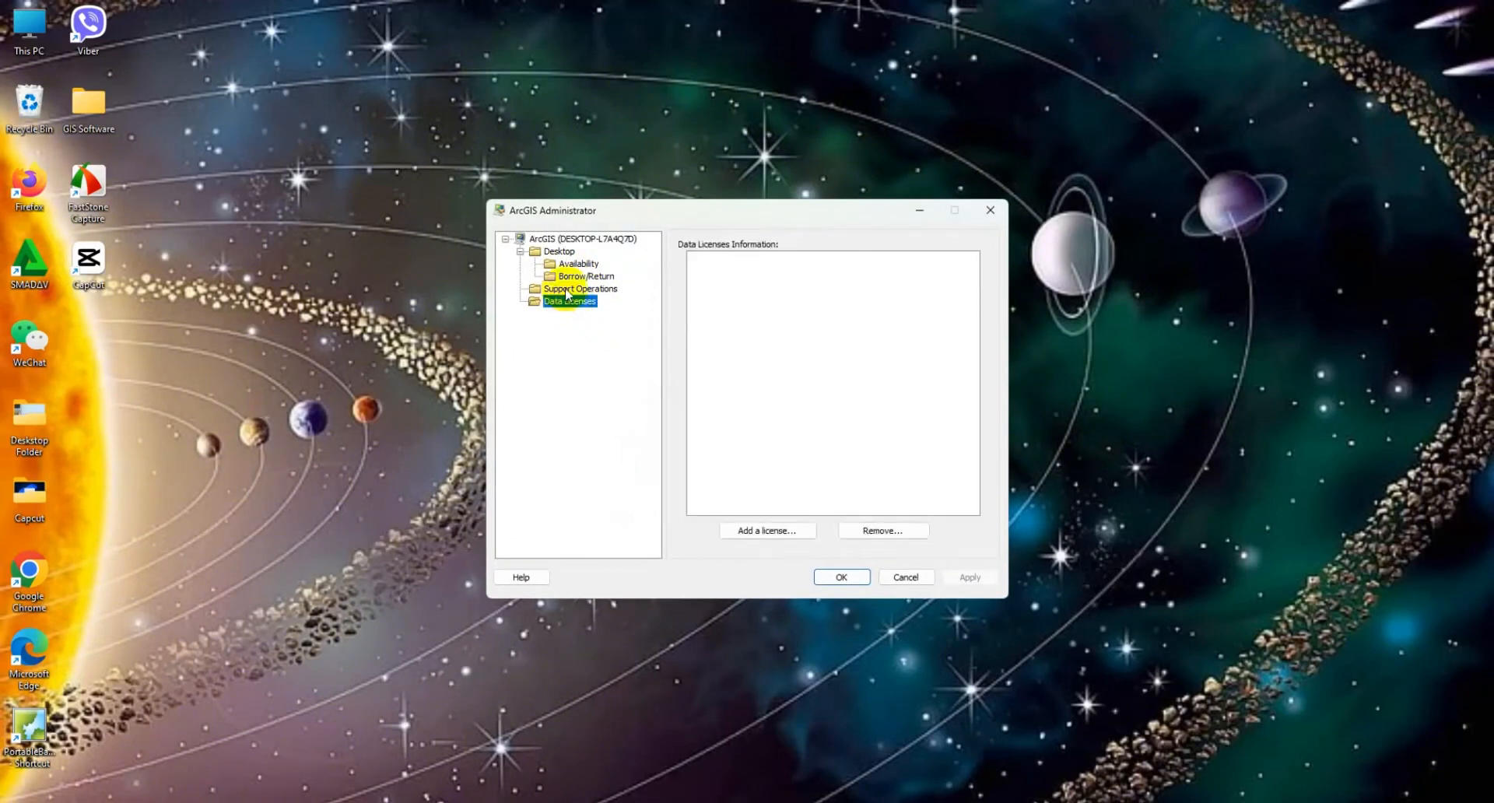
click(566, 290)
click(571, 240)
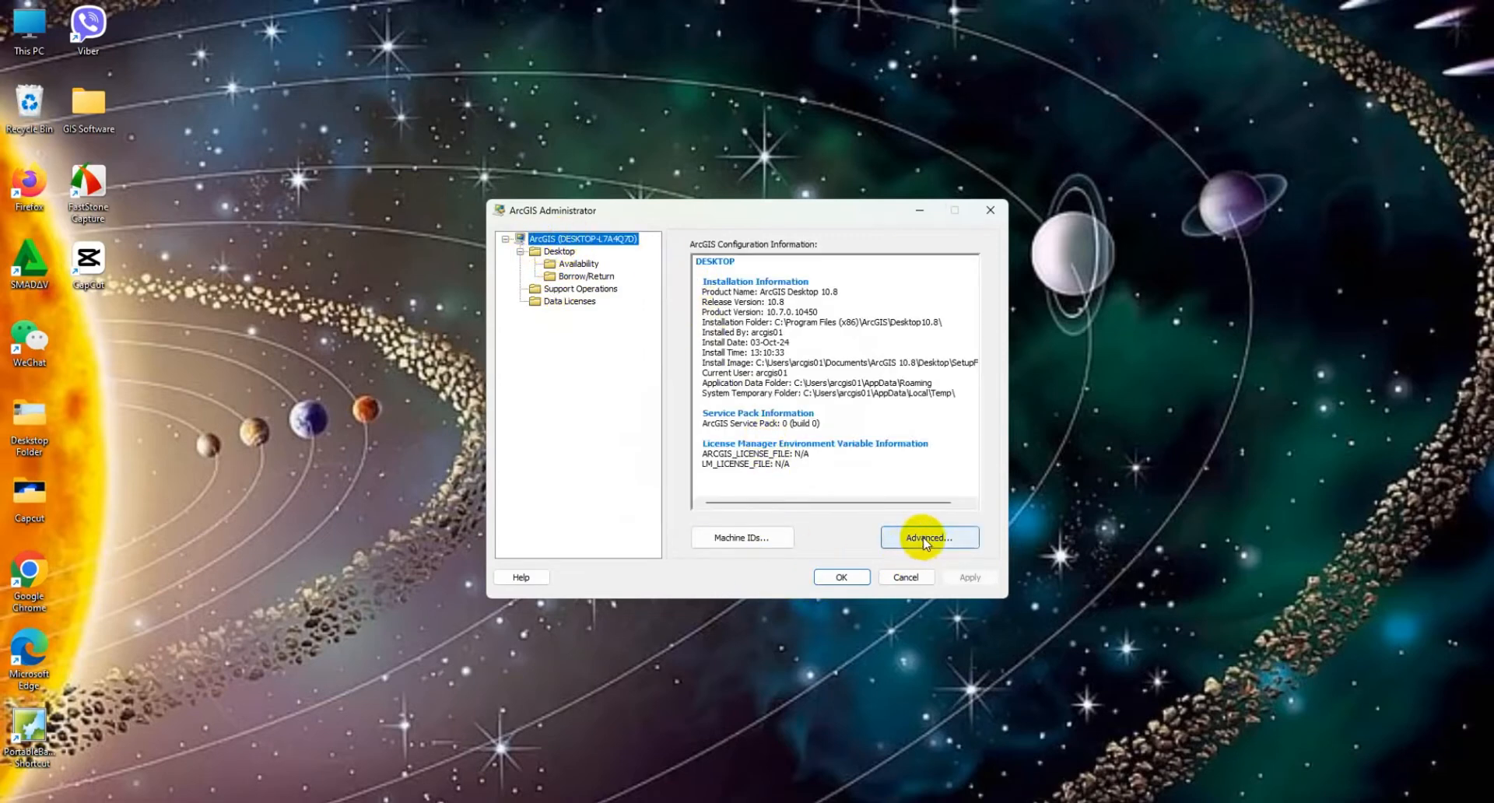
click(841, 576)
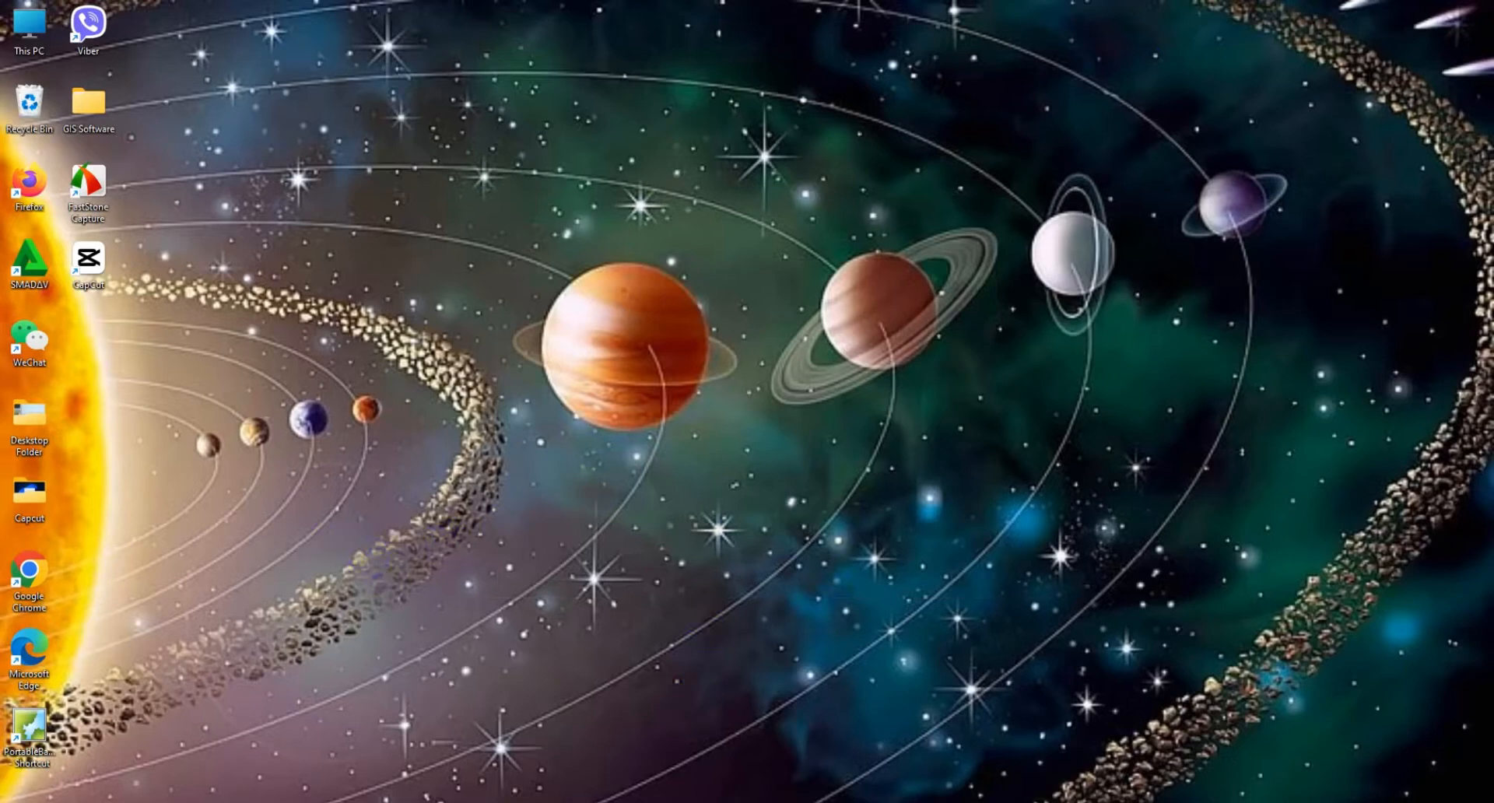
Step: Launch ArcMap from the ArcGIS program group and start a new map from the Blank Map template
key(super)
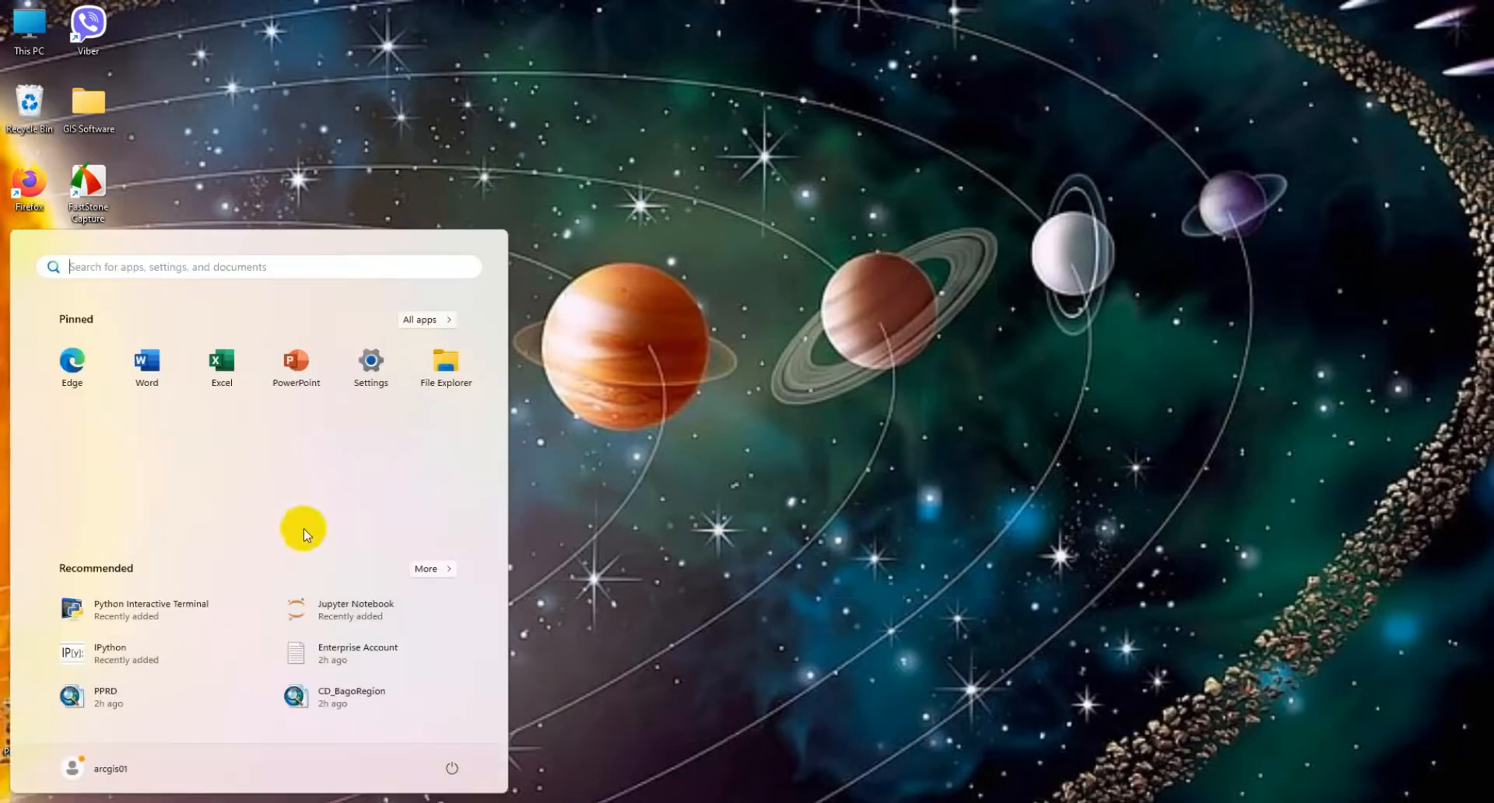
click(424, 319)
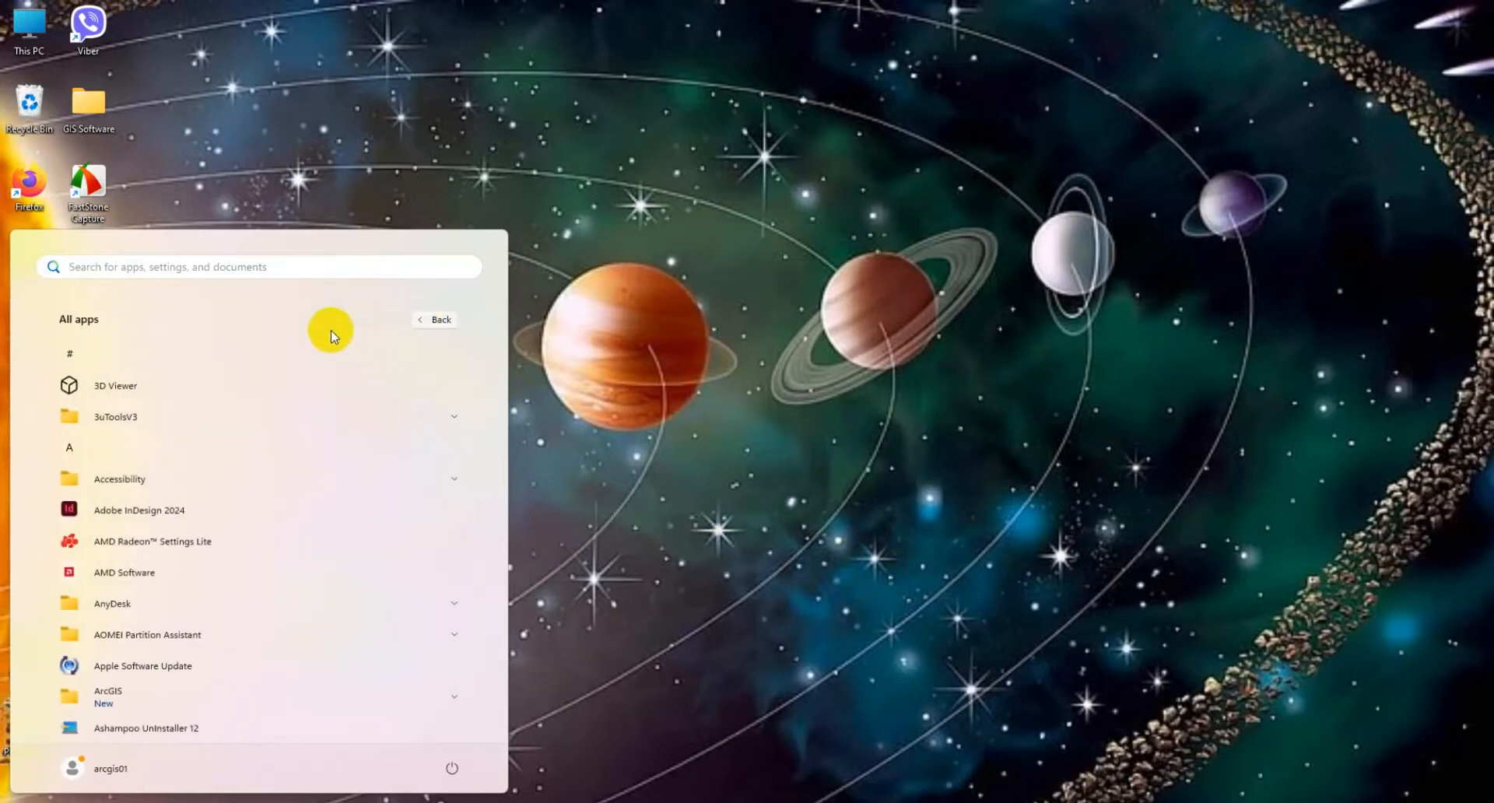
click(117, 694)
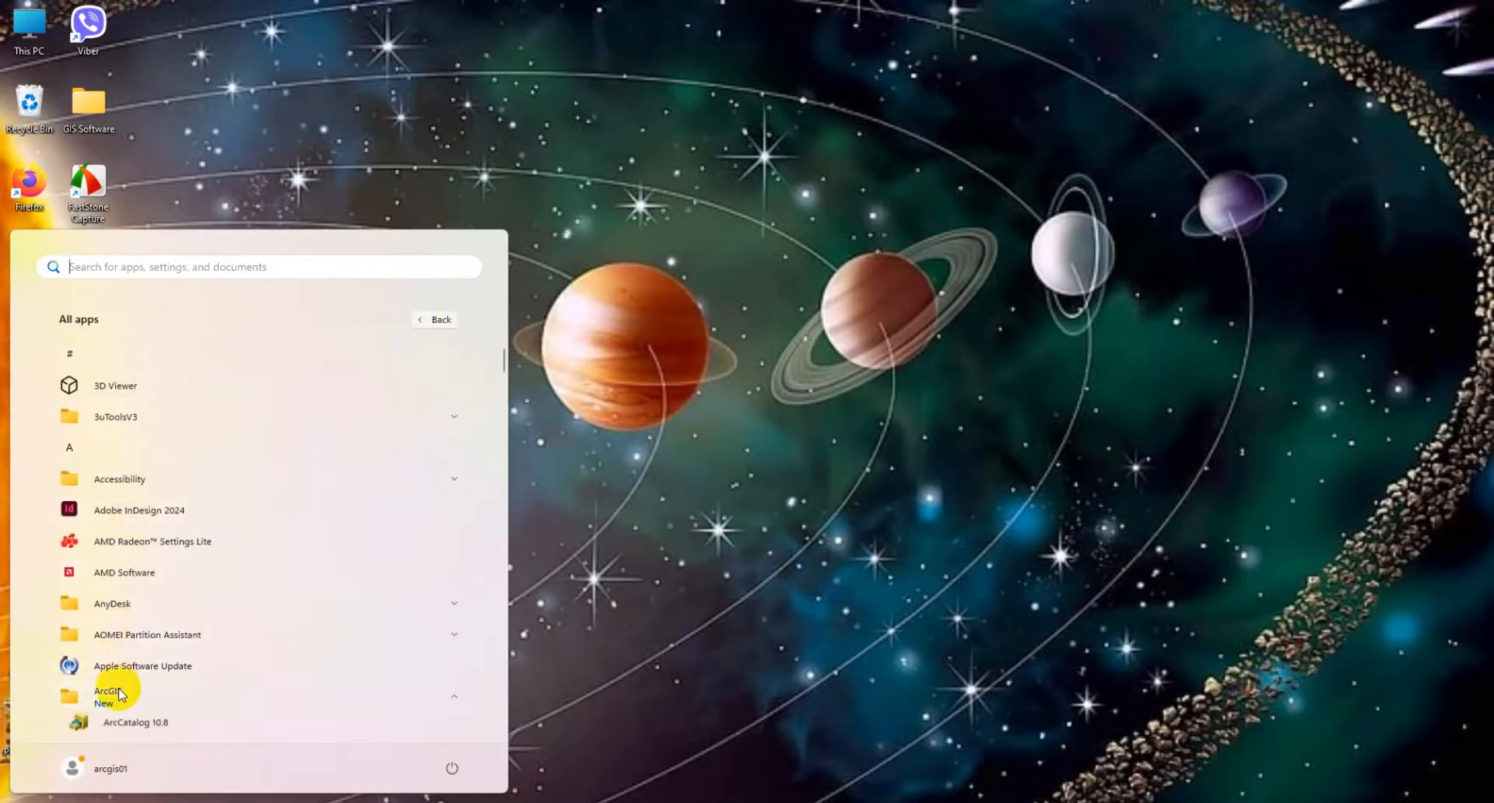
scroll(118, 694, down, 3)
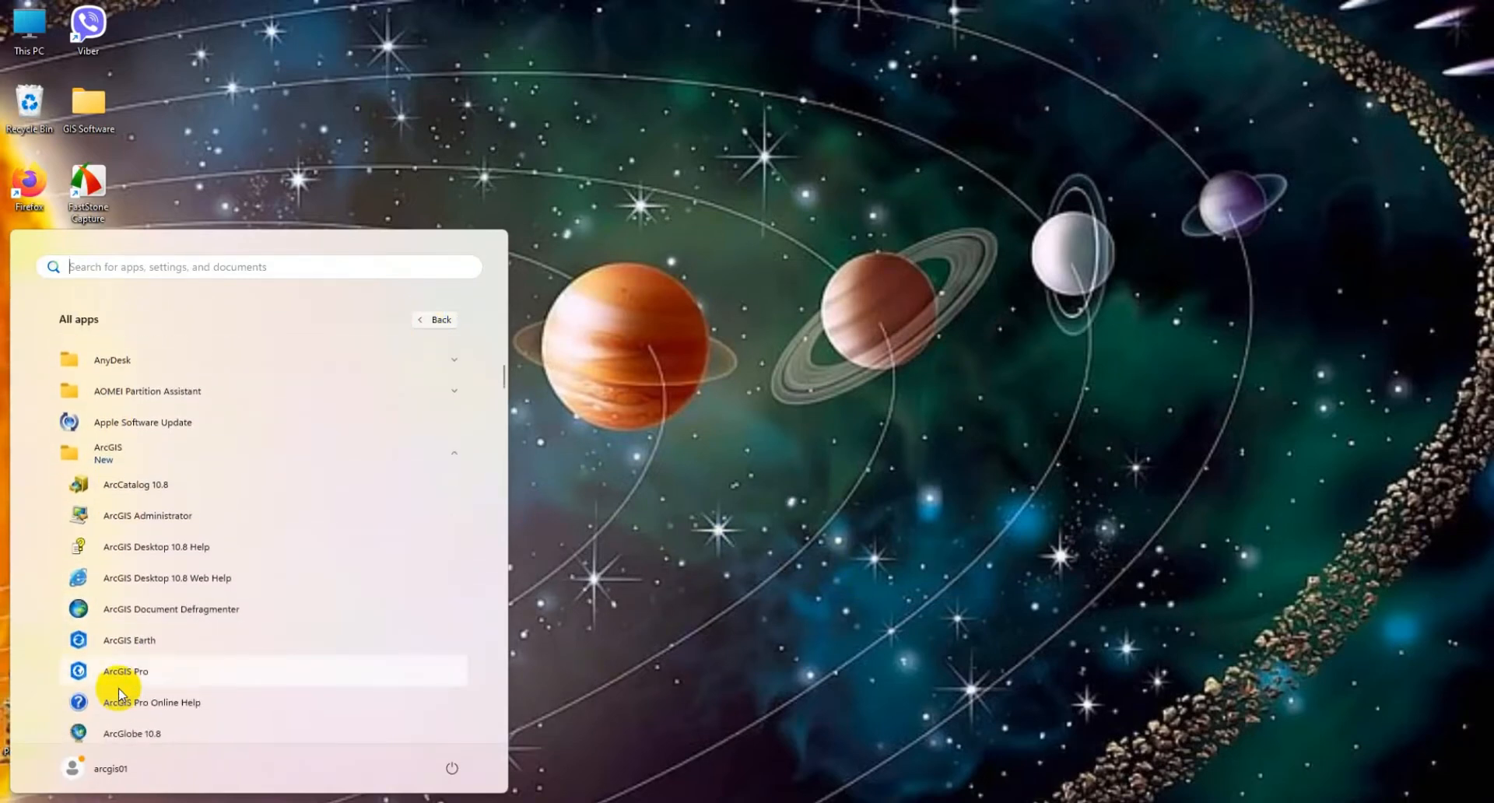
scroll(118, 694, down, 1)
click(120, 704)
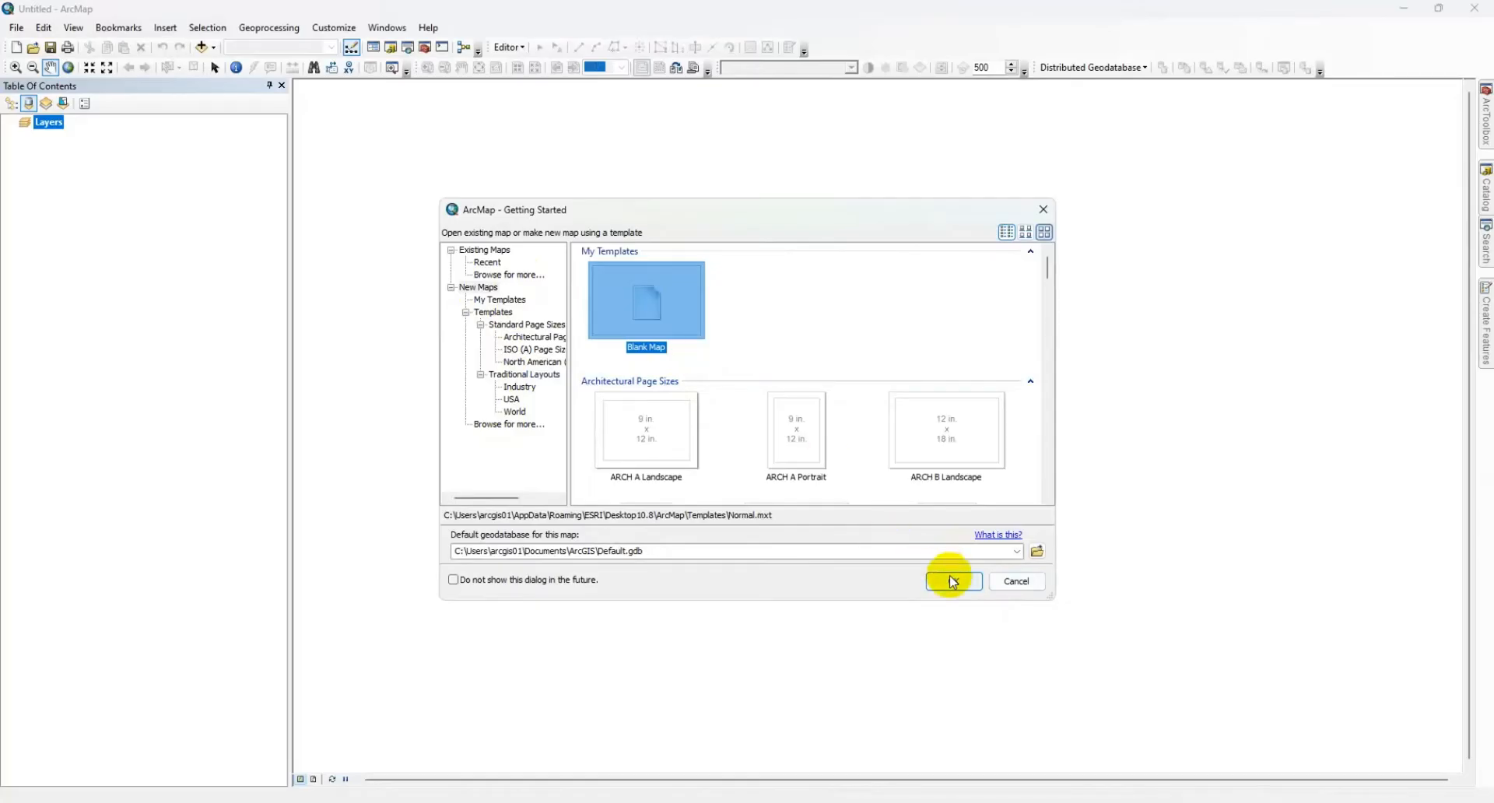
click(950, 580)
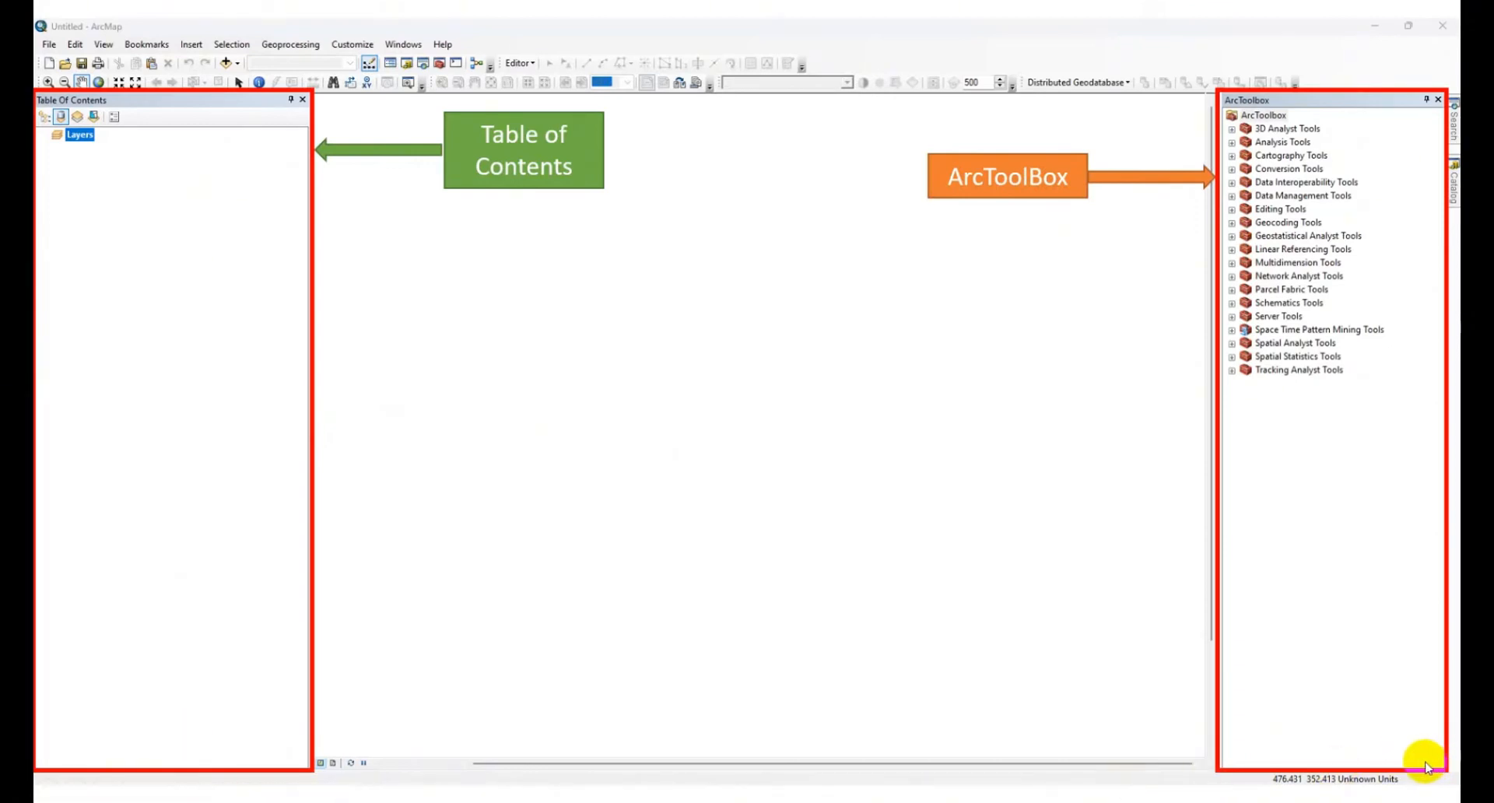
Step: Set ArcToolbox to auto-hide, reveal it again, and look through its toolboxes from 3D Analyst Tools to Editing Tools
click(1427, 99)
mouse_move(1452, 133)
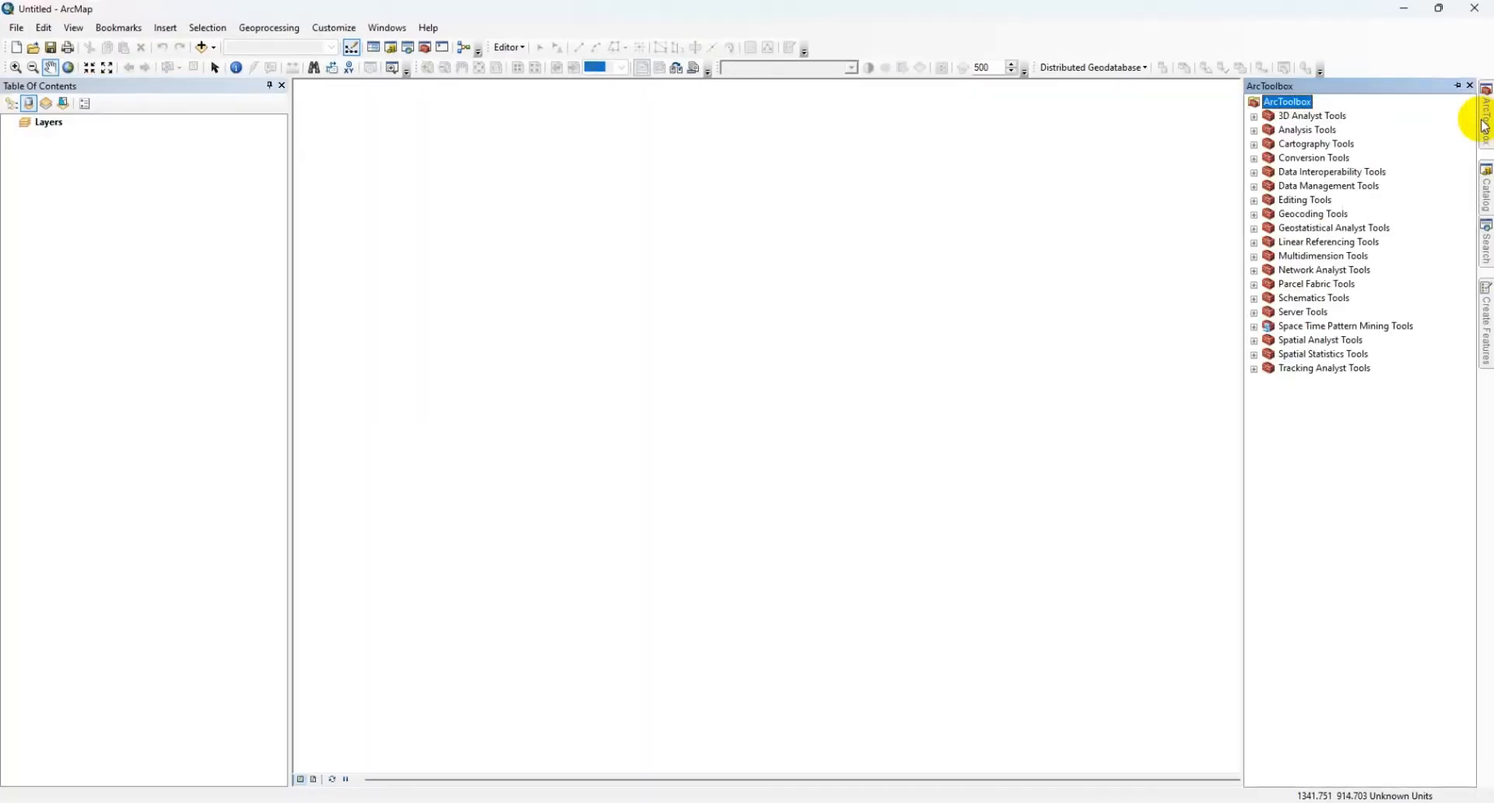
click(1292, 117)
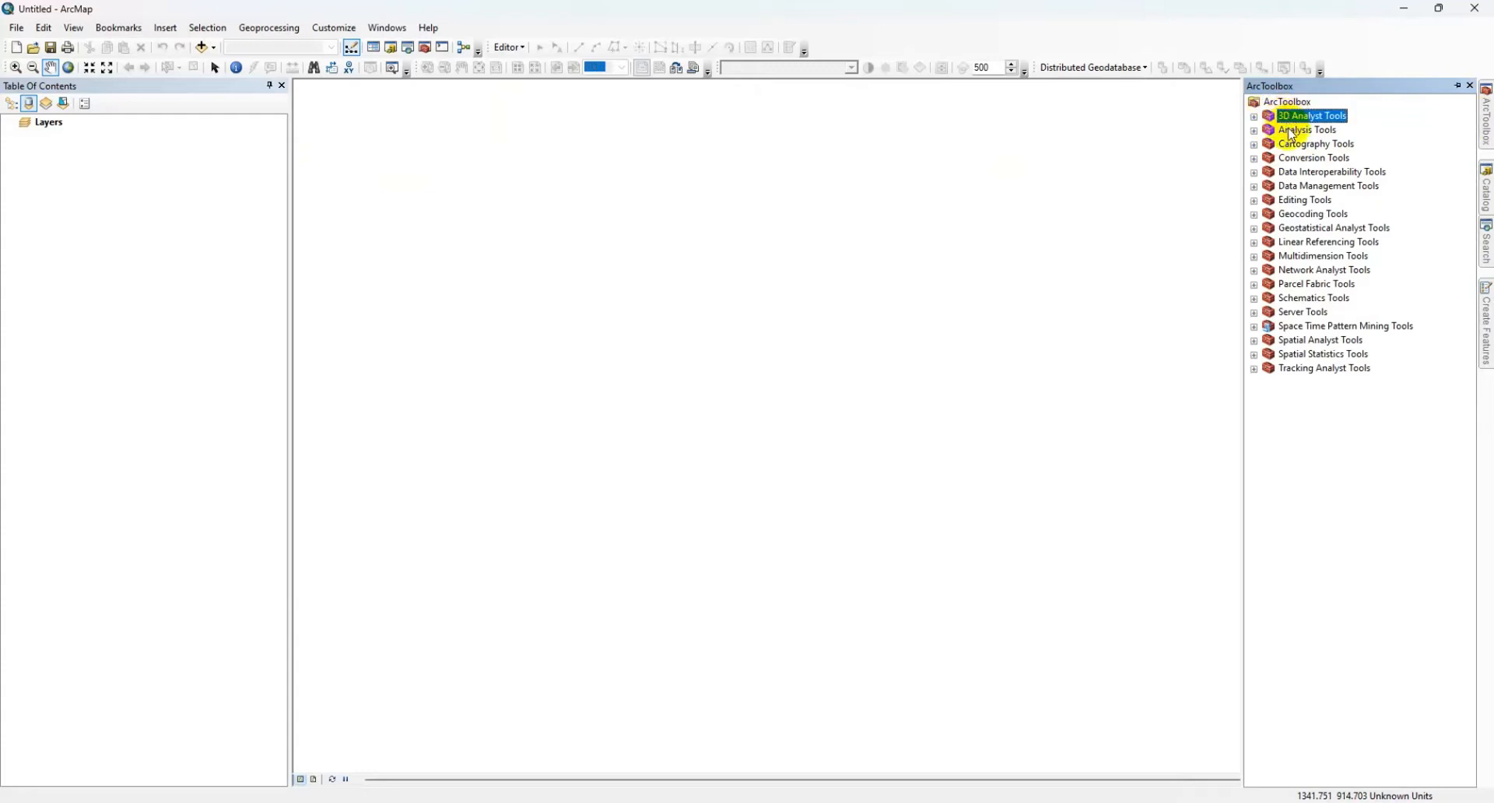
click(1296, 129)
click(1298, 143)
click(1301, 157)
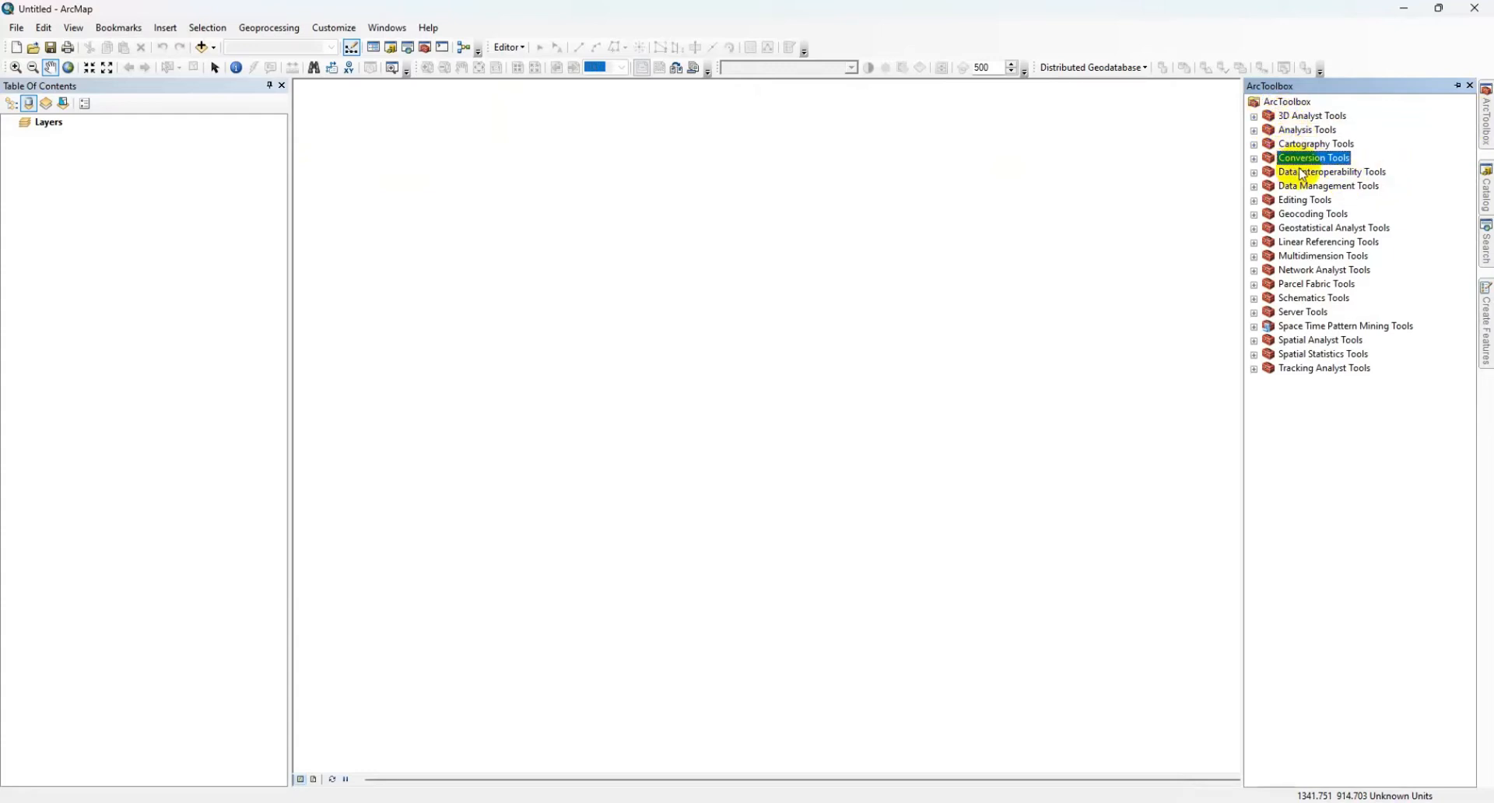
click(1303, 172)
click(1307, 186)
click(1311, 200)
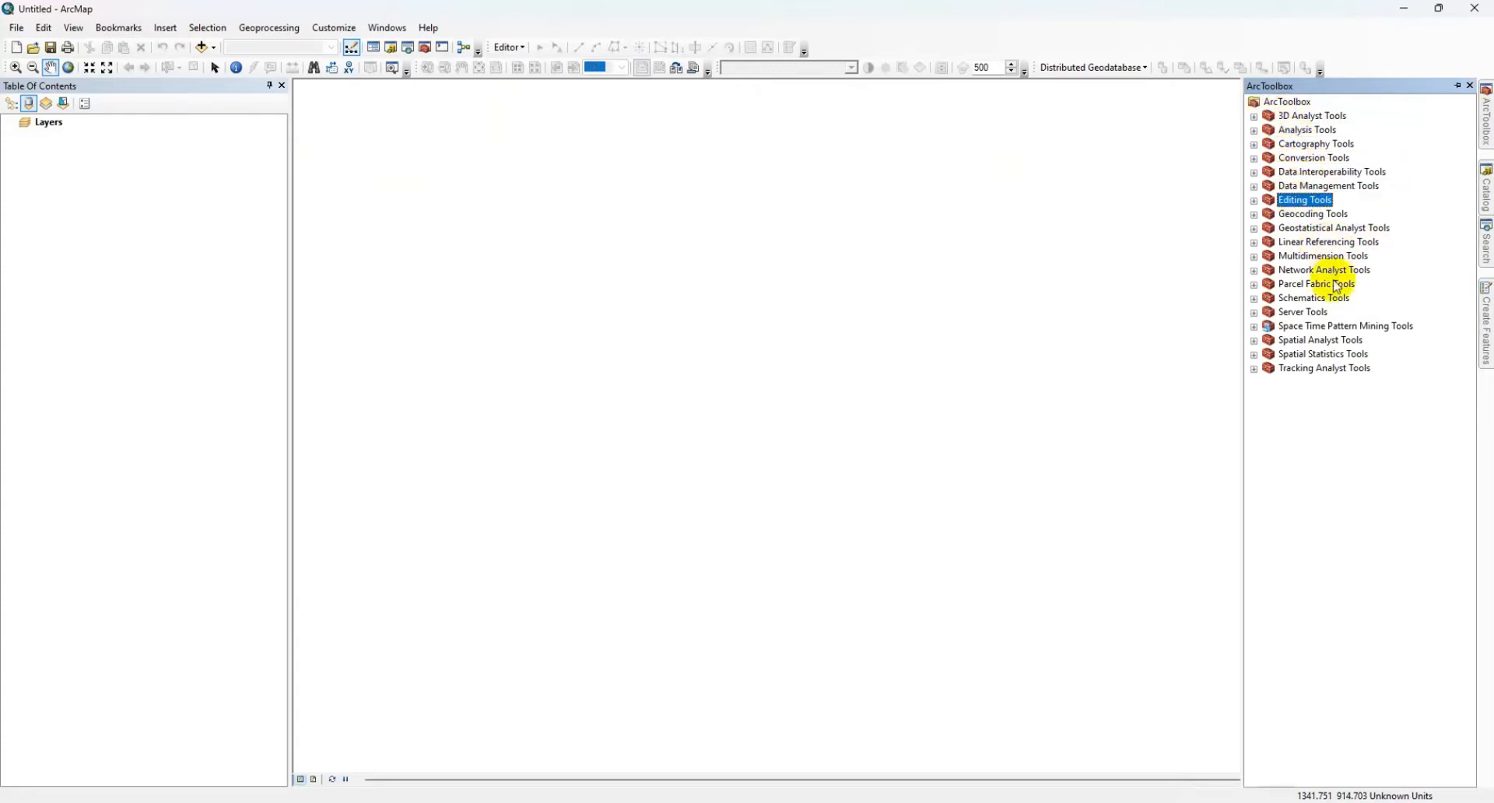
Step: Select the Home folder in Catalog, and close the Search, Catalog, Create Features, ArcToolbox and Table Of Contents windows
mouse_move(1488, 199)
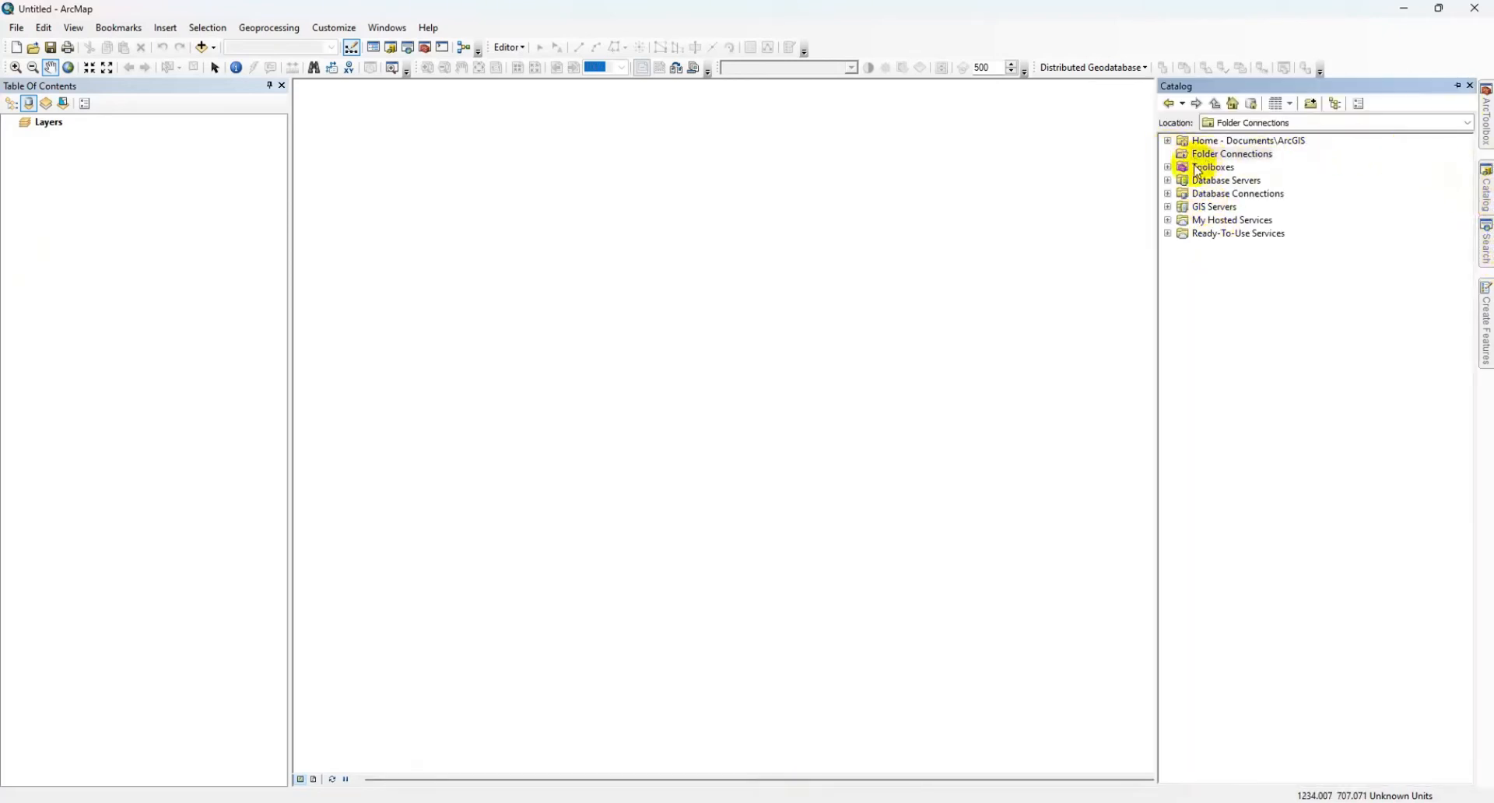
click(1237, 141)
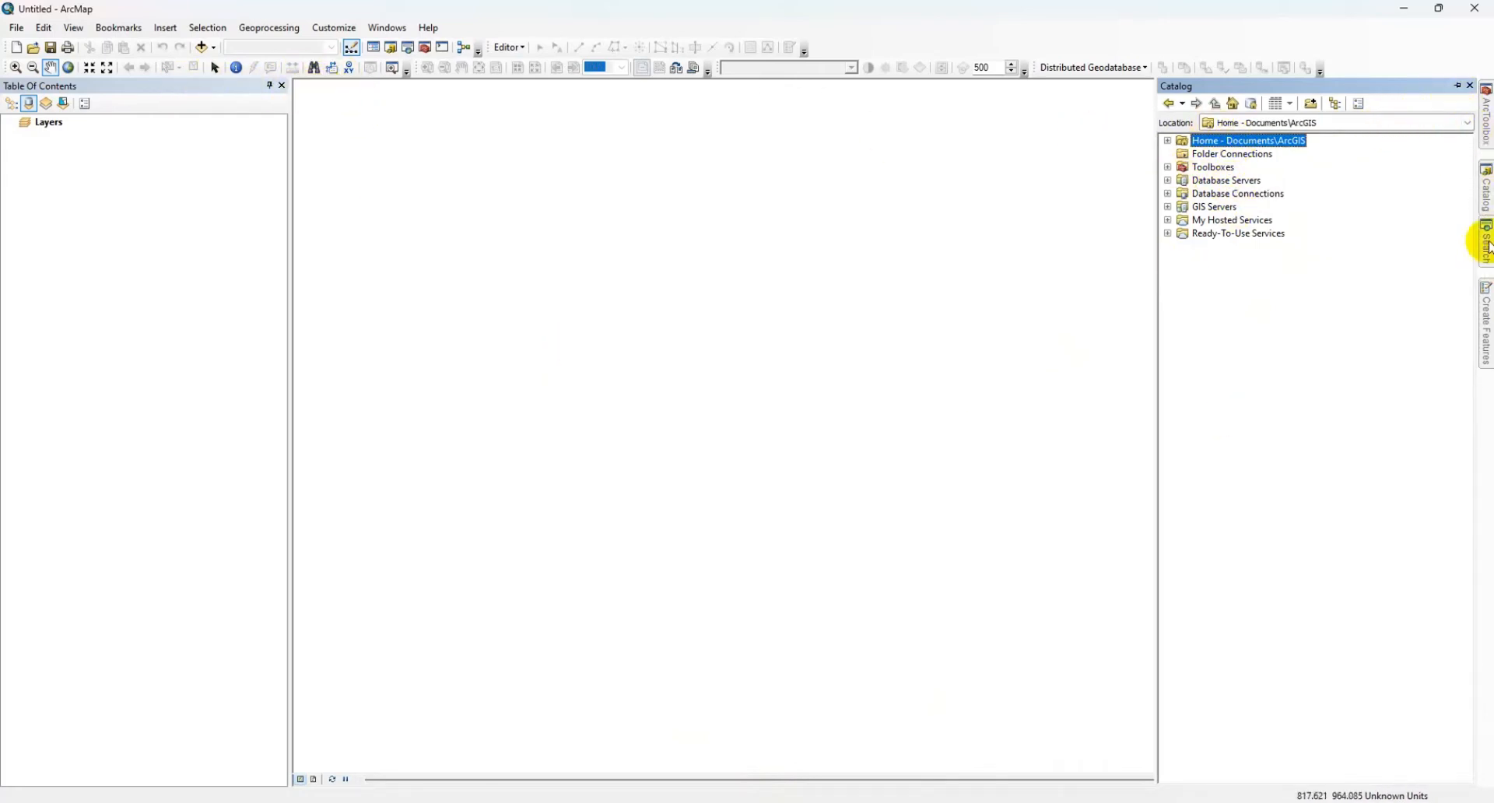
mouse_move(1487, 247)
click(1469, 85)
mouse_move(1485, 186)
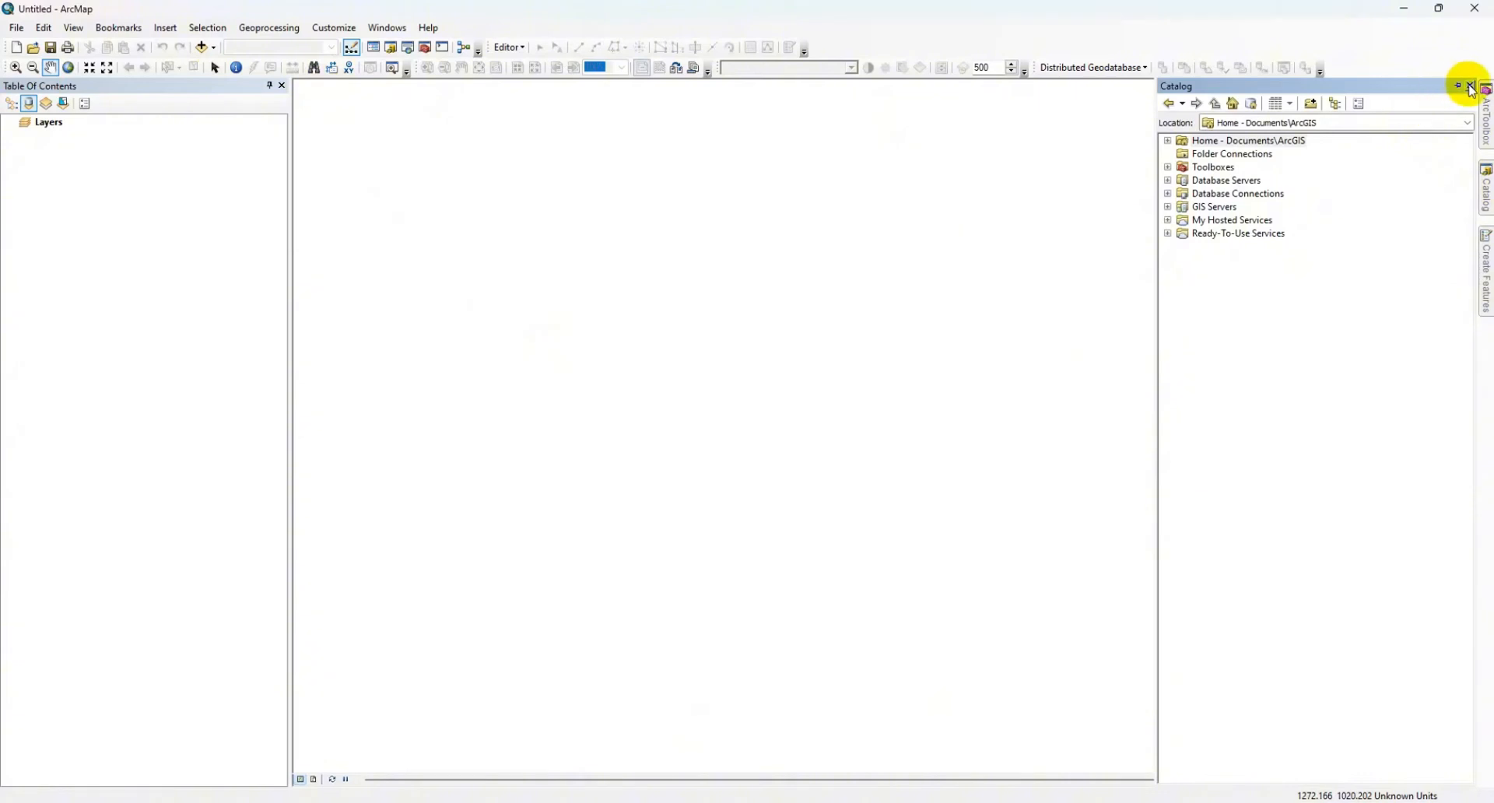
click(1470, 87)
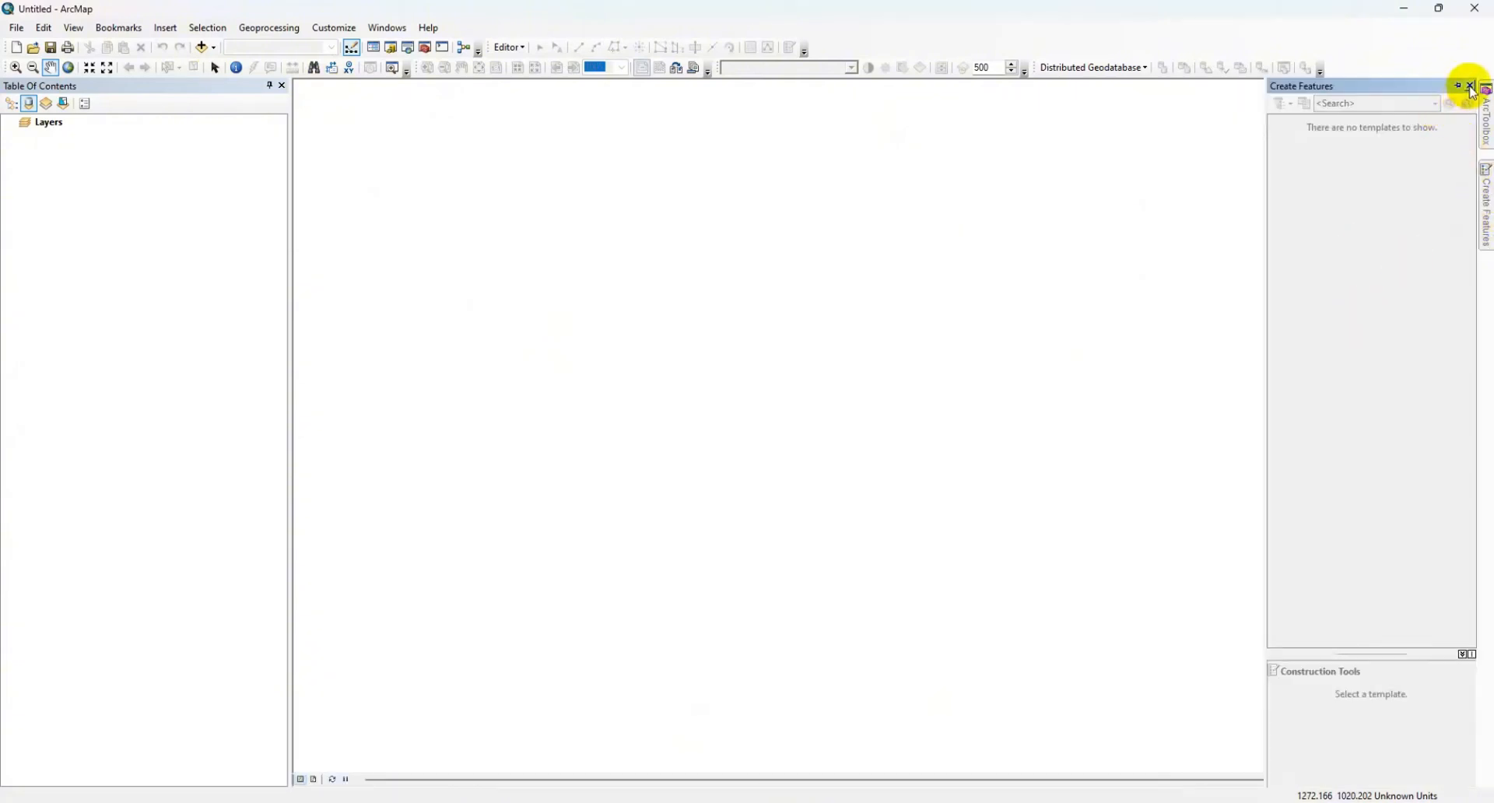
click(1470, 86)
mouse_move(1483, 120)
click(1469, 85)
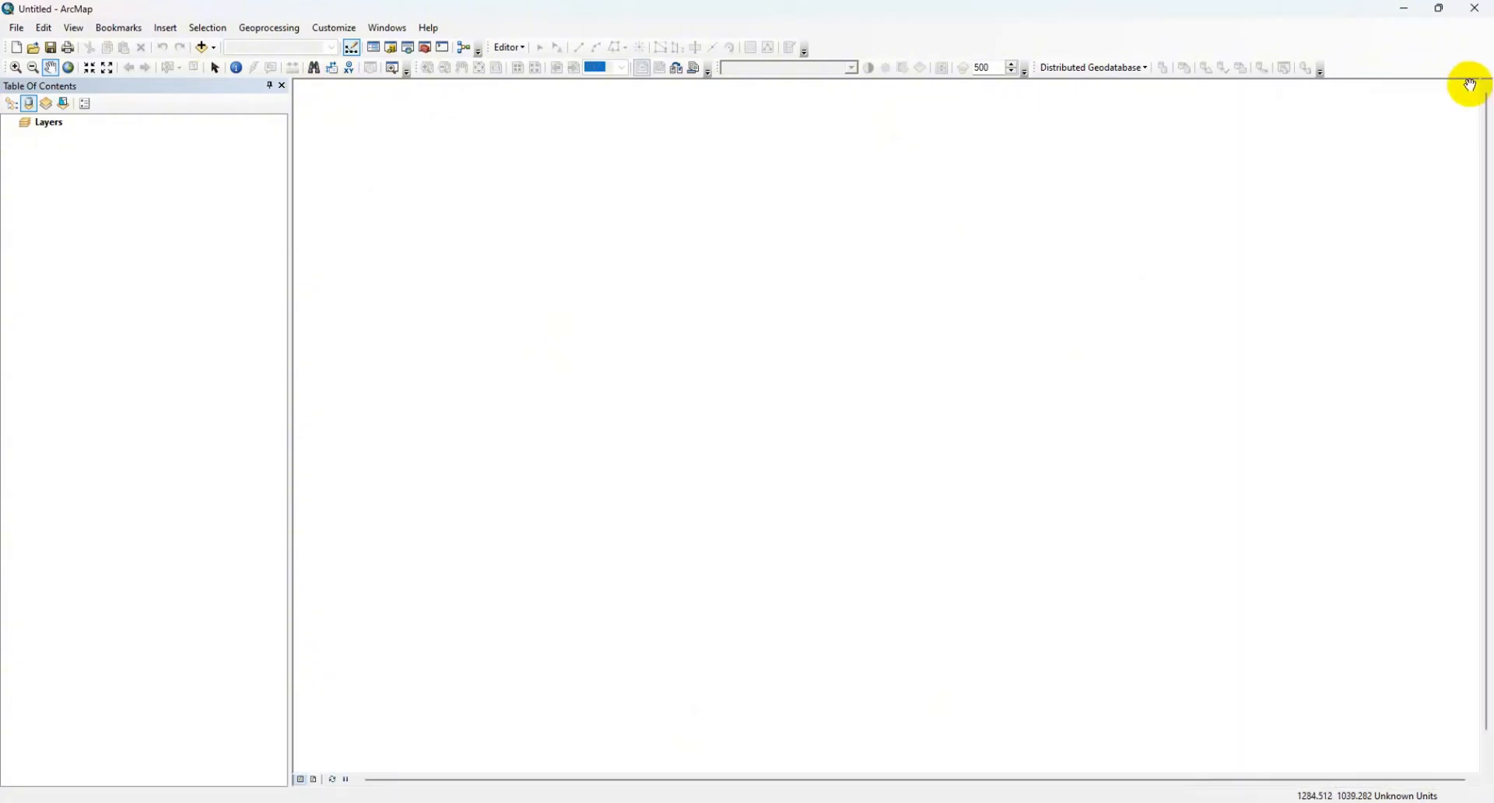
click(283, 87)
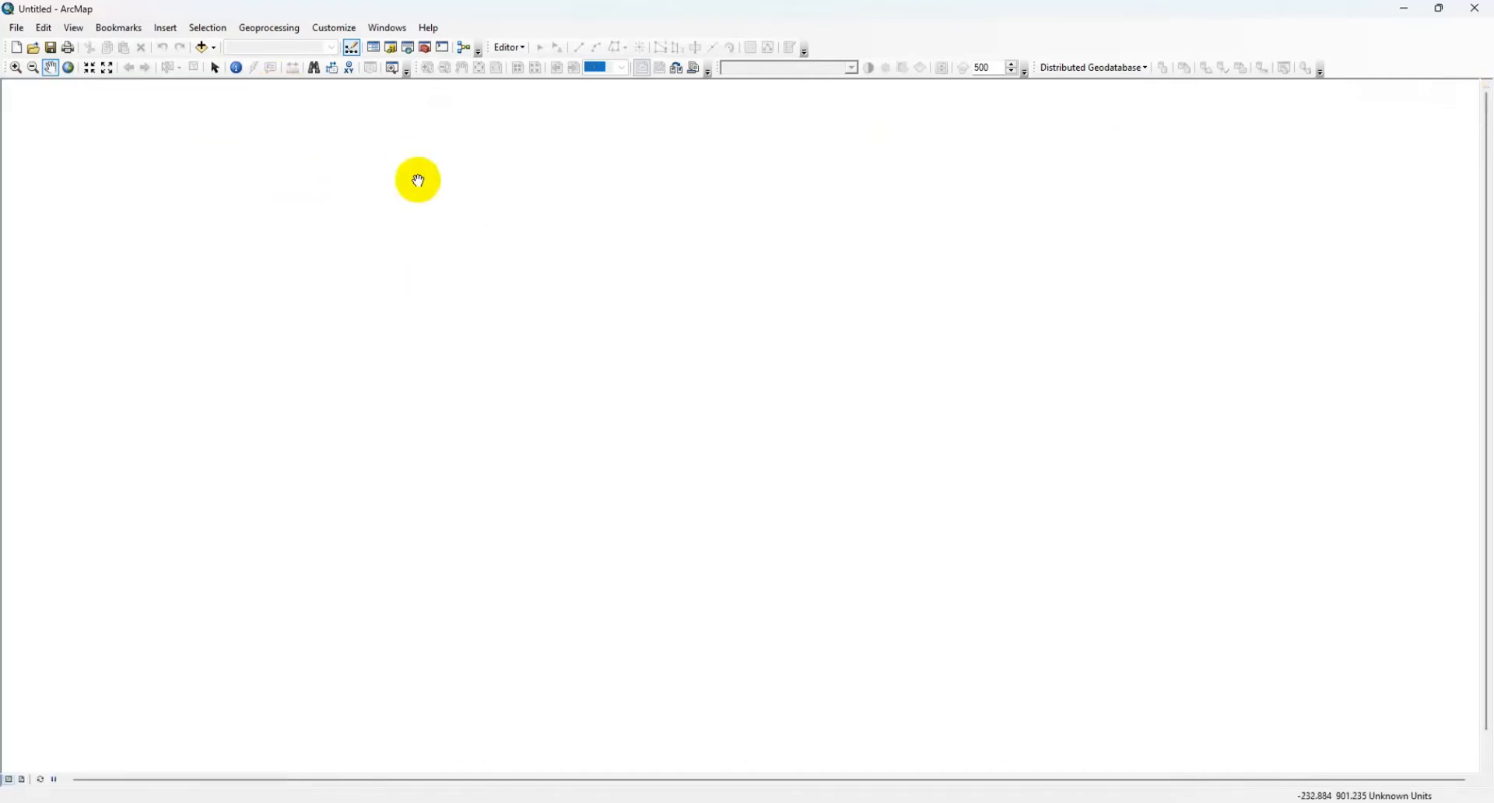
Step: Reopen the Table Of Contents and Catalog windows, try Catalog docked below the map, and redock it narrower beside the map's right edge
click(376, 50)
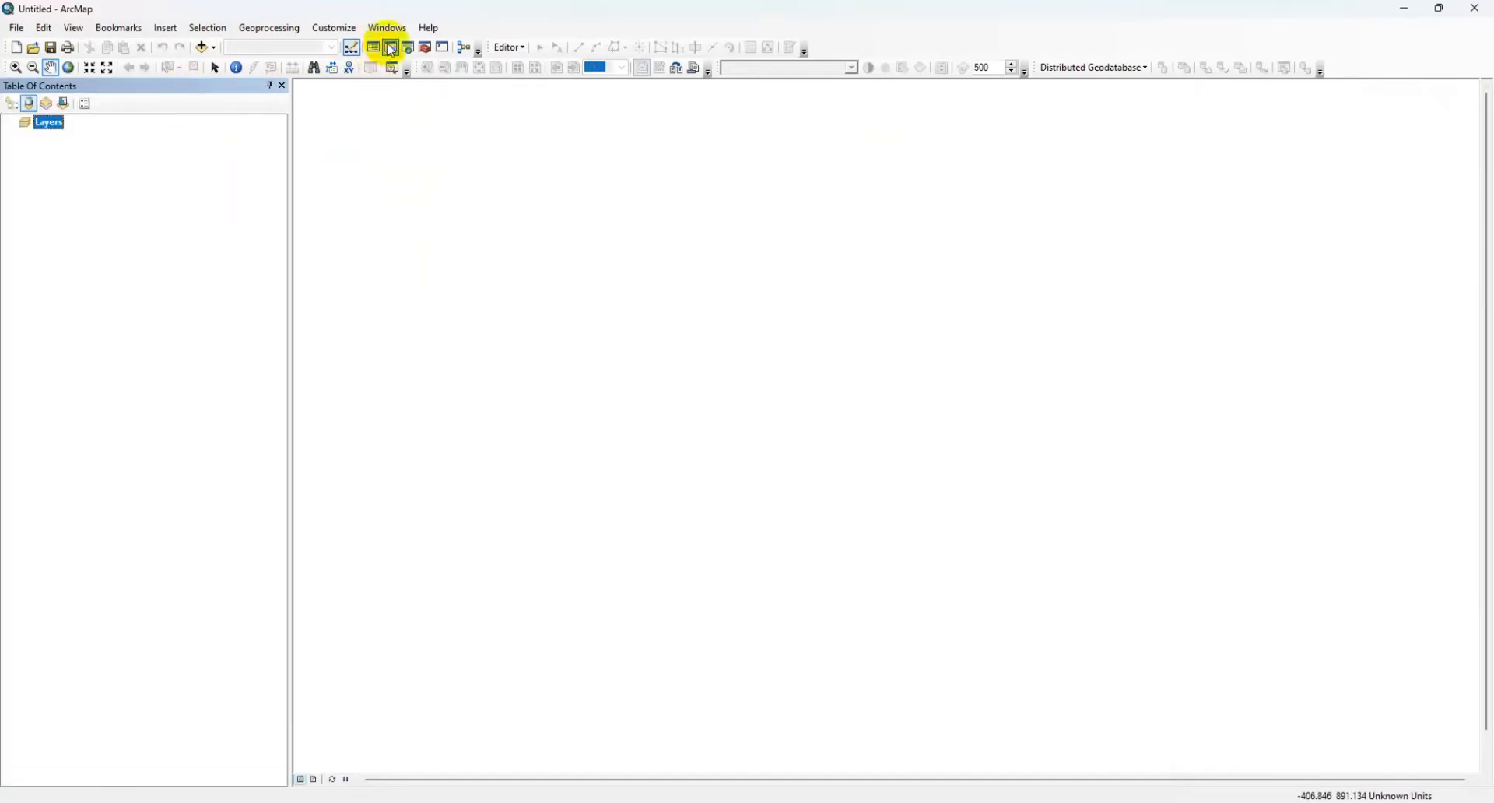
click(392, 50)
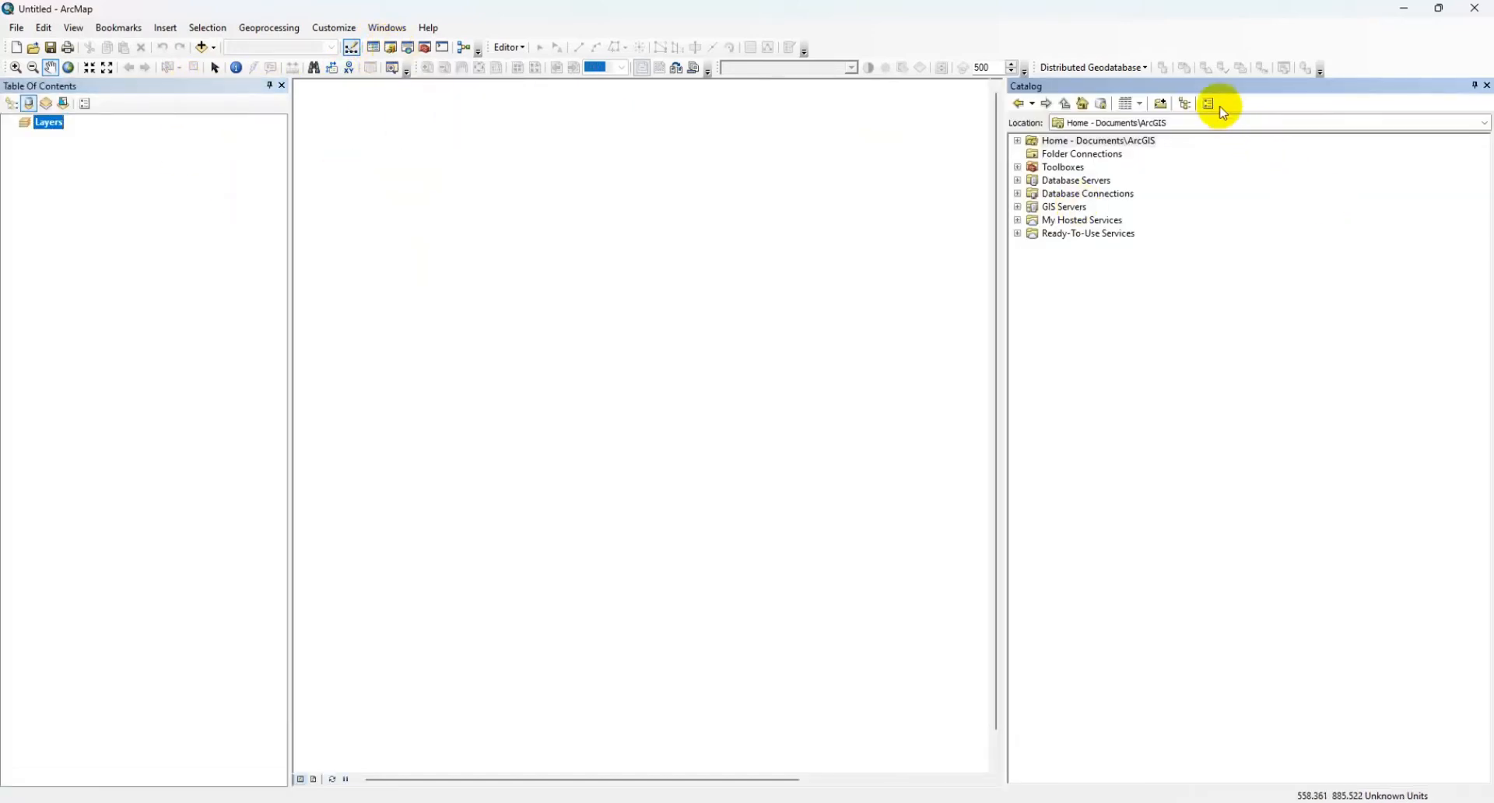
drag(1218, 95, 749, 764)
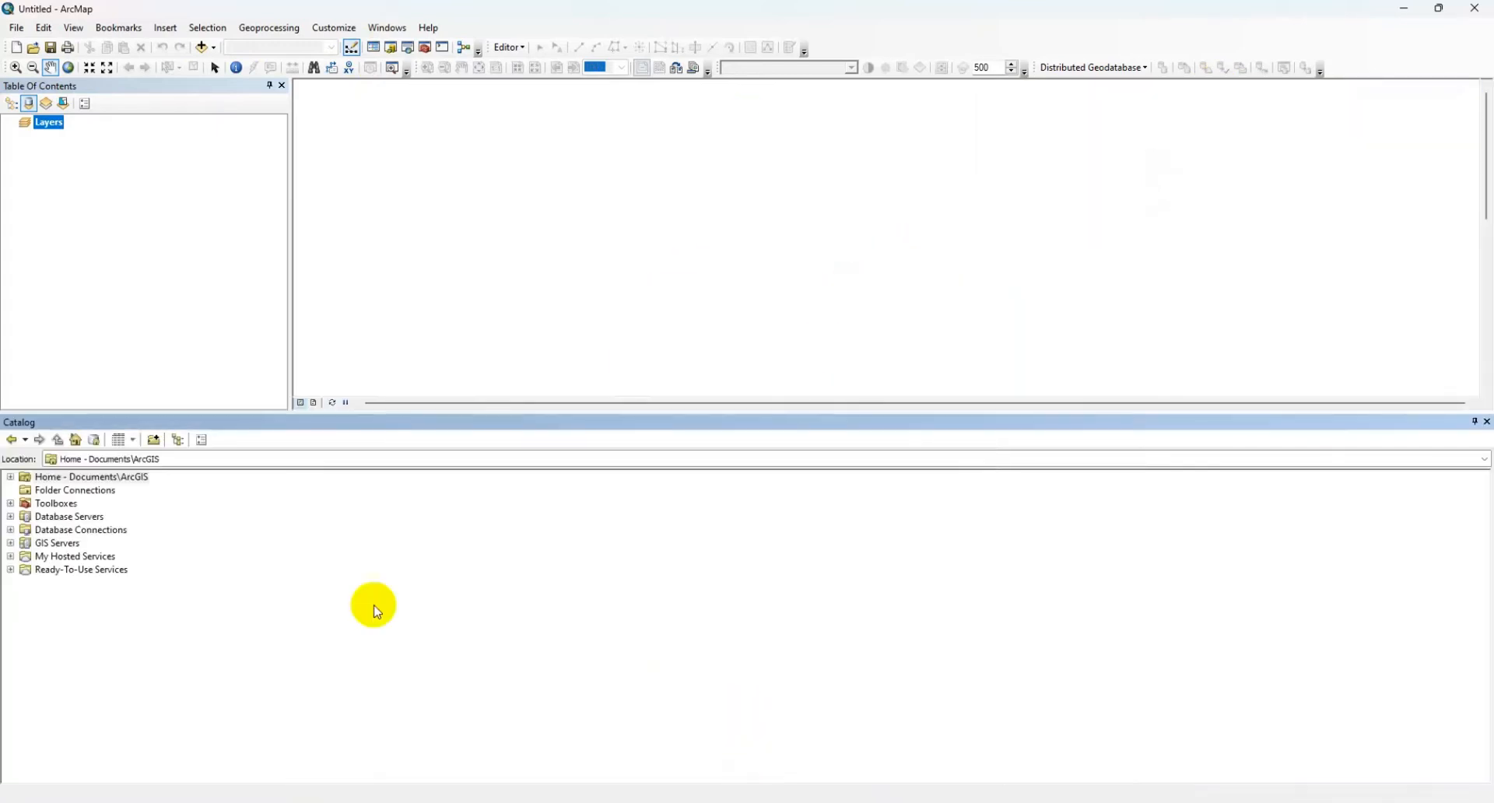
drag(356, 428, 1466, 435)
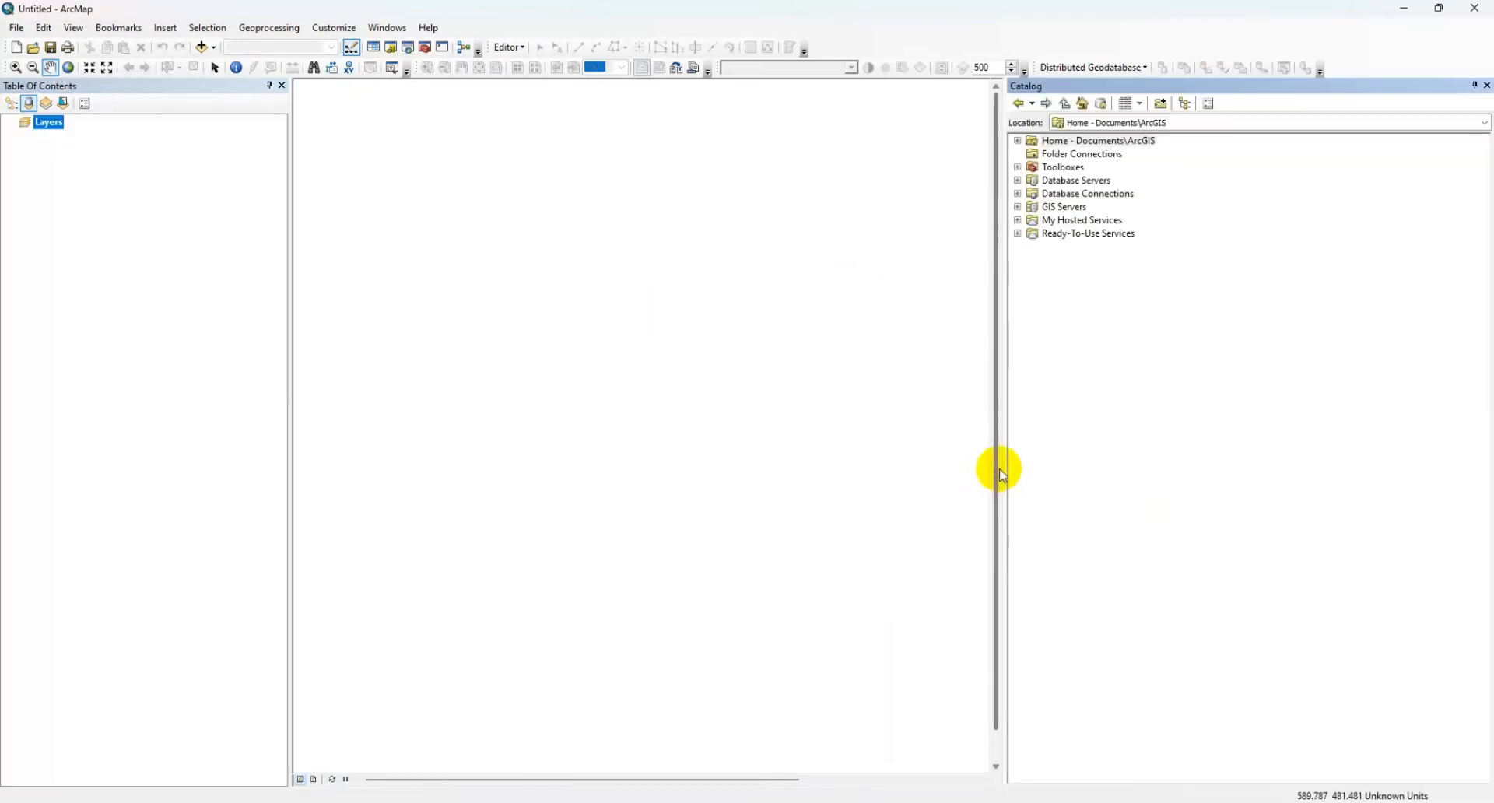
drag(1005, 467, 1250, 474)
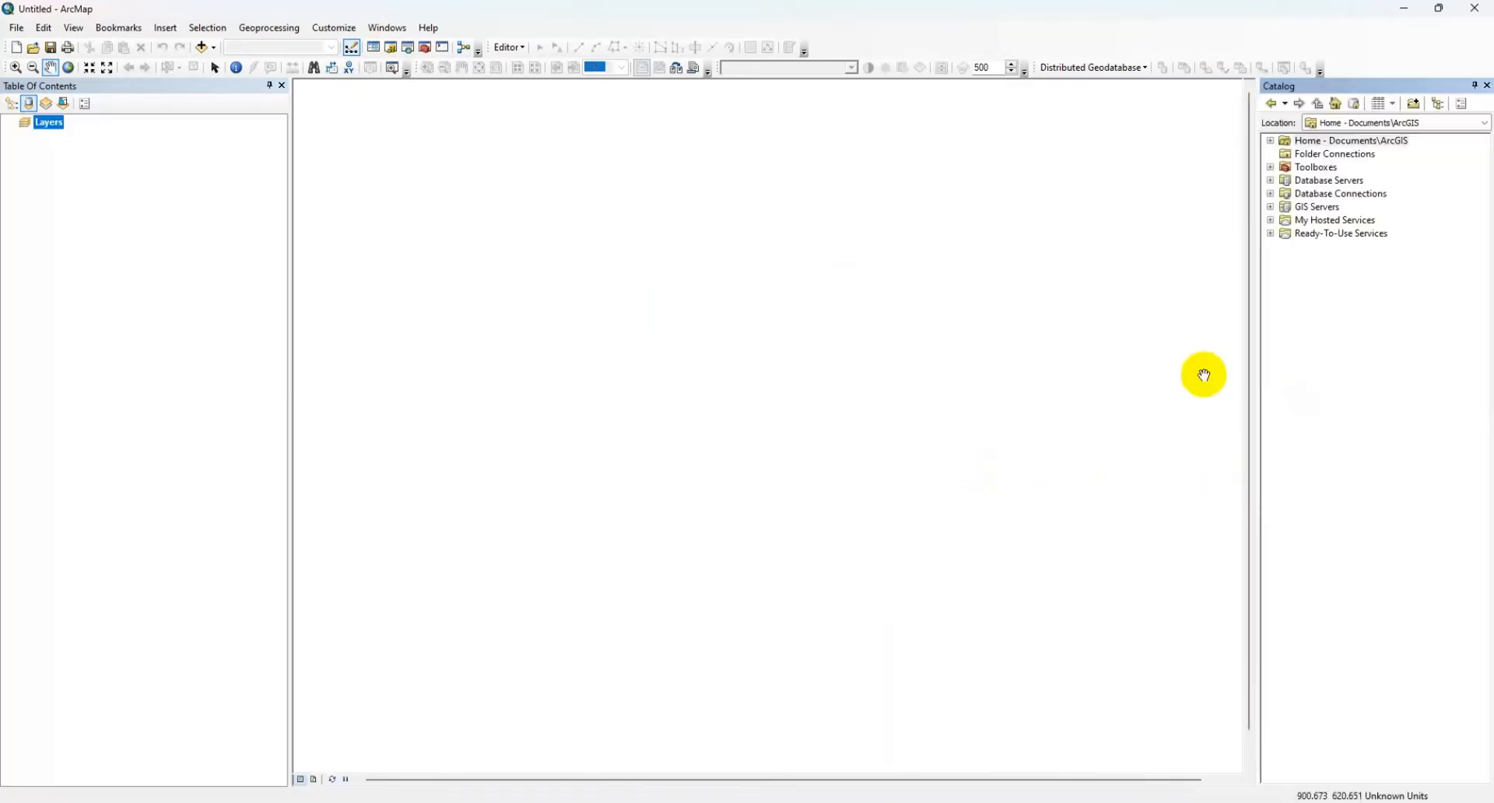
Step: Open the Search window, try it docked below and above the map, redock it beside Catalog, and auto-hide both windows
click(408, 51)
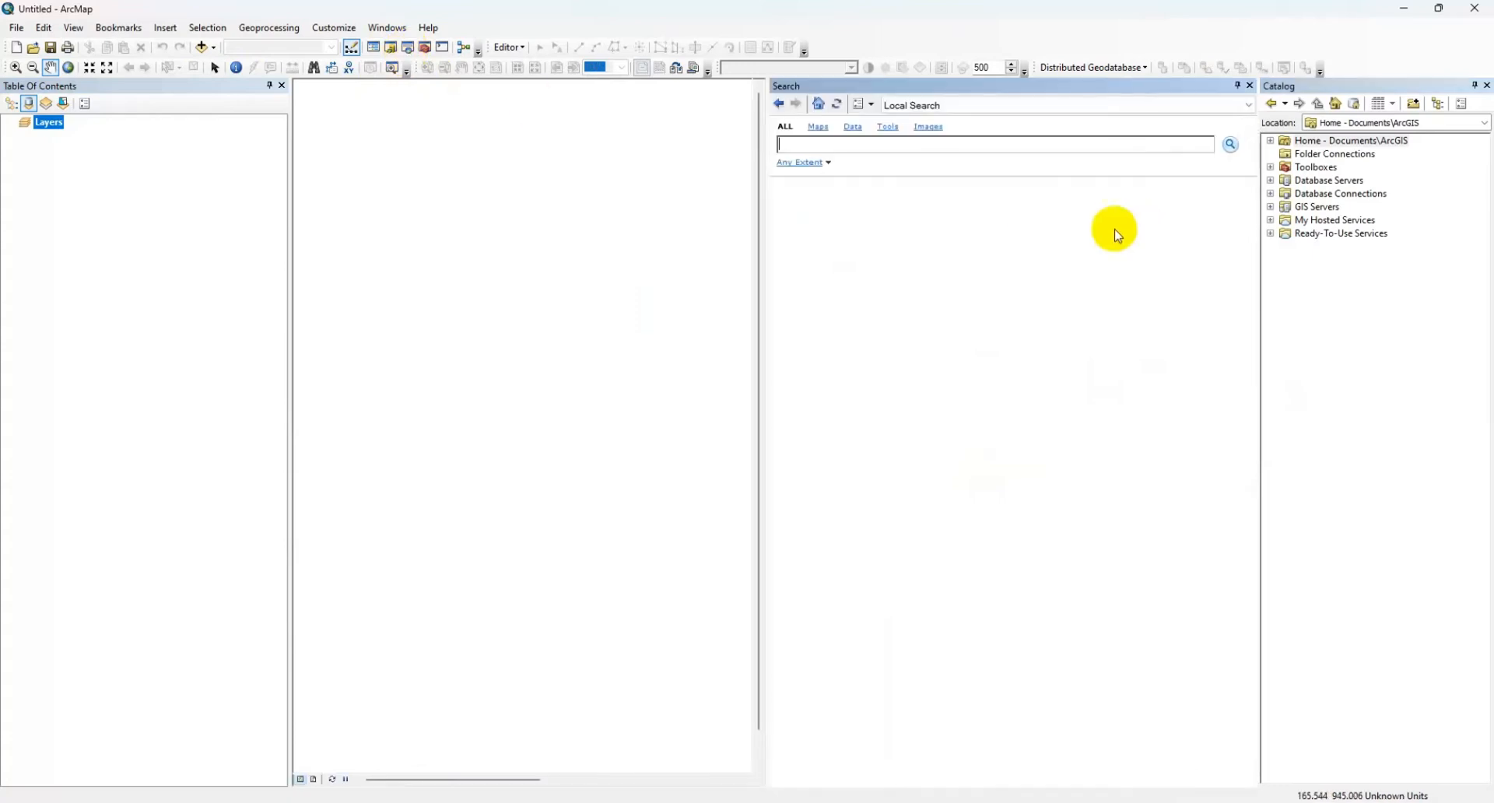
drag(887, 88, 747, 761)
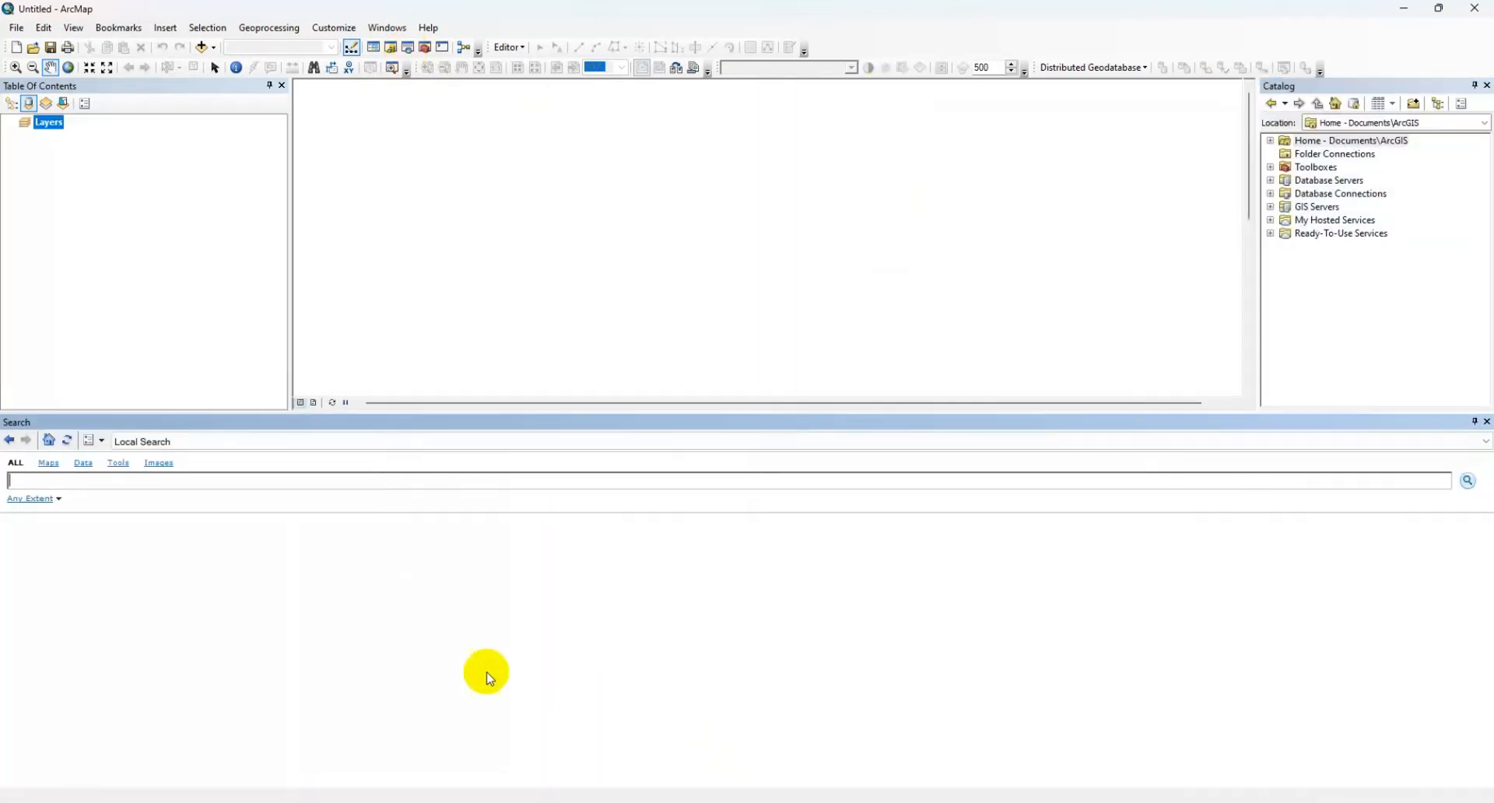
drag(211, 423, 746, 104)
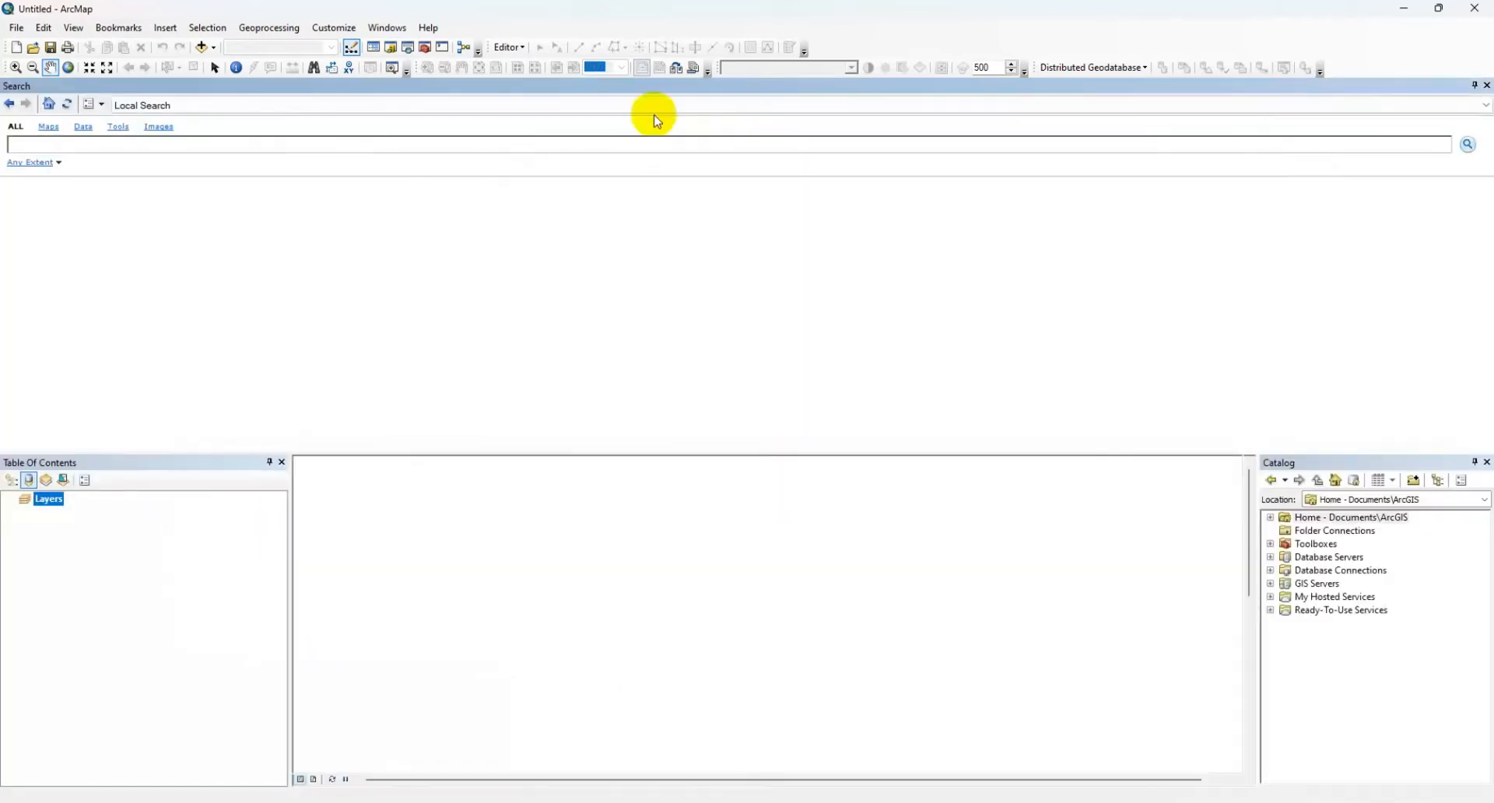
drag(641, 88, 801, 626)
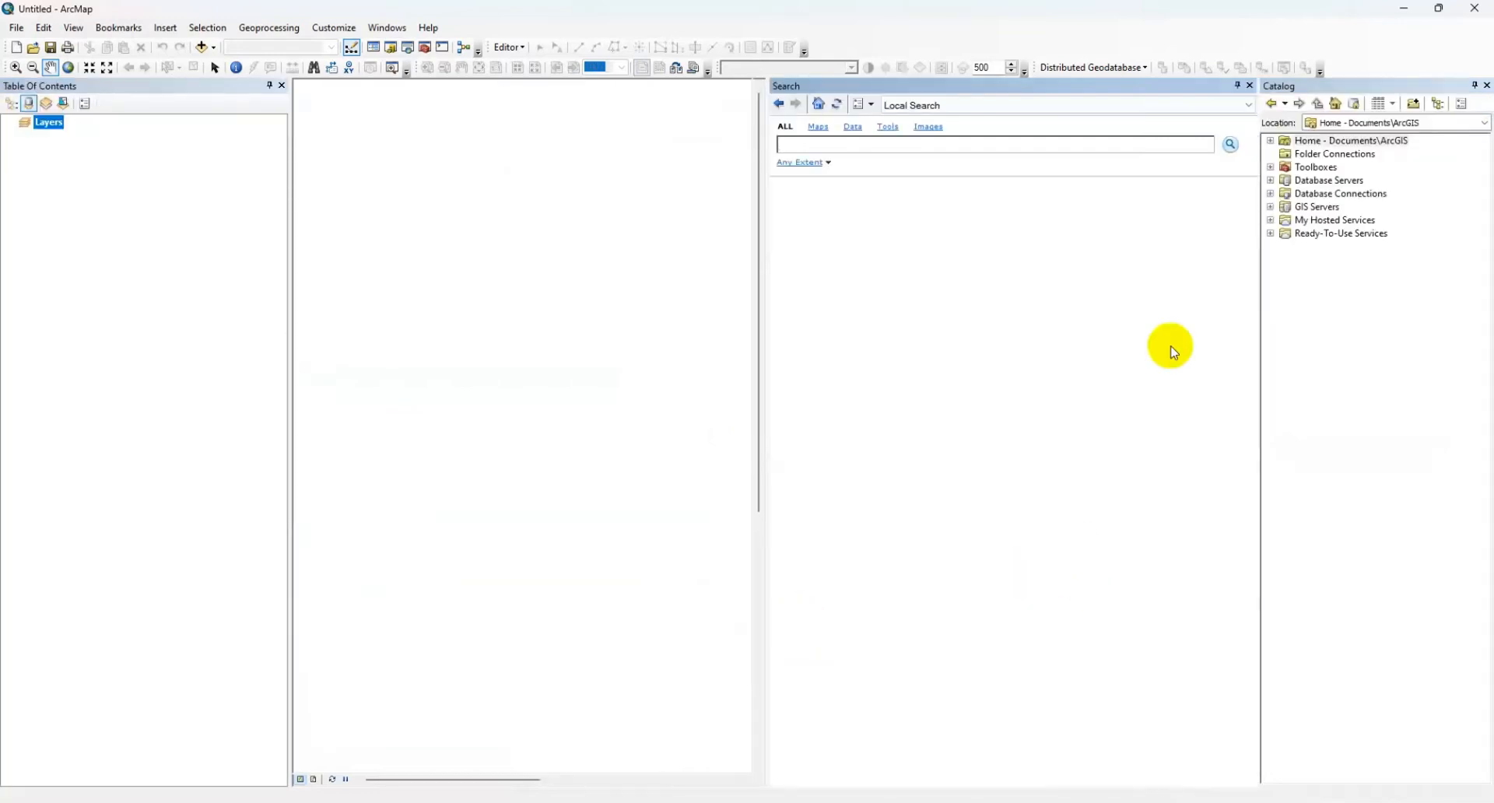
click(1237, 86)
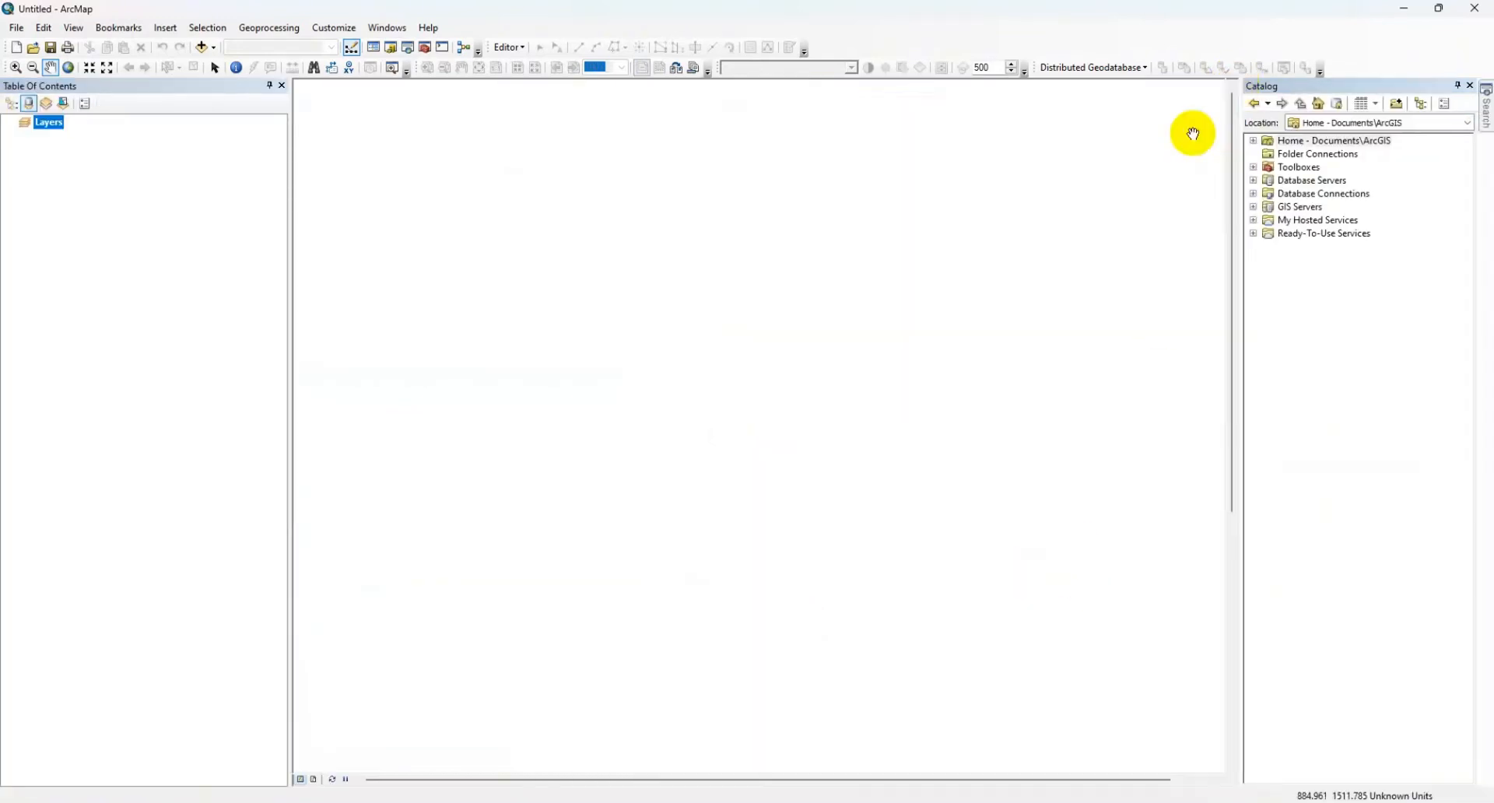
click(1457, 85)
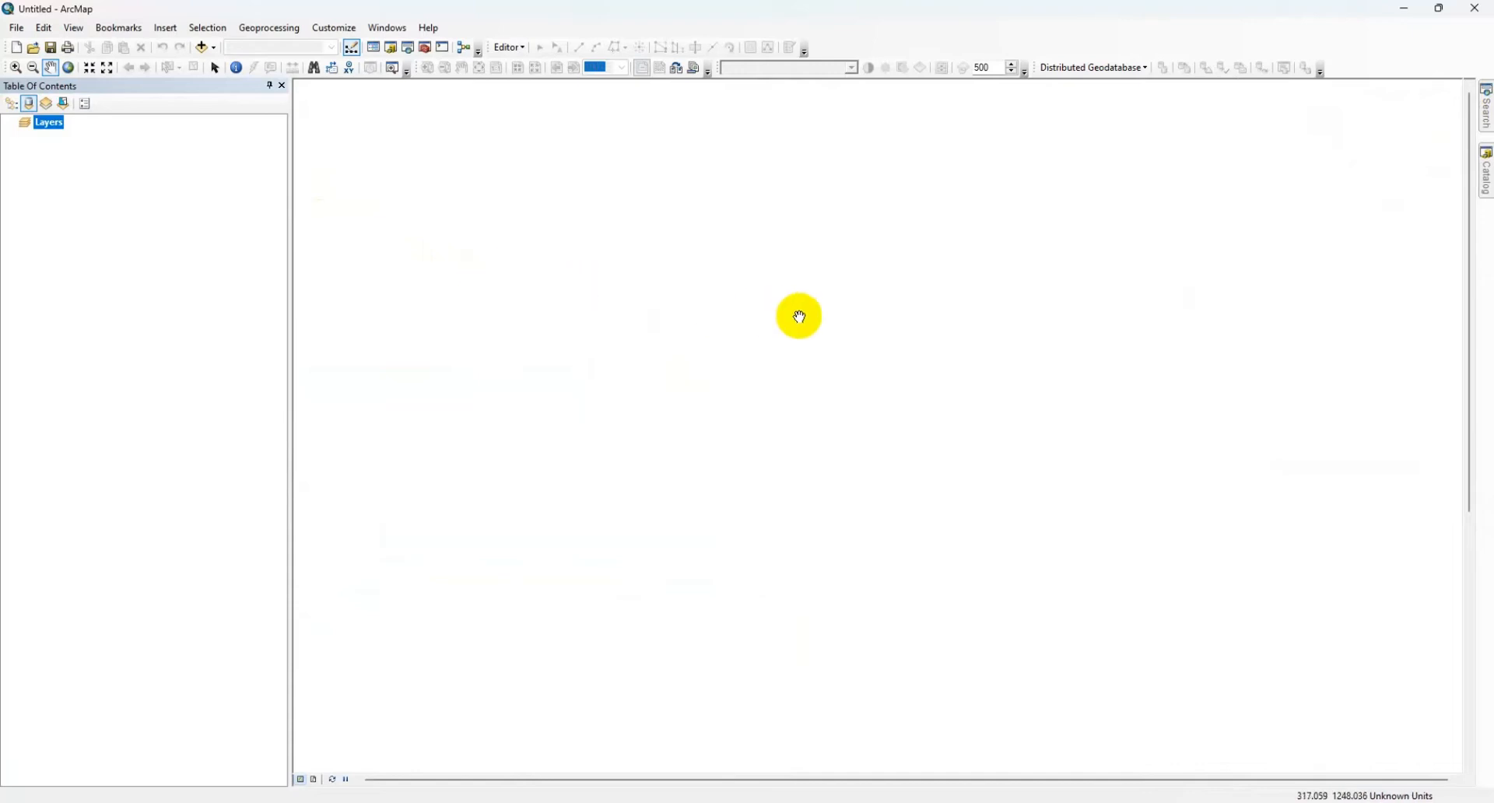
Step: Look through the available basemaps and add the Imagery with Labels basemap to the map
click(206, 46)
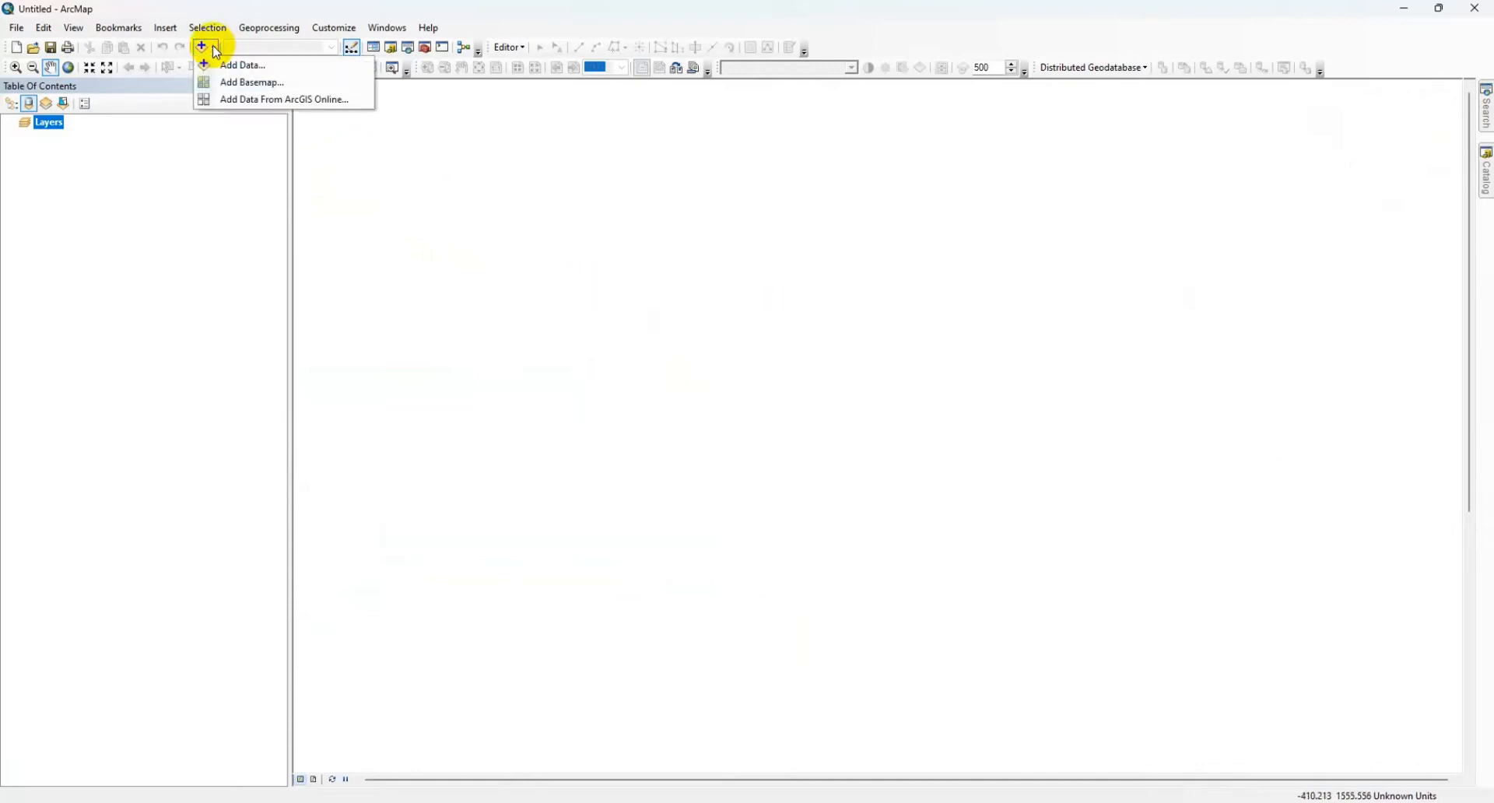
click(241, 82)
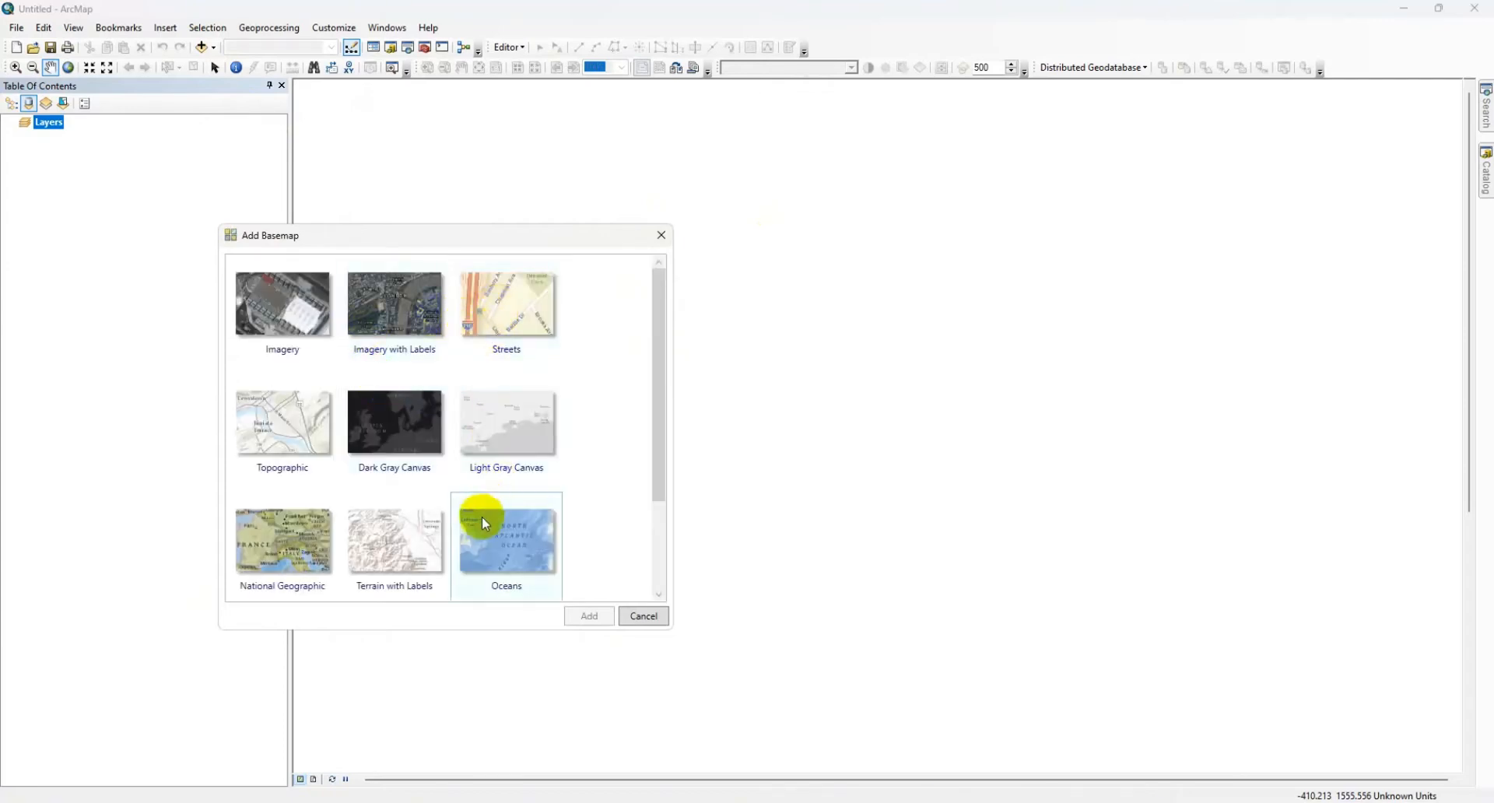
scroll(486, 567, down, 1)
scroll(486, 567, down, 2)
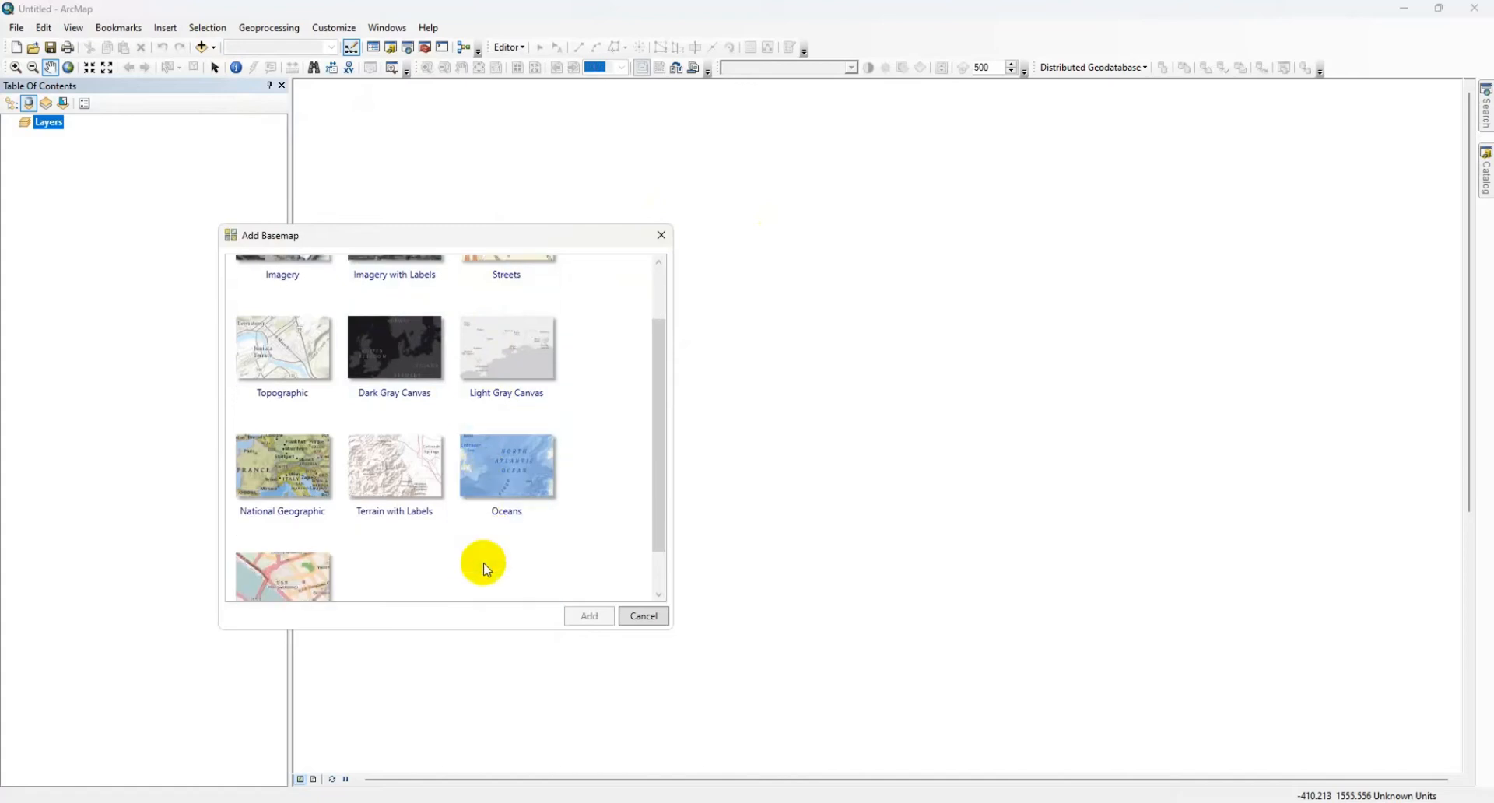
scroll(302, 544, up, 3)
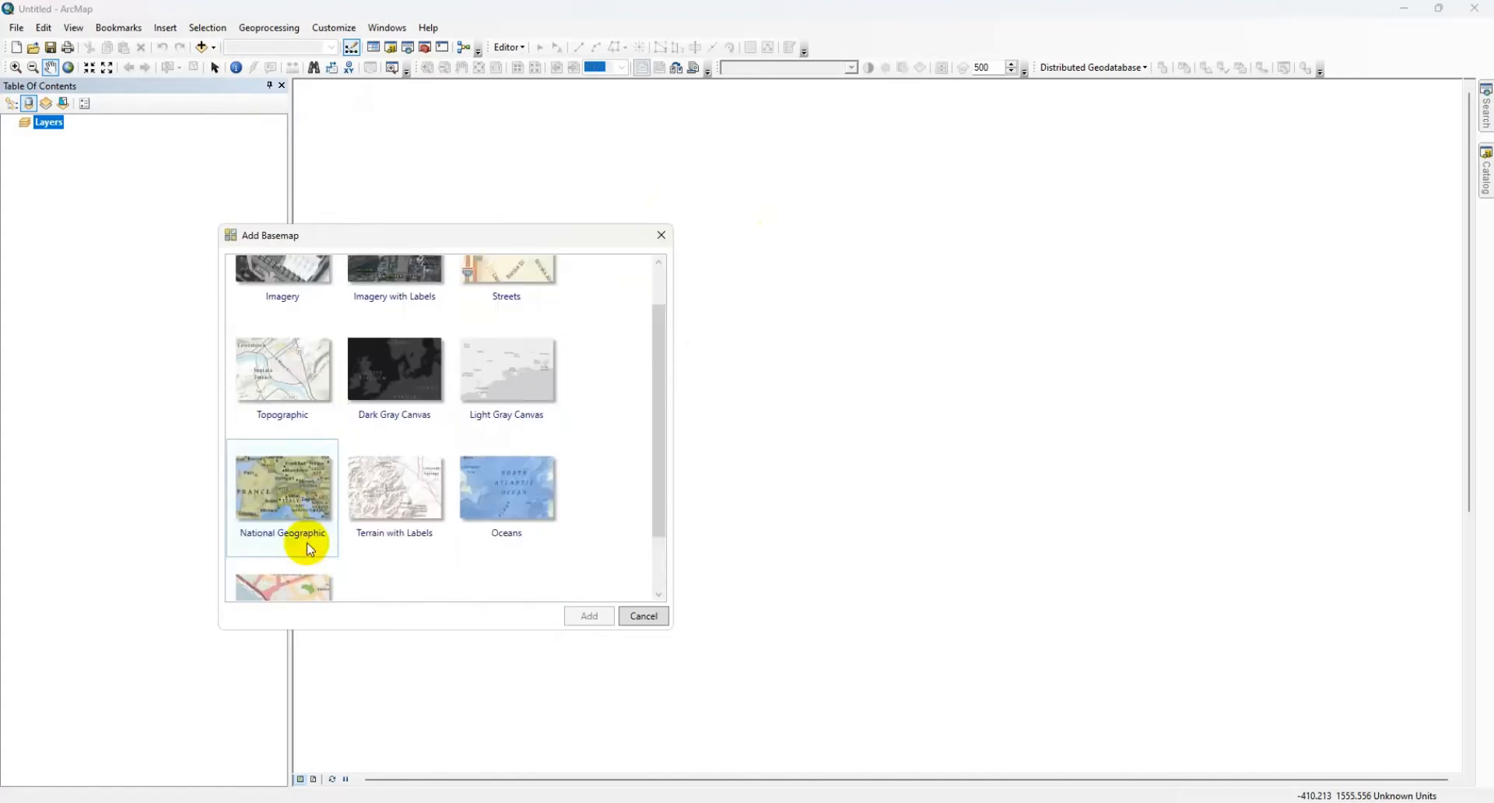
click(414, 356)
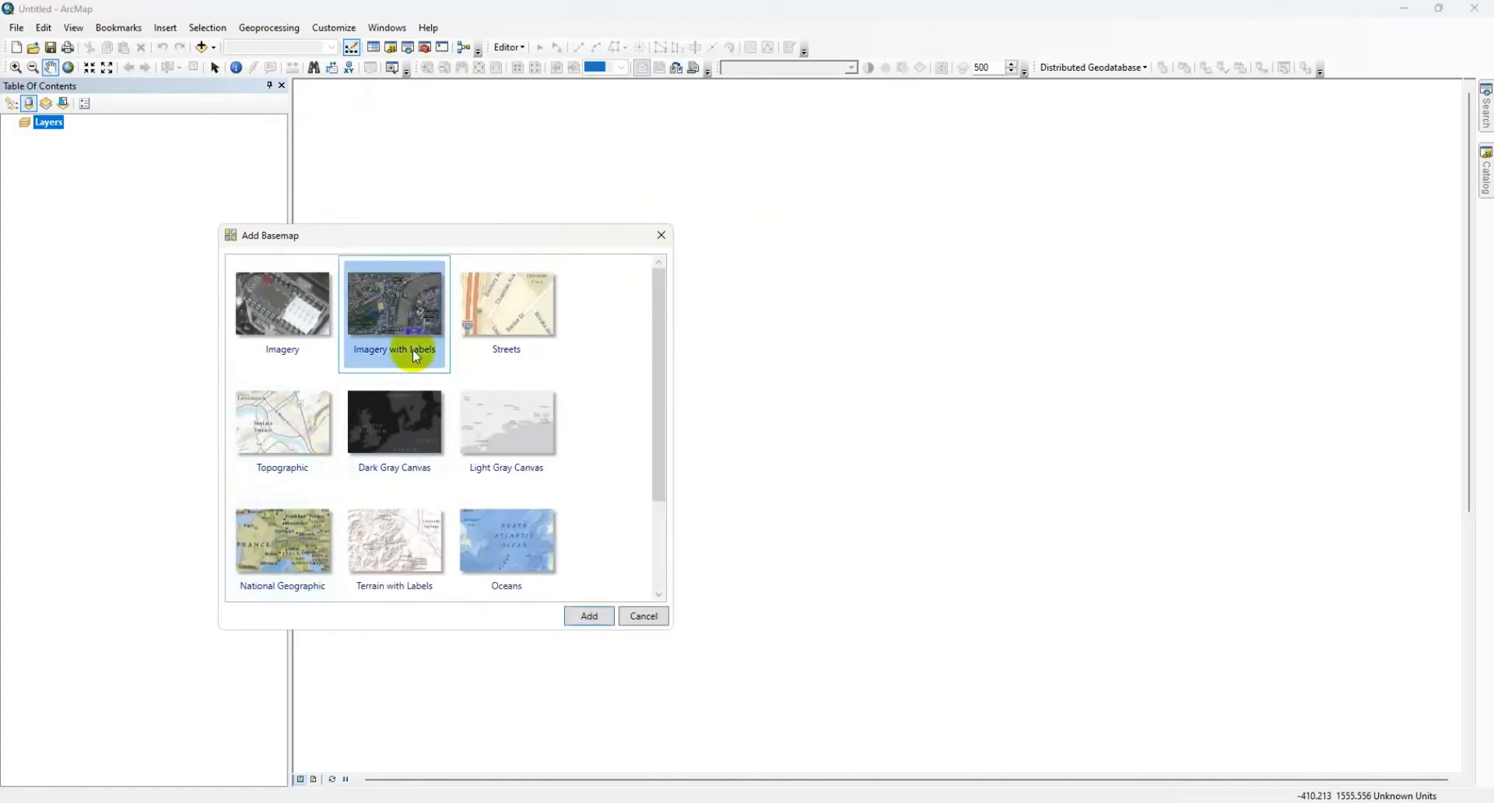
click(587, 619)
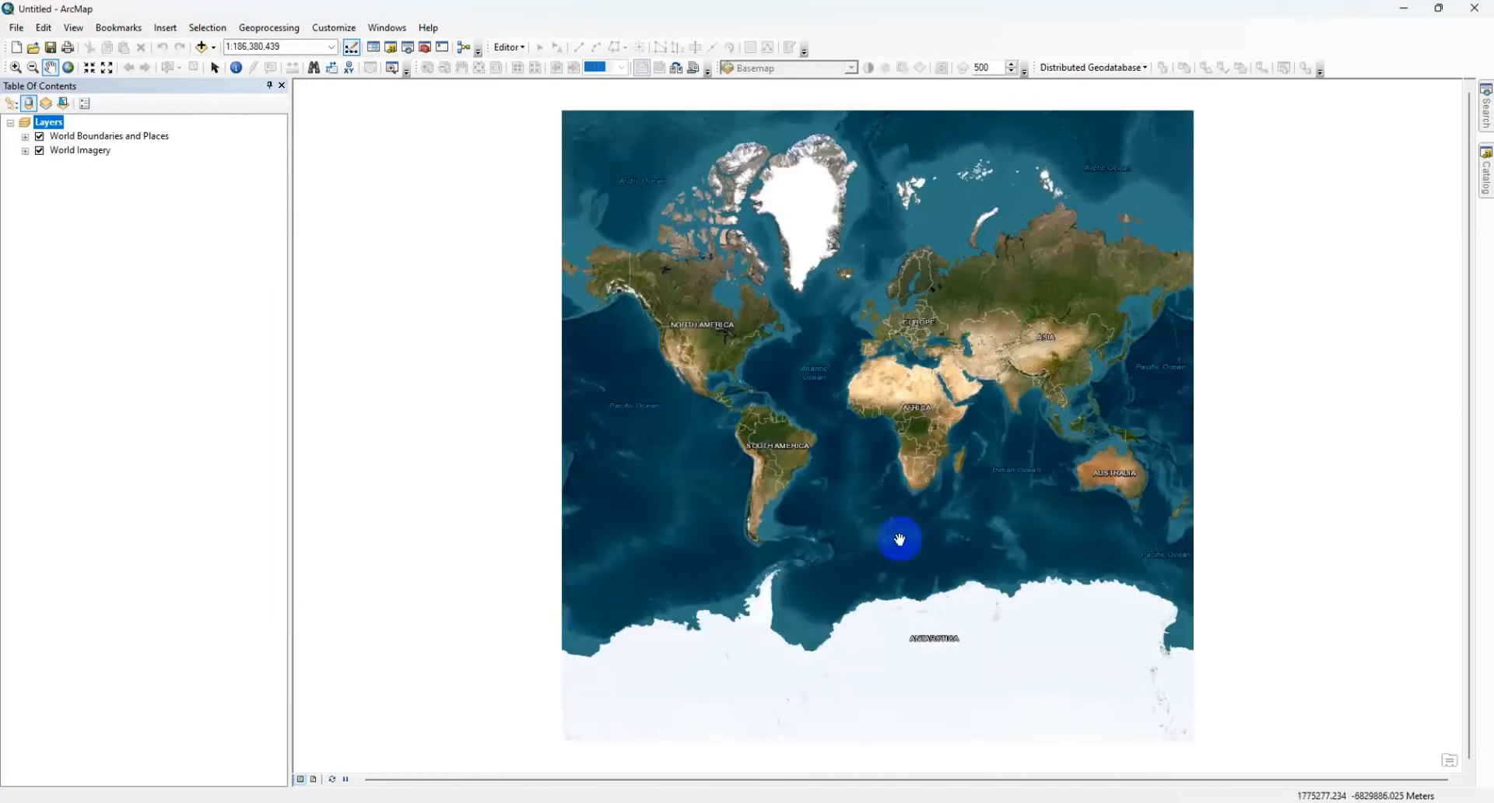
Step: Examine the satellite imagery of Yangon, Myanmar, from the world extent down to a scale of 1:24,000
scroll(1060, 393, up, 5)
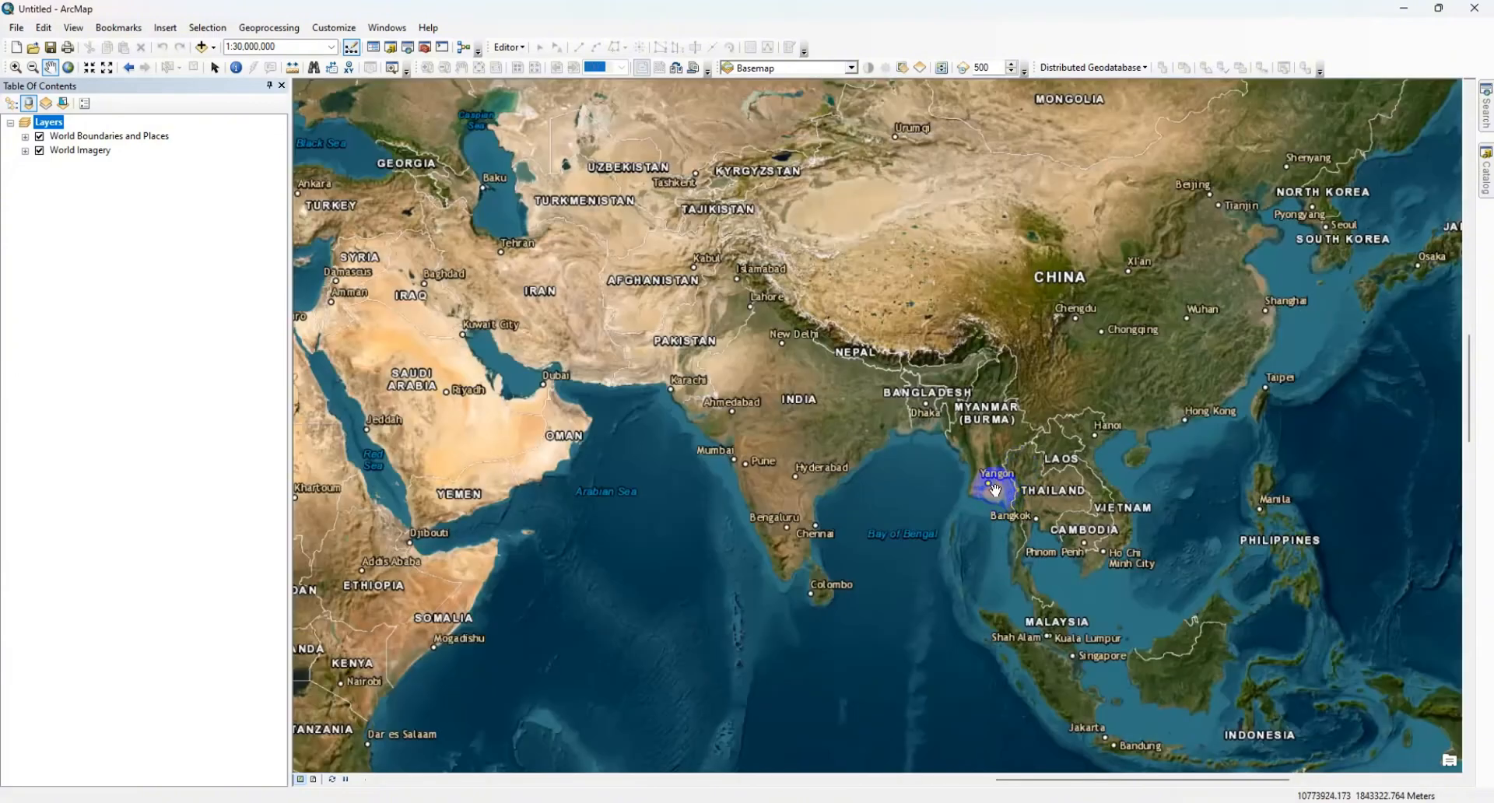
scroll(994, 486, up, 10)
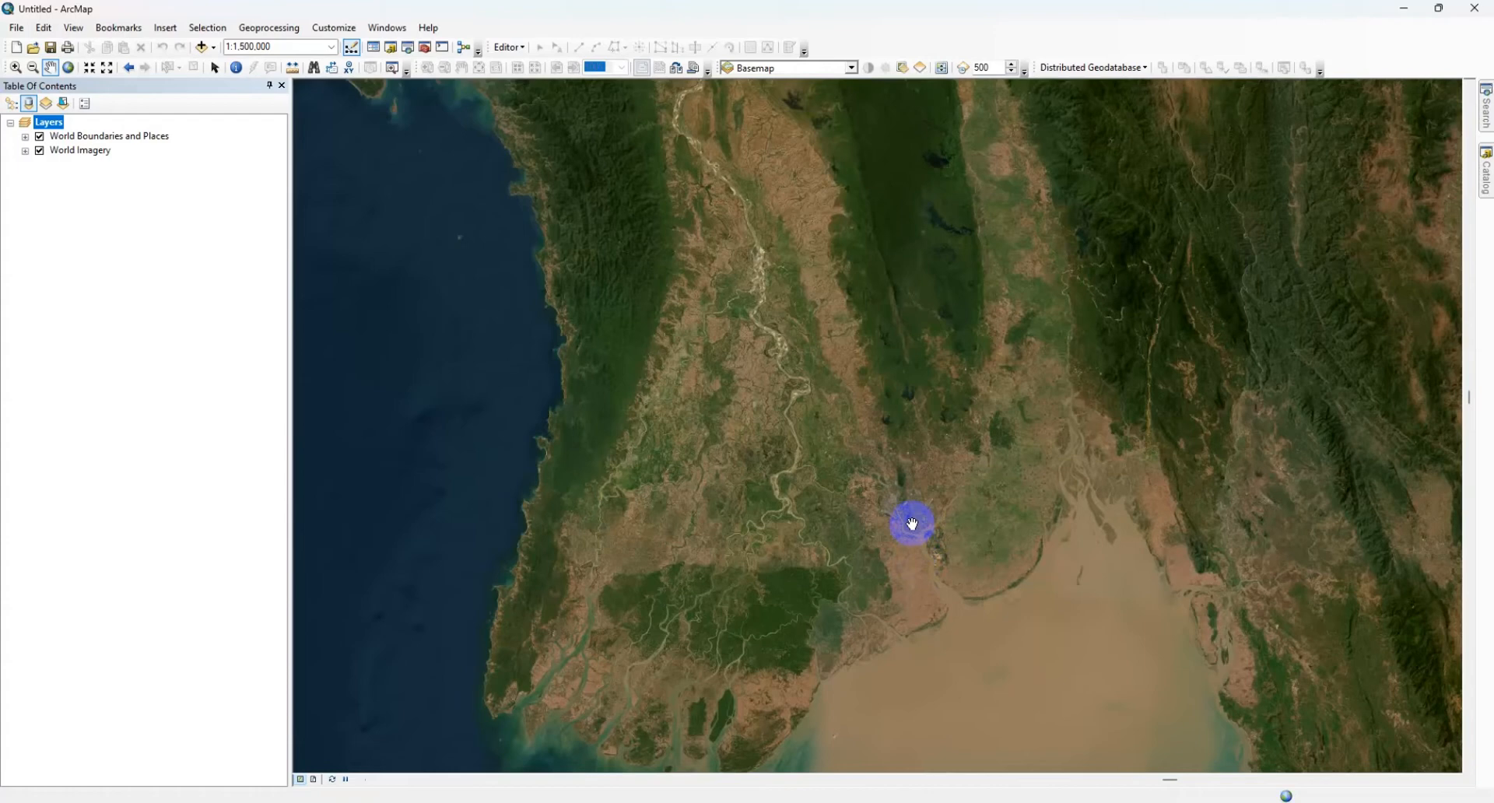
scroll(912, 523, up, 10)
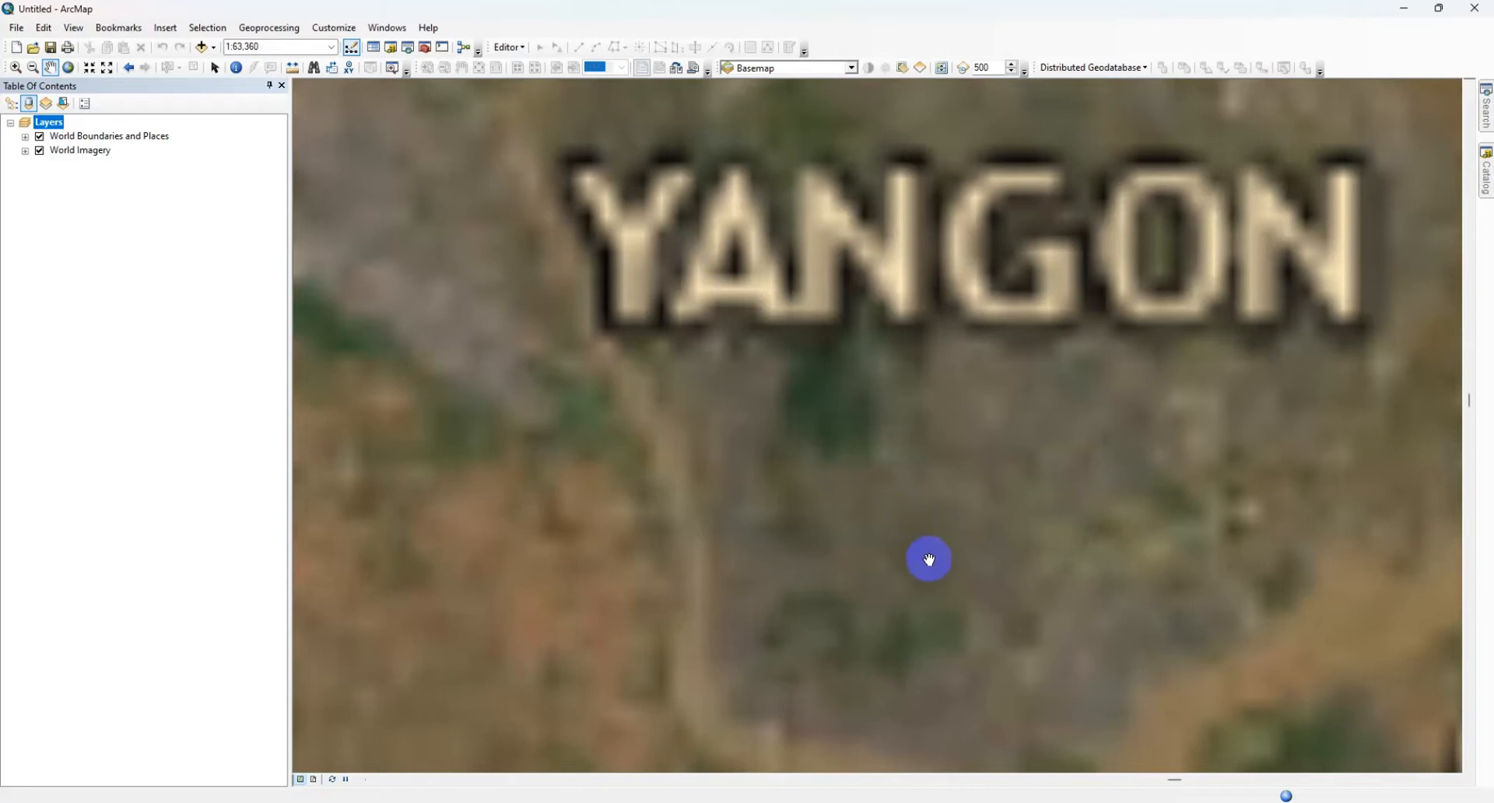
click(929, 559)
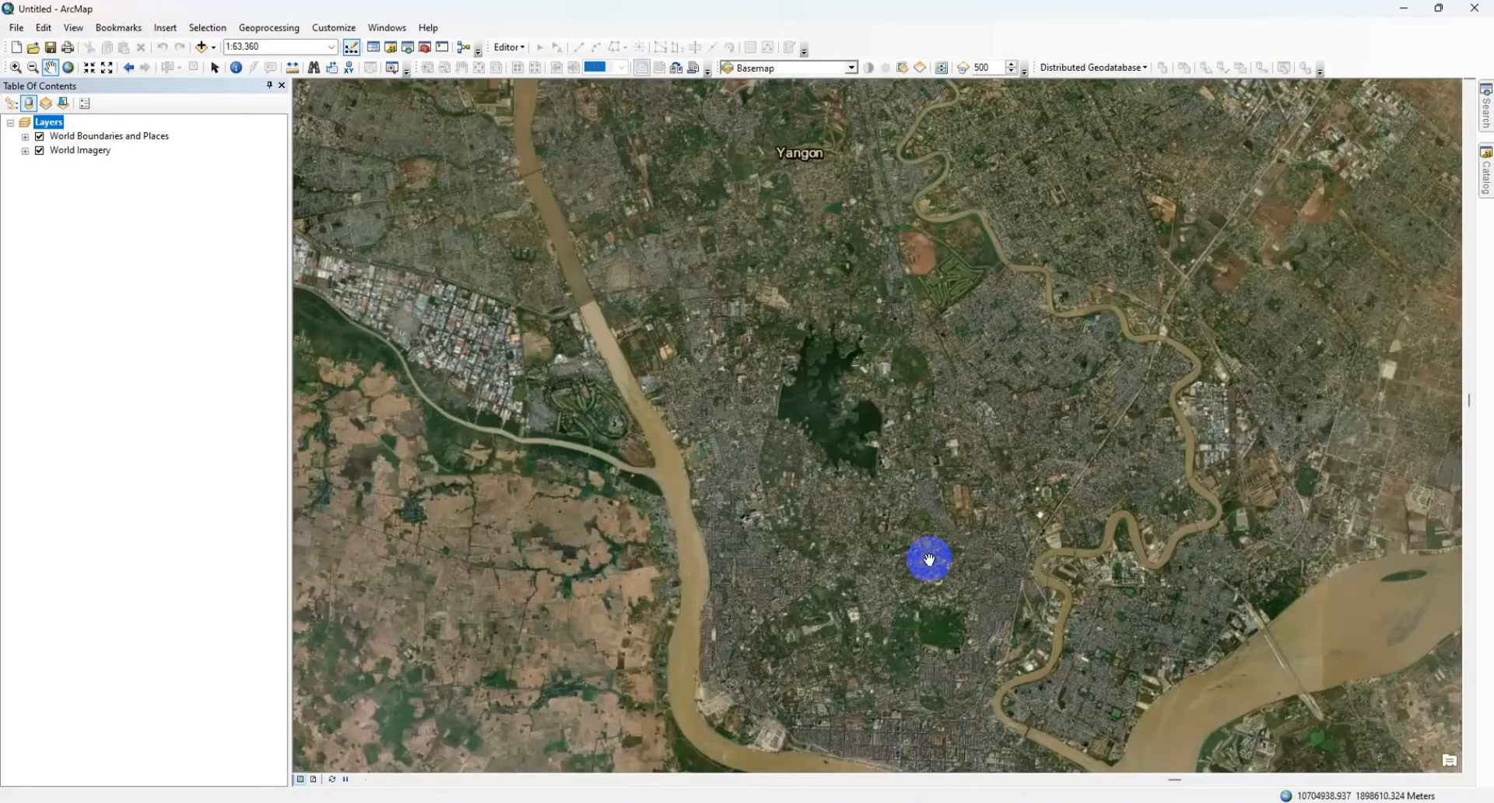
drag(924, 630, 854, 493)
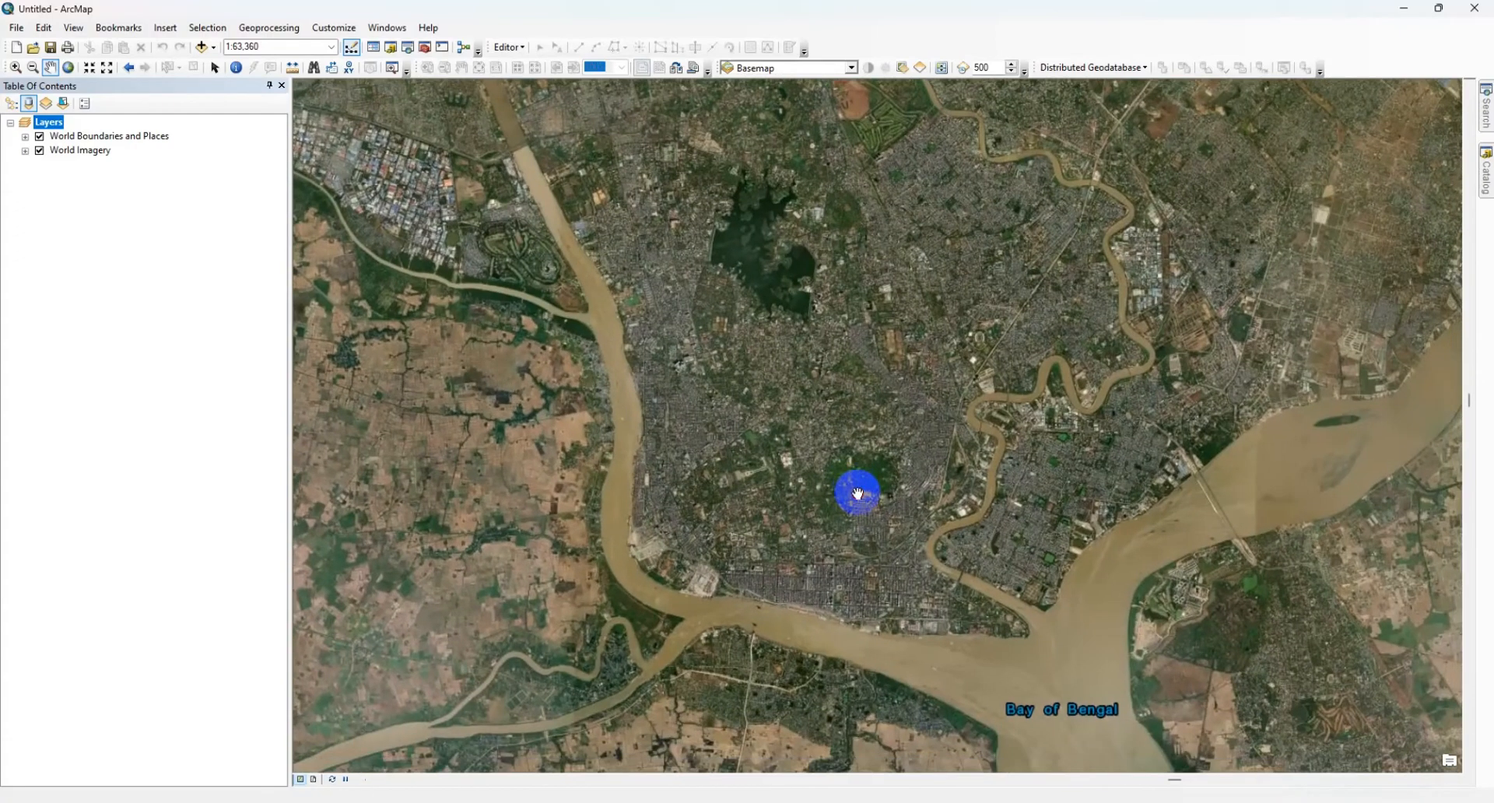
scroll(805, 538, down, 3)
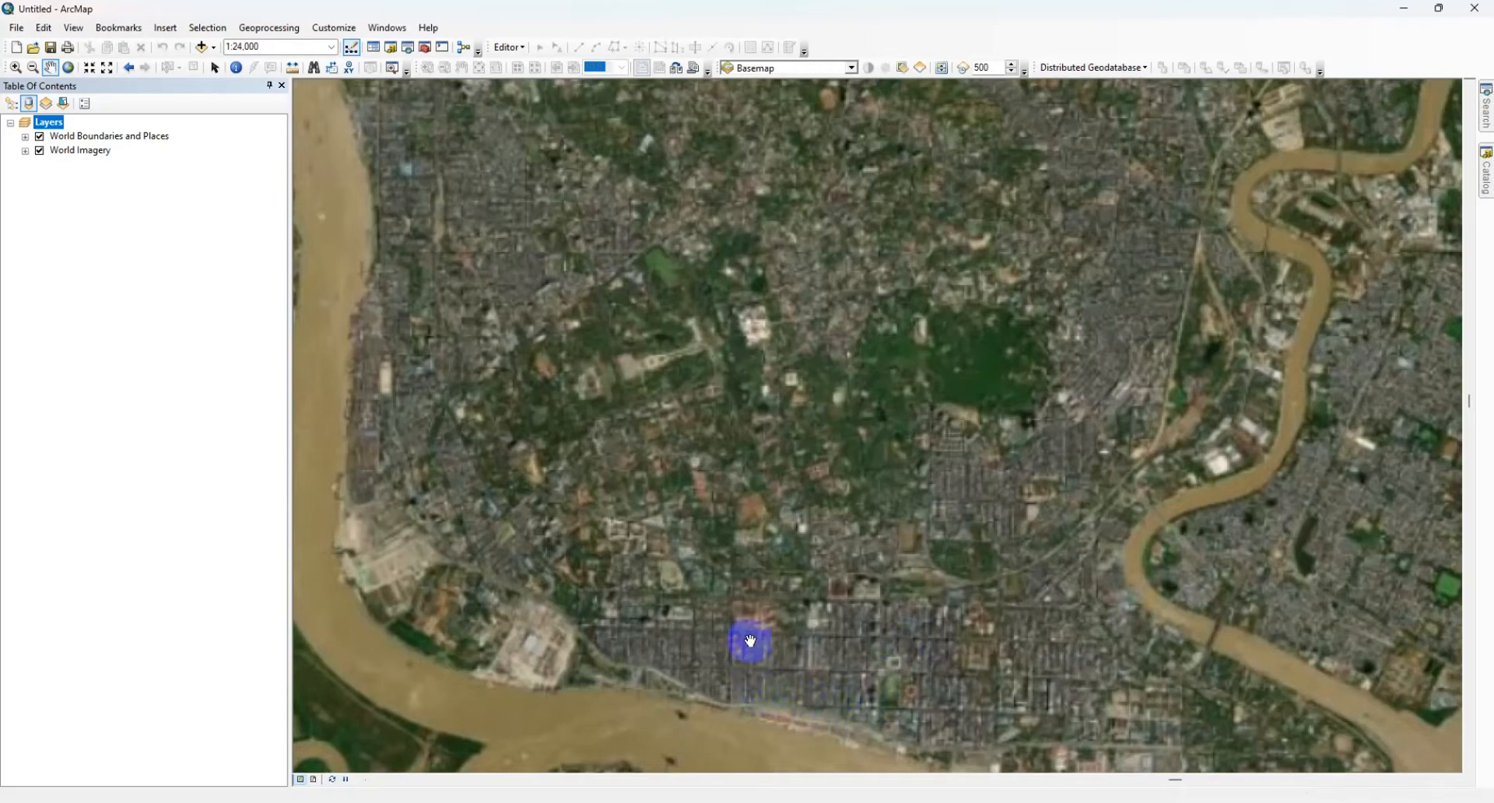
scroll(801, 308, down, 2)
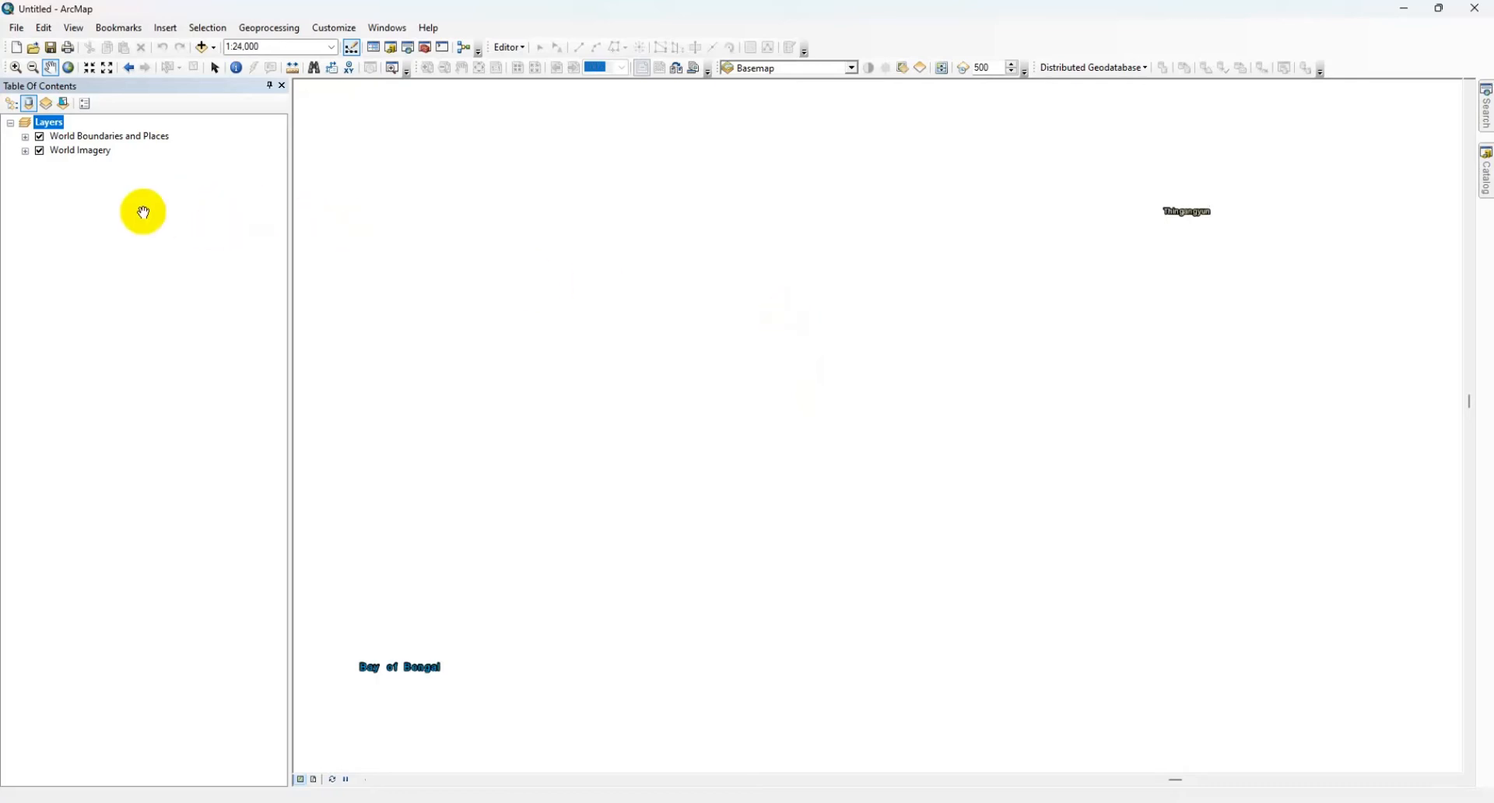
click(407, 280)
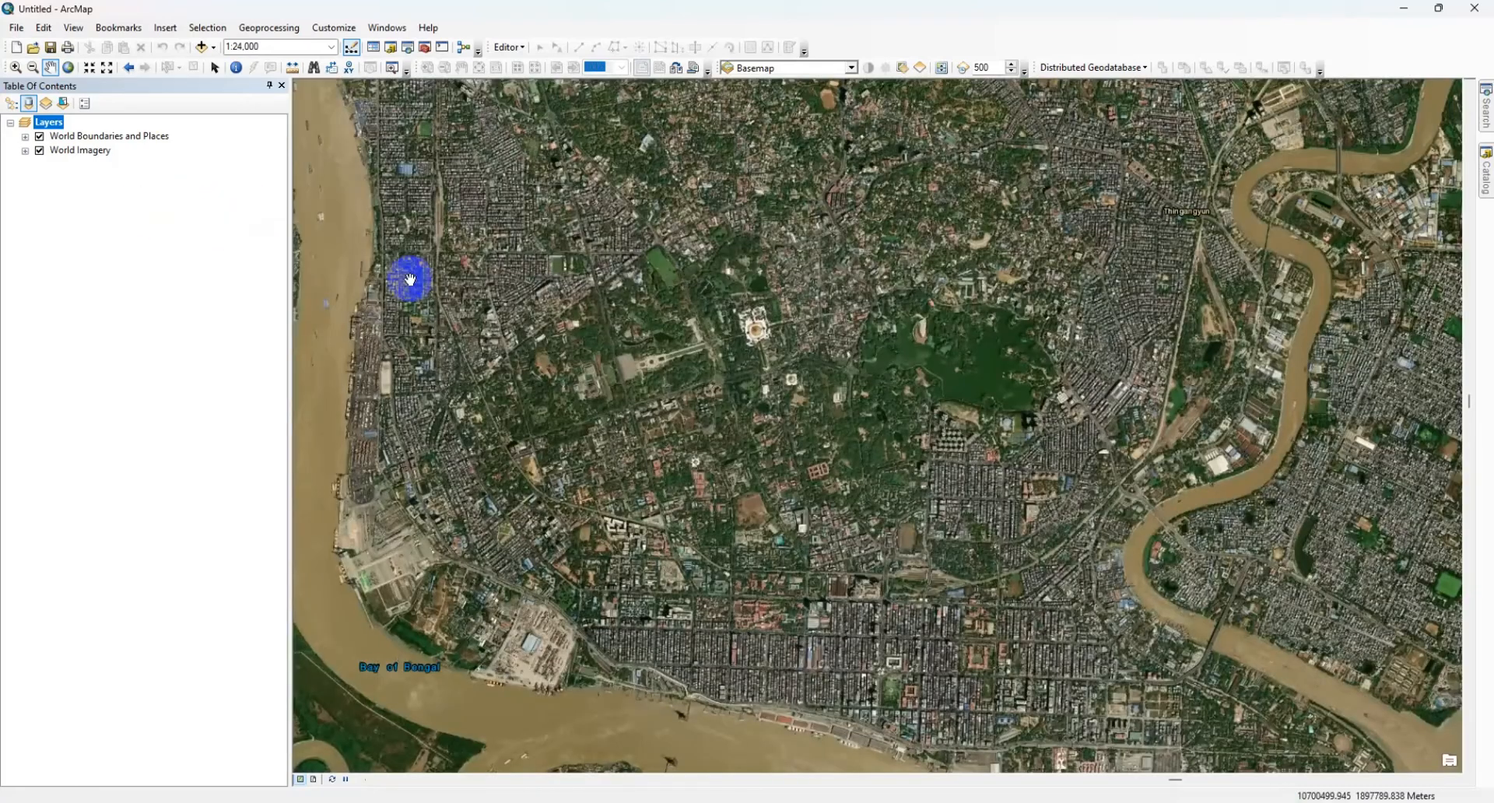
Step: Inspect the large golden pagoda north of Yangon's downtown grid closely with the Zoom In tool
click(16, 67)
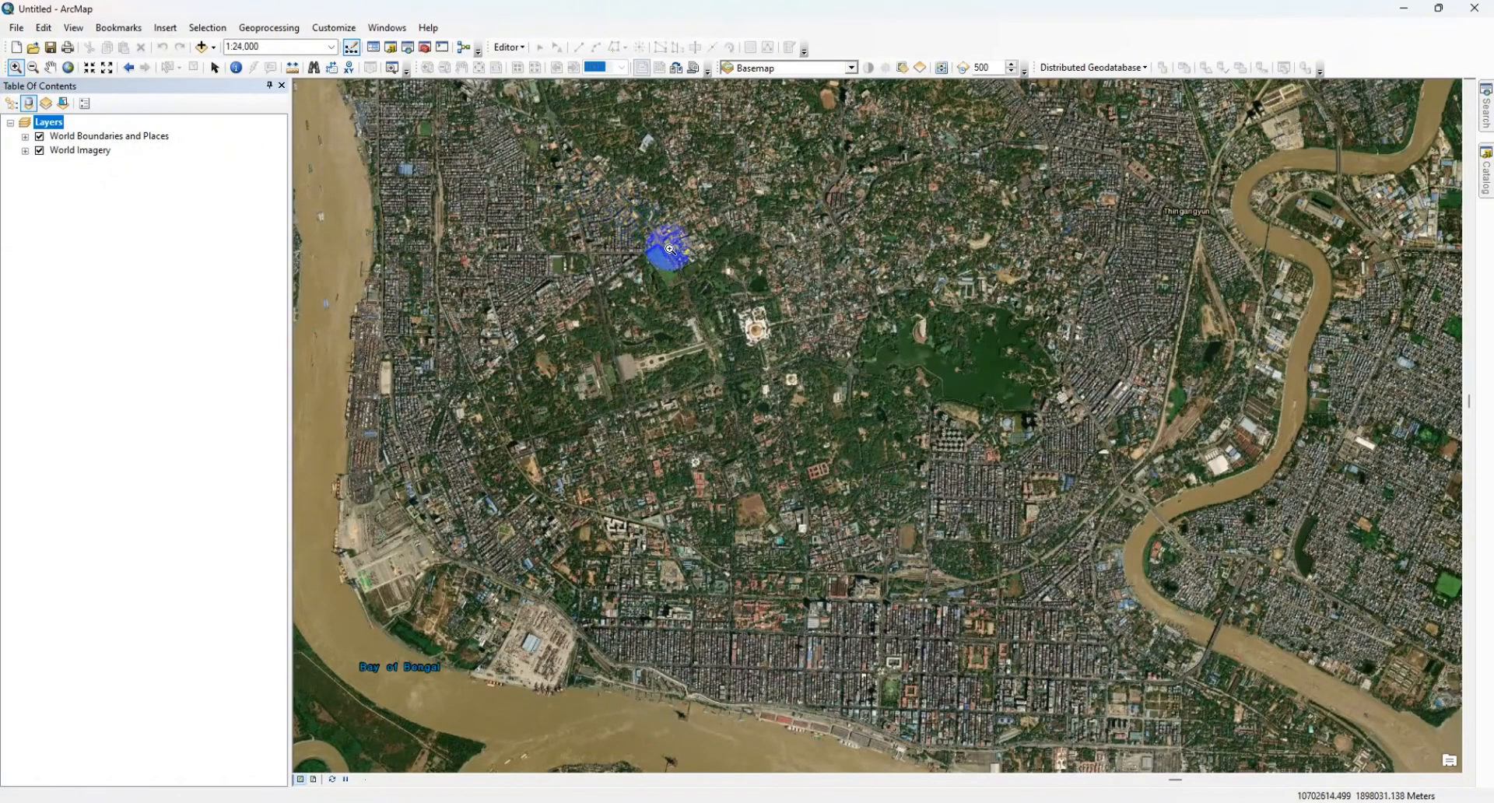
drag(739, 331, 829, 404)
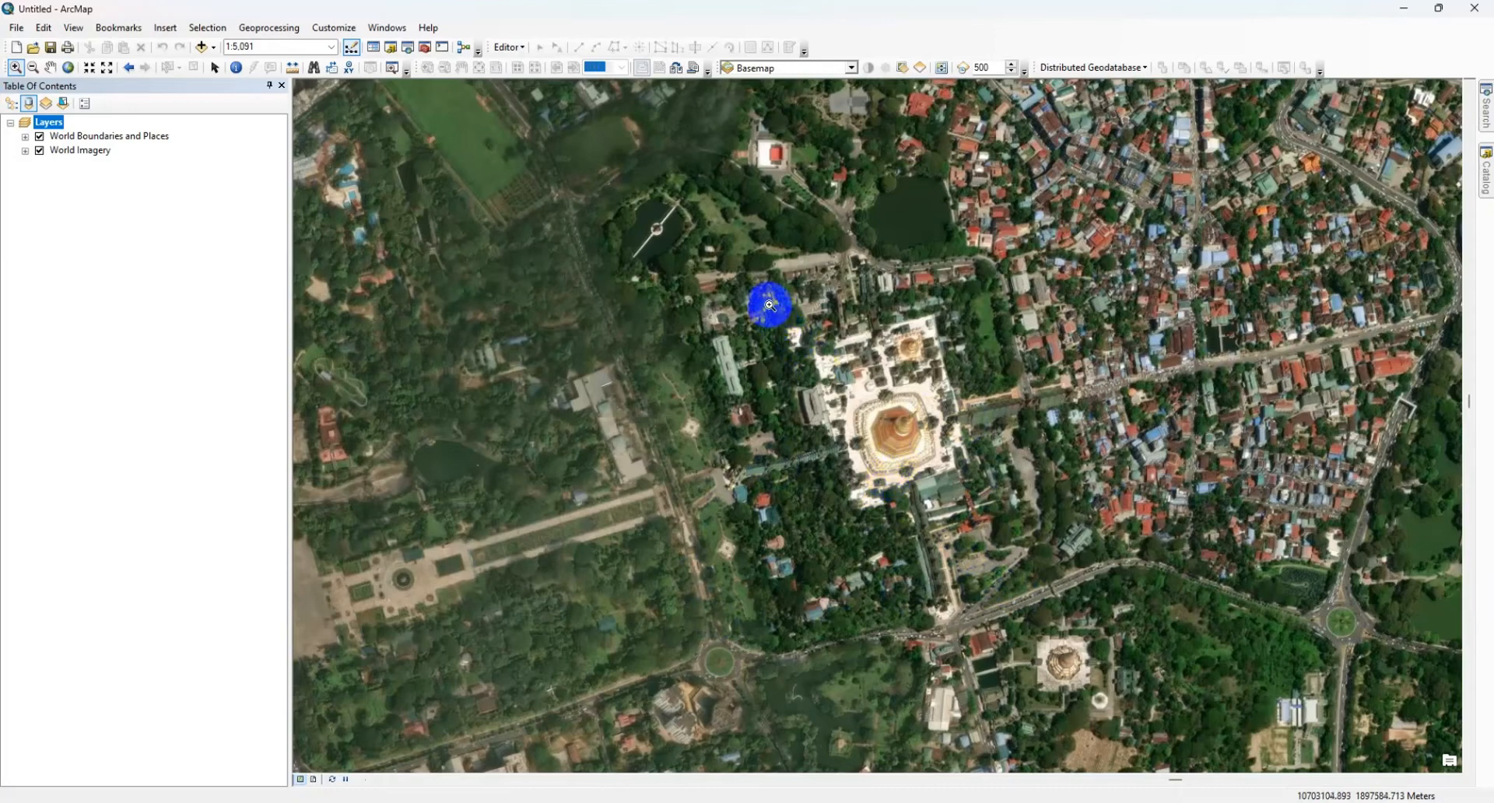
drag(776, 305, 1009, 570)
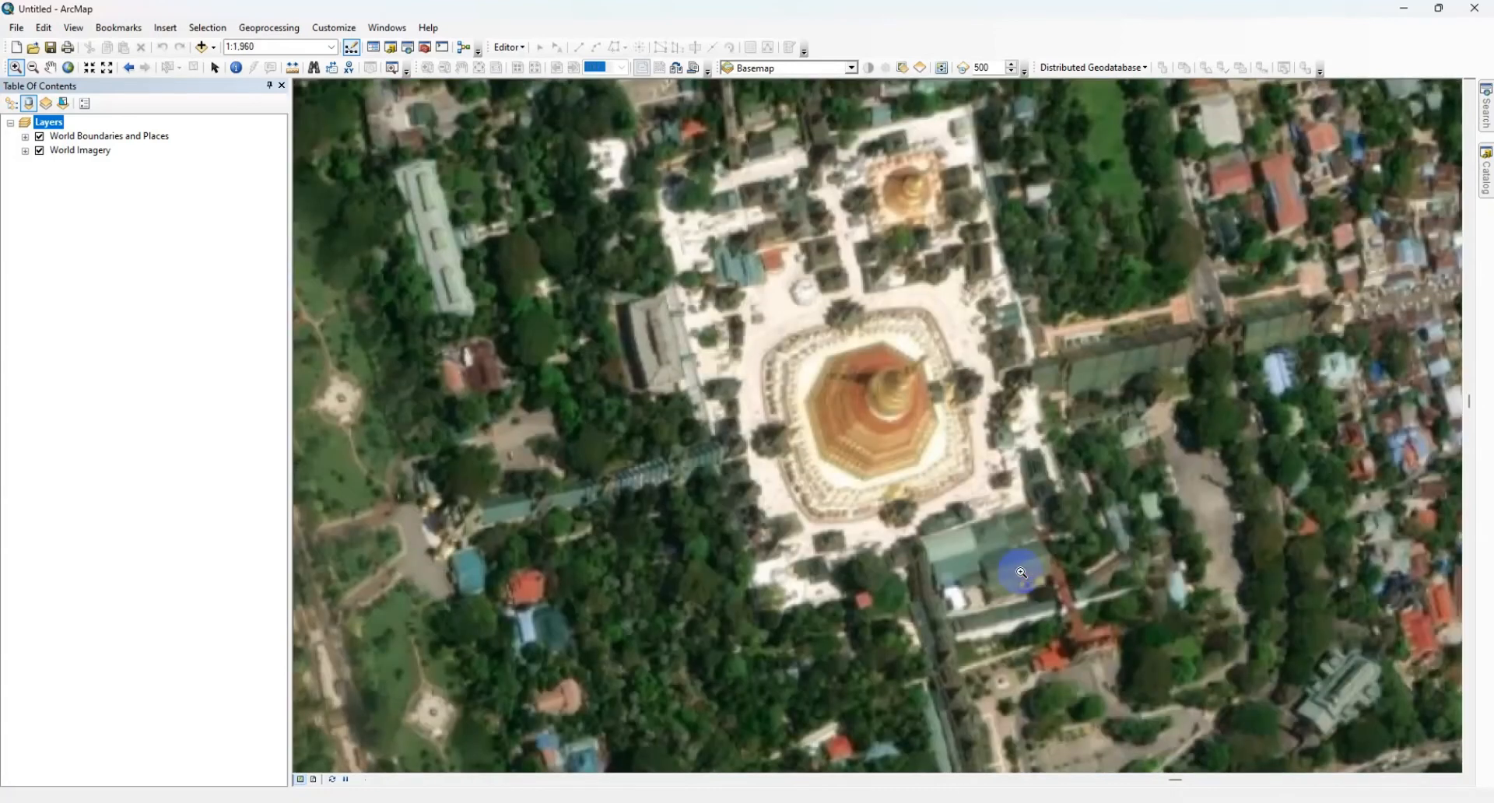
click(1097, 310)
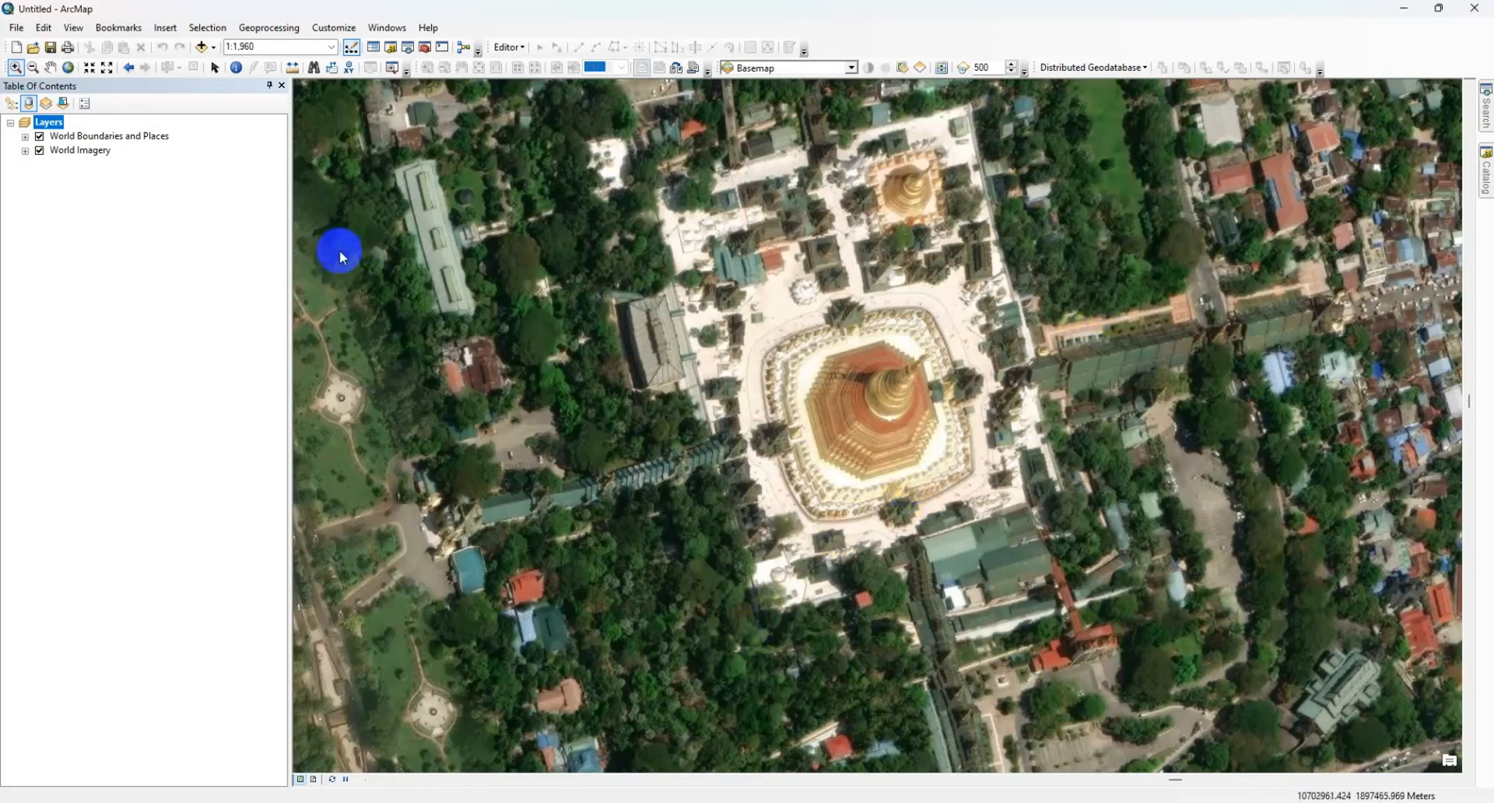
Step: Launch ArcGlobe 10.8 from the installed ArcGIS programs
click(20, 802)
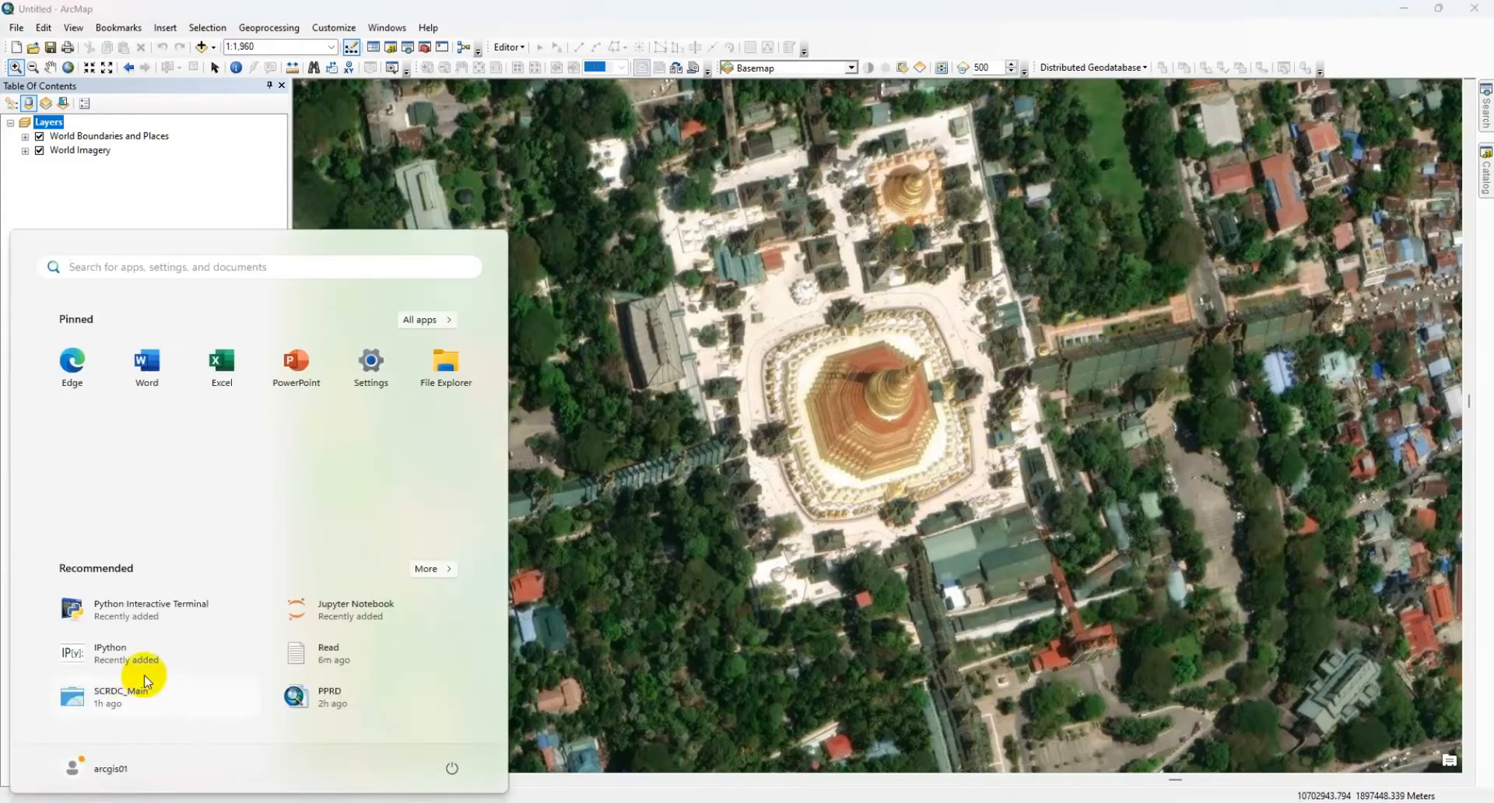
click(420, 323)
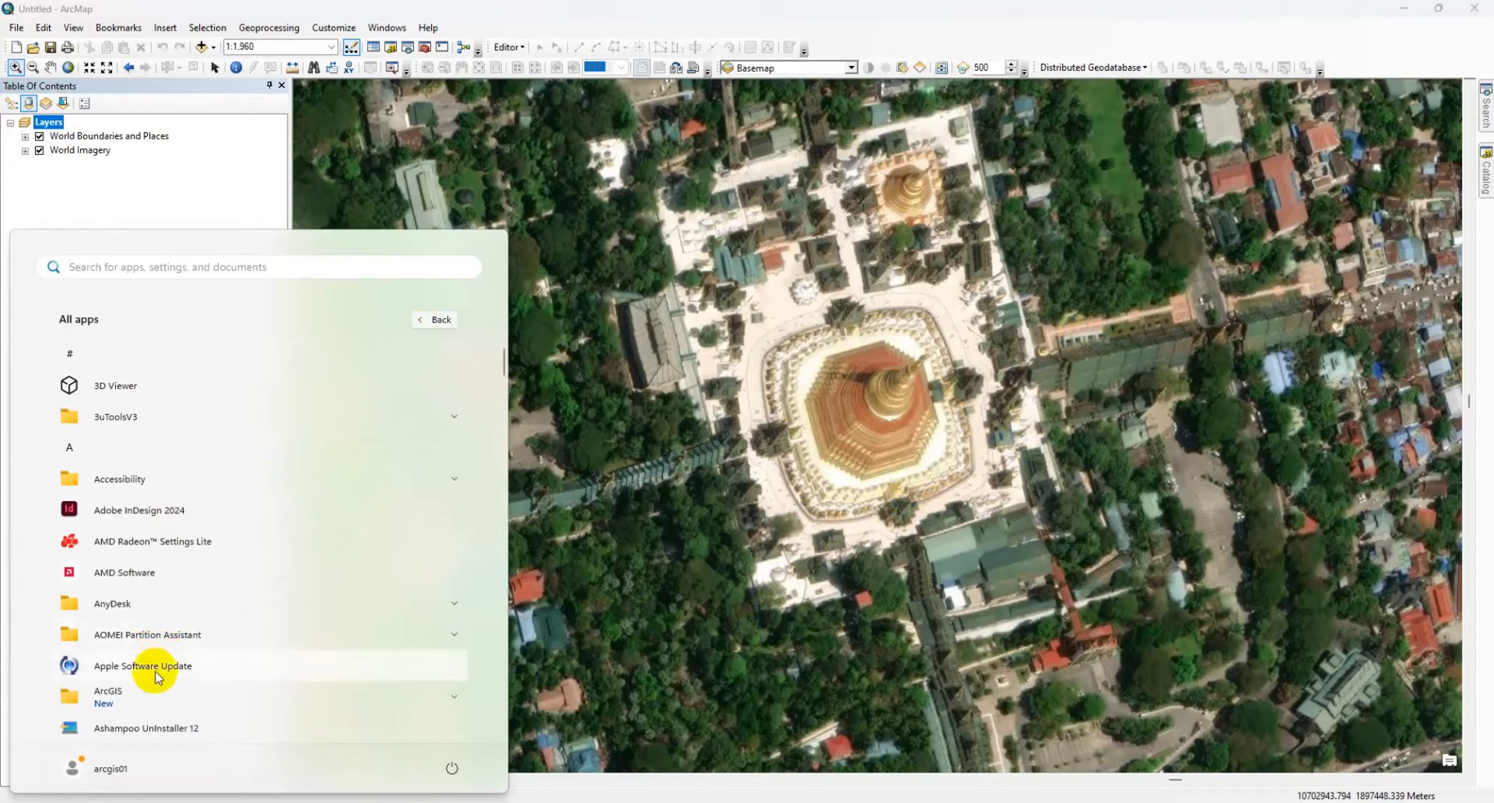
click(148, 694)
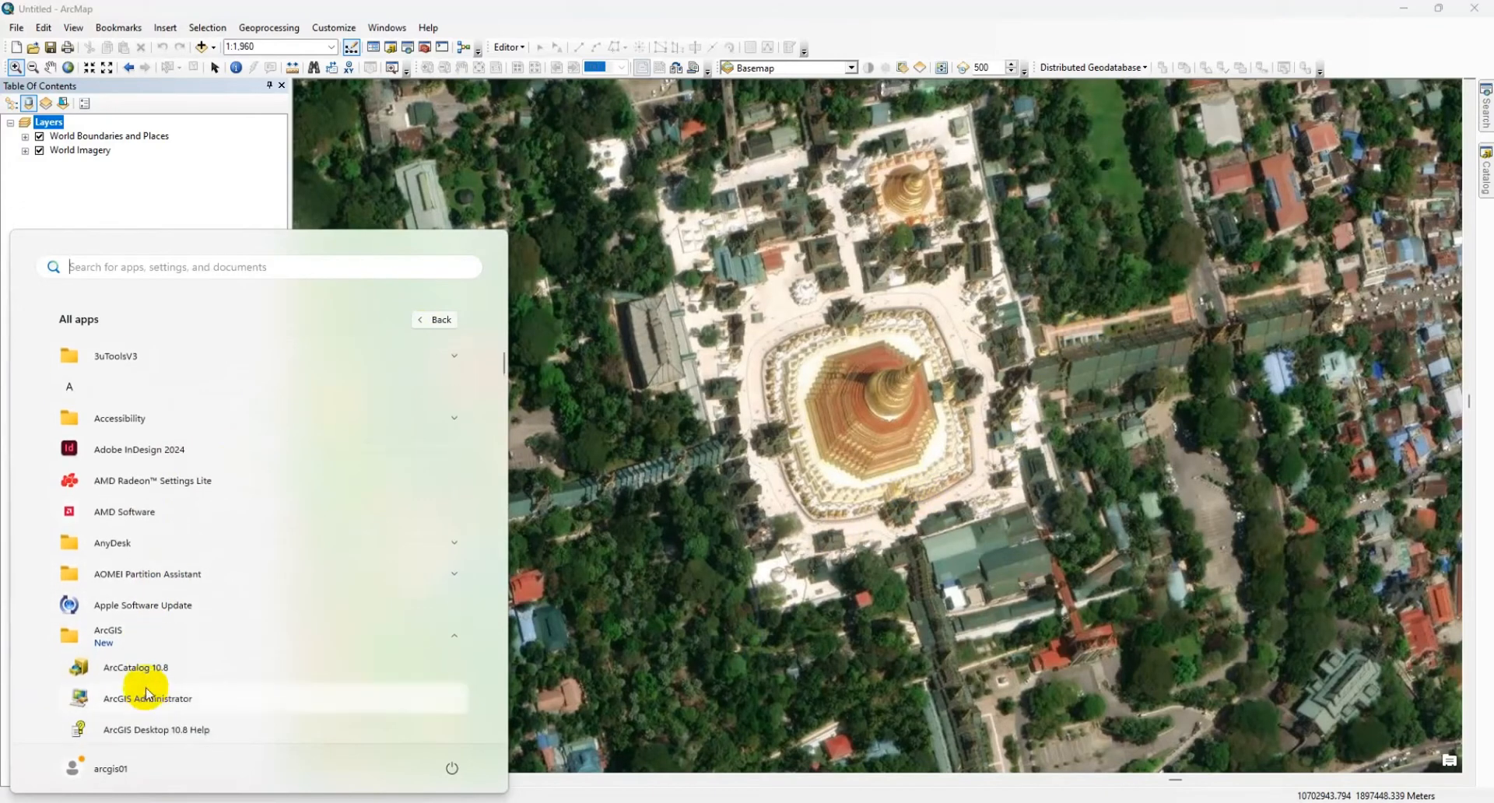
scroll(148, 671, down, 1)
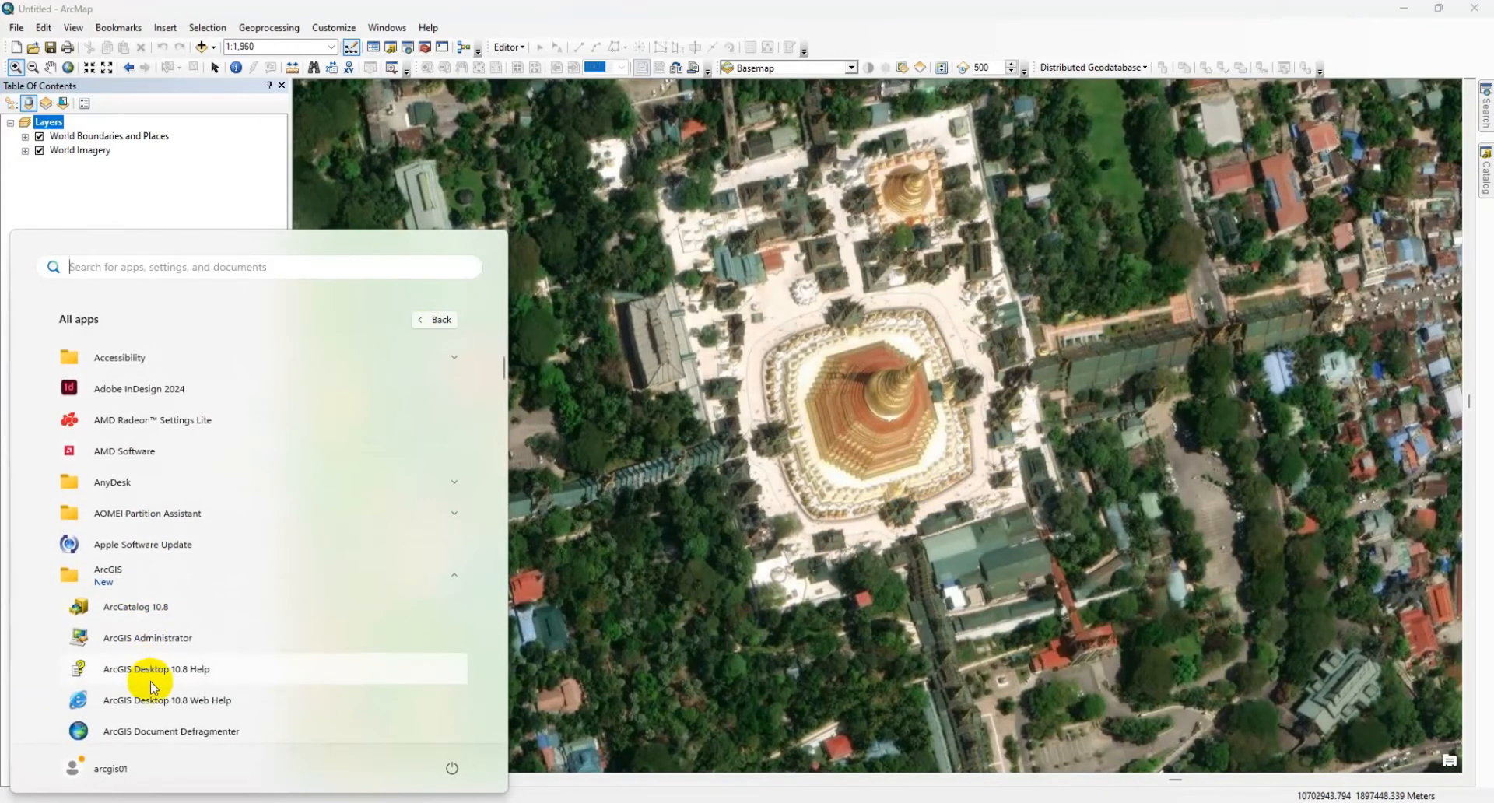
scroll(151, 680, down, 3)
scroll(176, 683, down, 5)
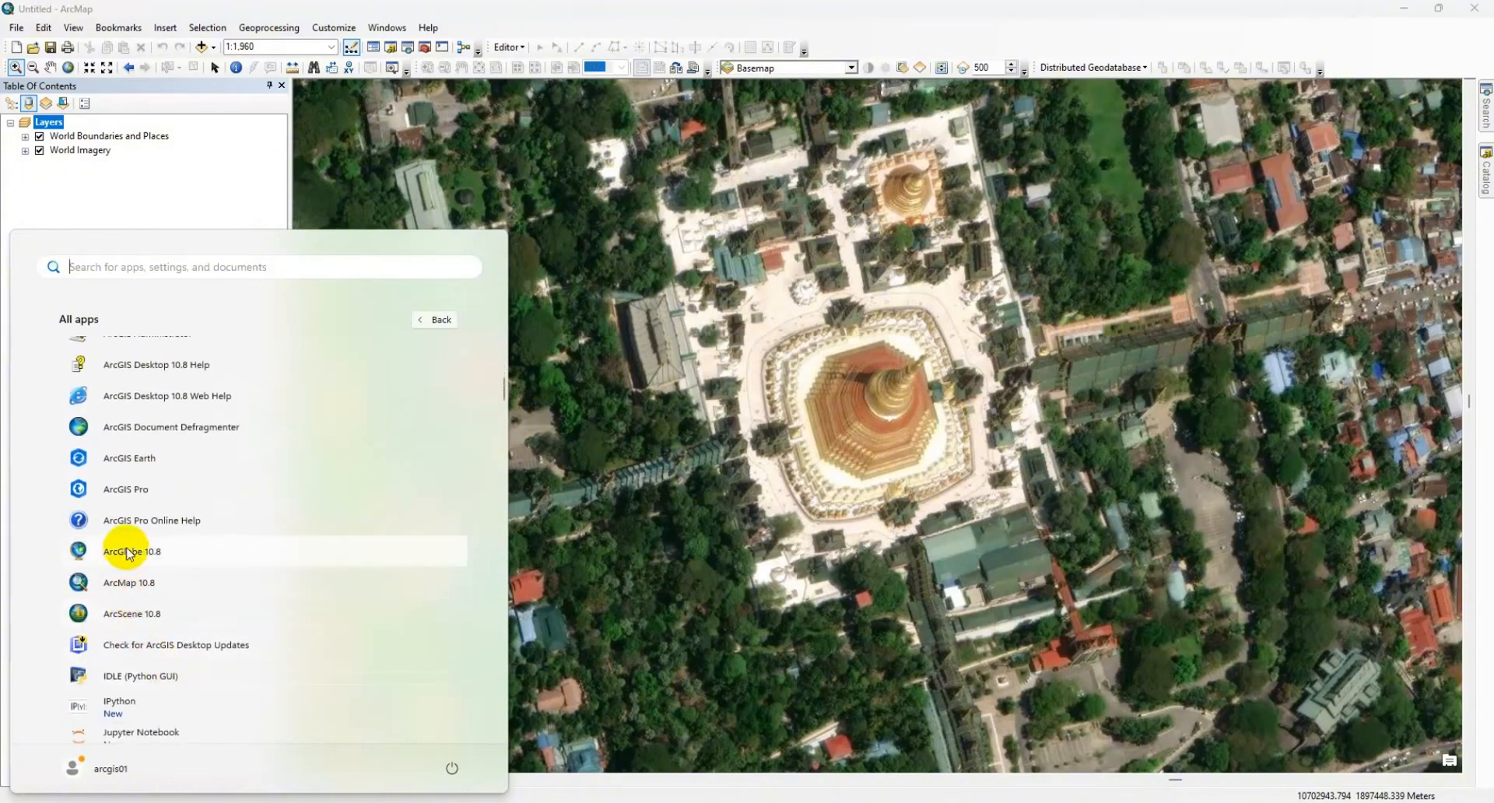
click(131, 554)
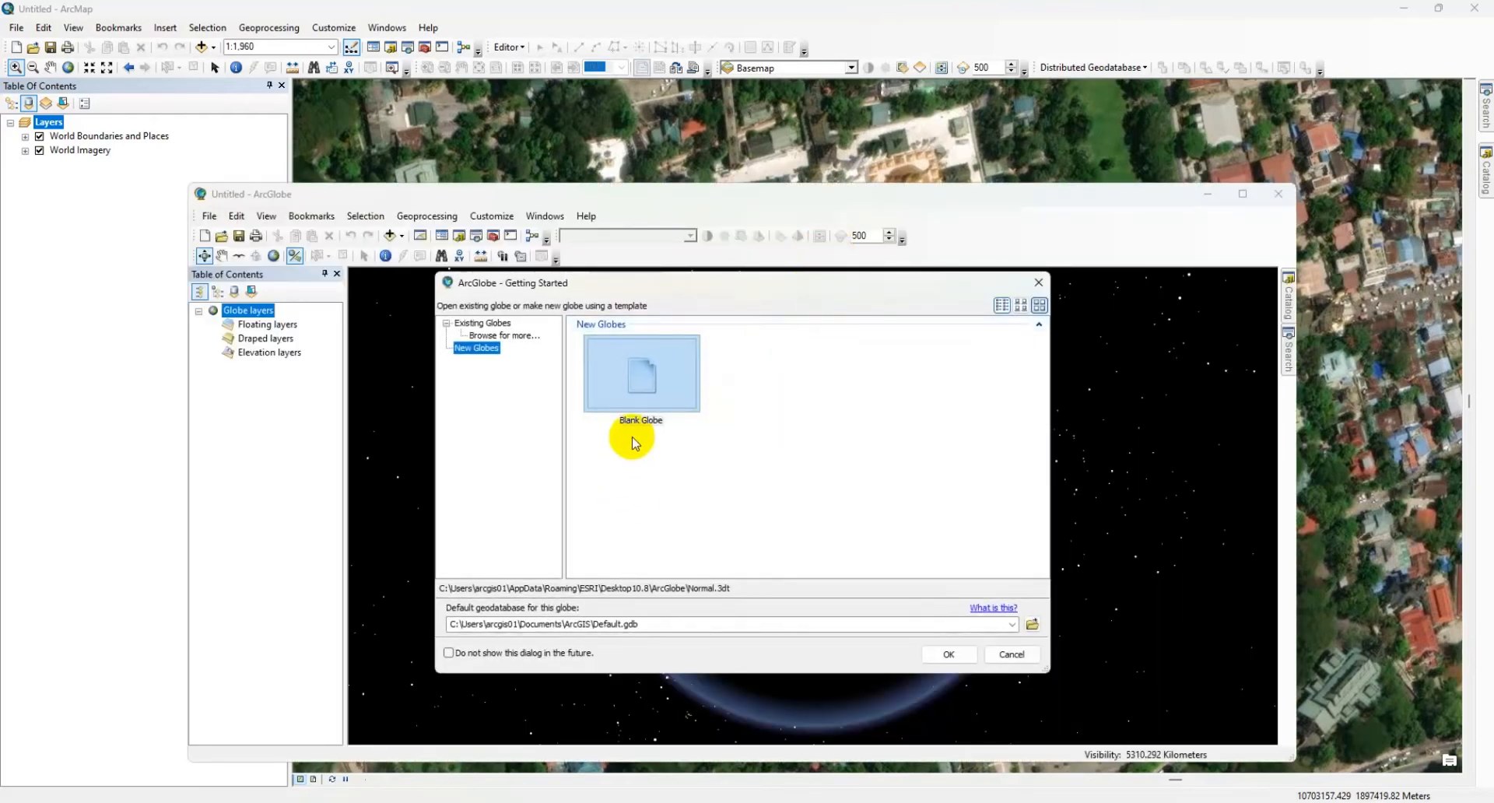
Step: Start a Blank Globe with the default geodatabase, minimize ArcMap and maximize the ArcGlobe window
click(947, 654)
click(1406, 9)
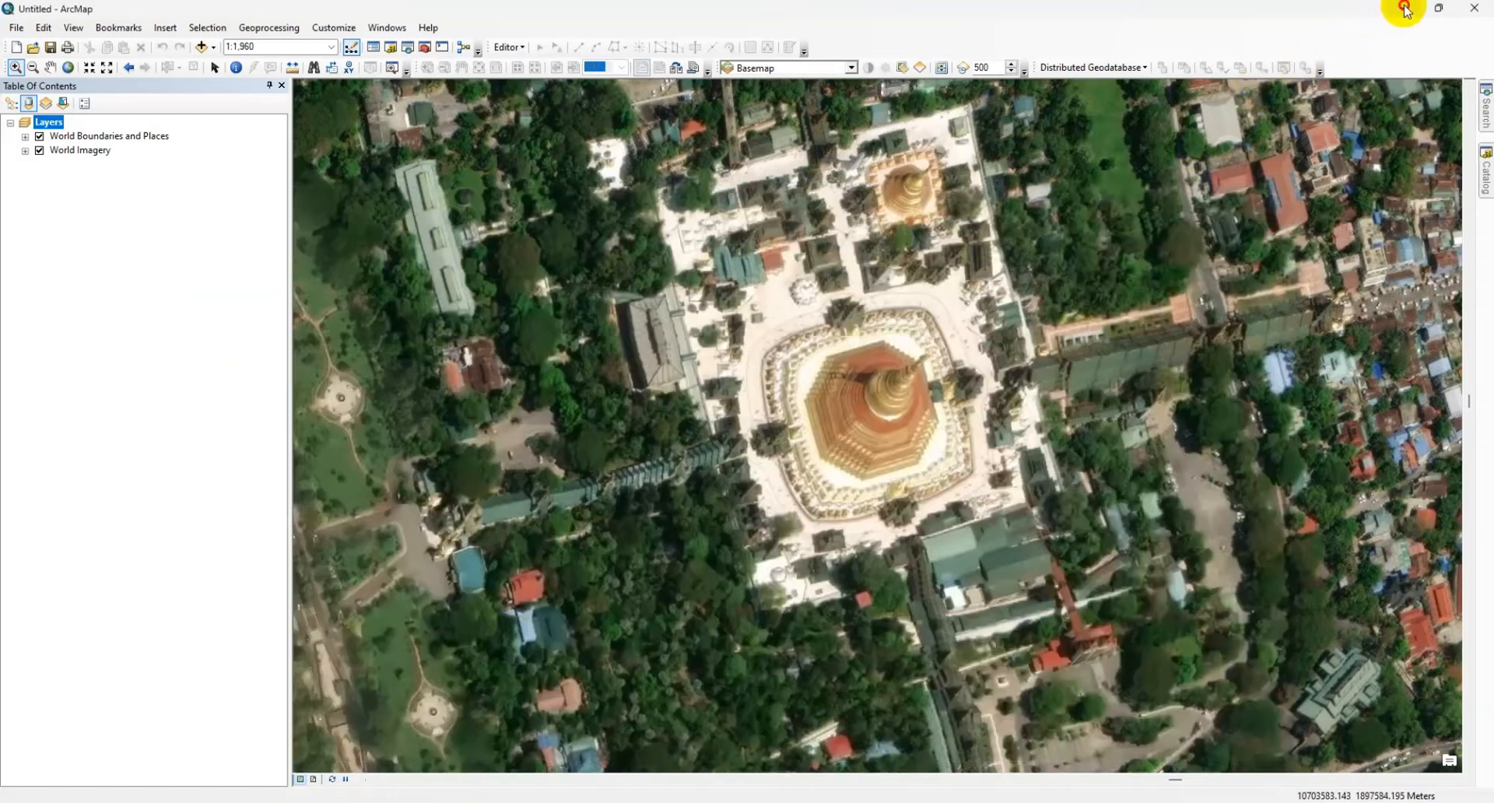
click(1405, 9)
double_click(1198, 196)
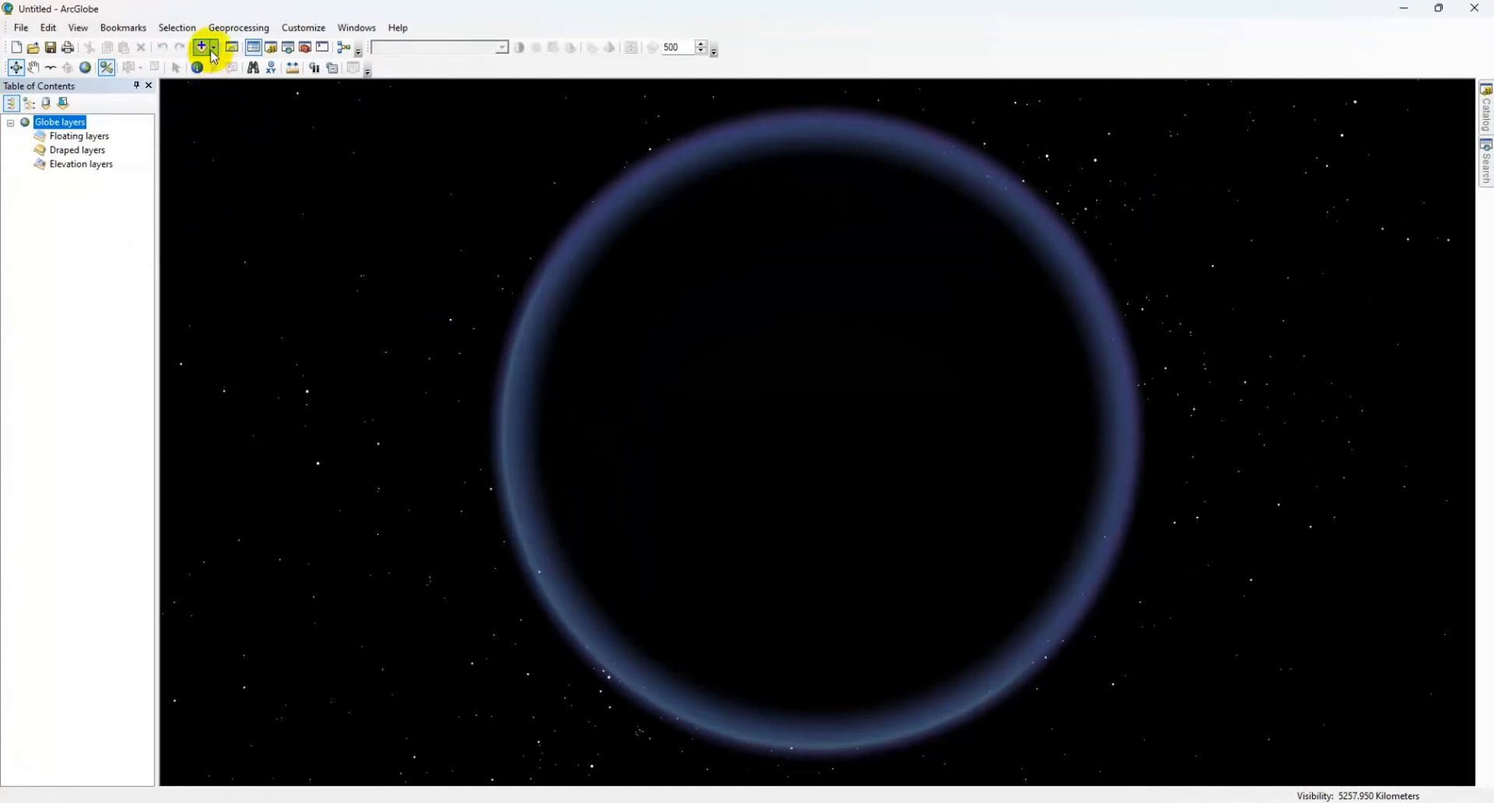
Step: Add the Imagery with Labels basemap to the globe
click(214, 57)
click(231, 88)
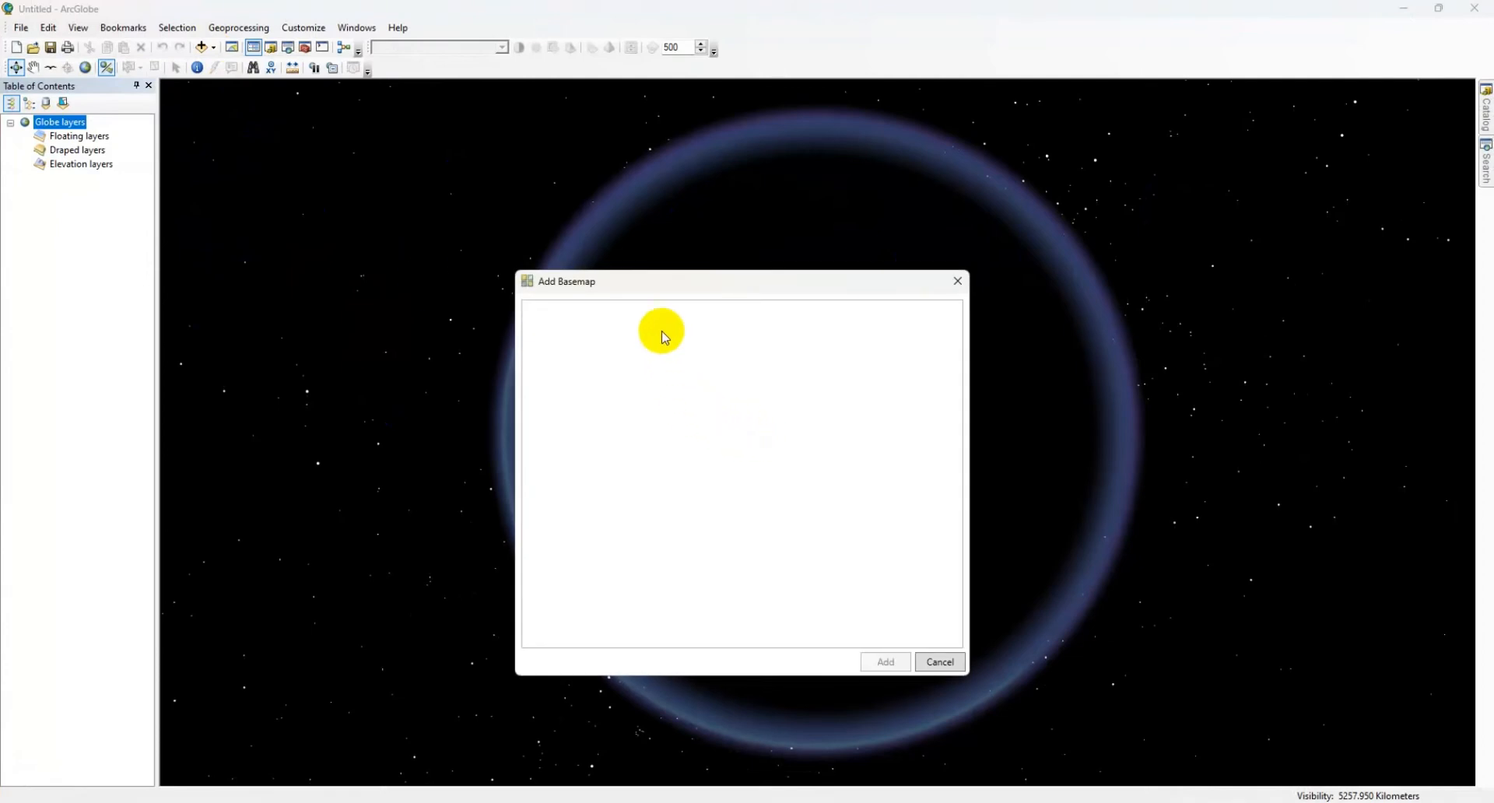
click(688, 350)
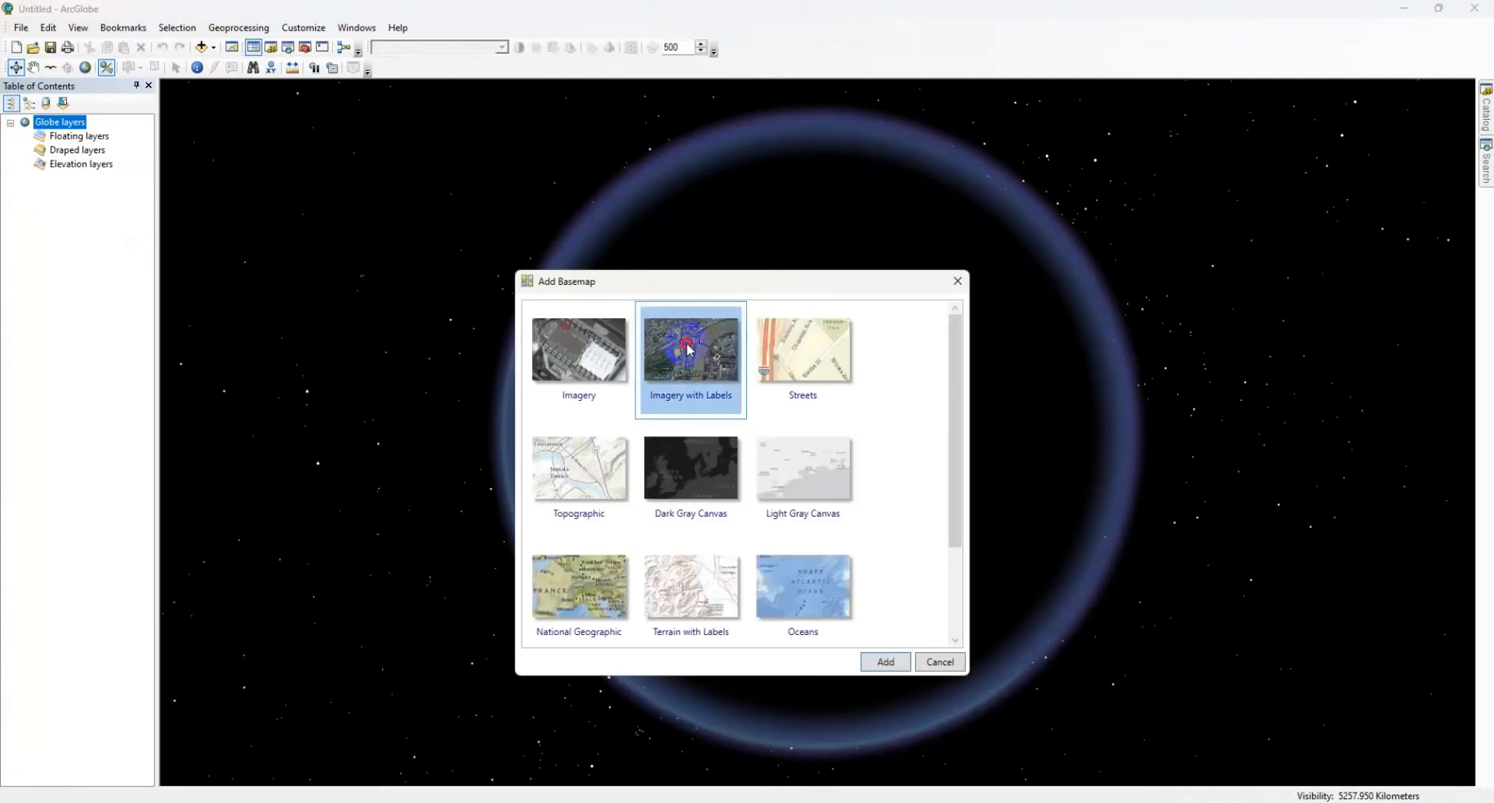
click(879, 660)
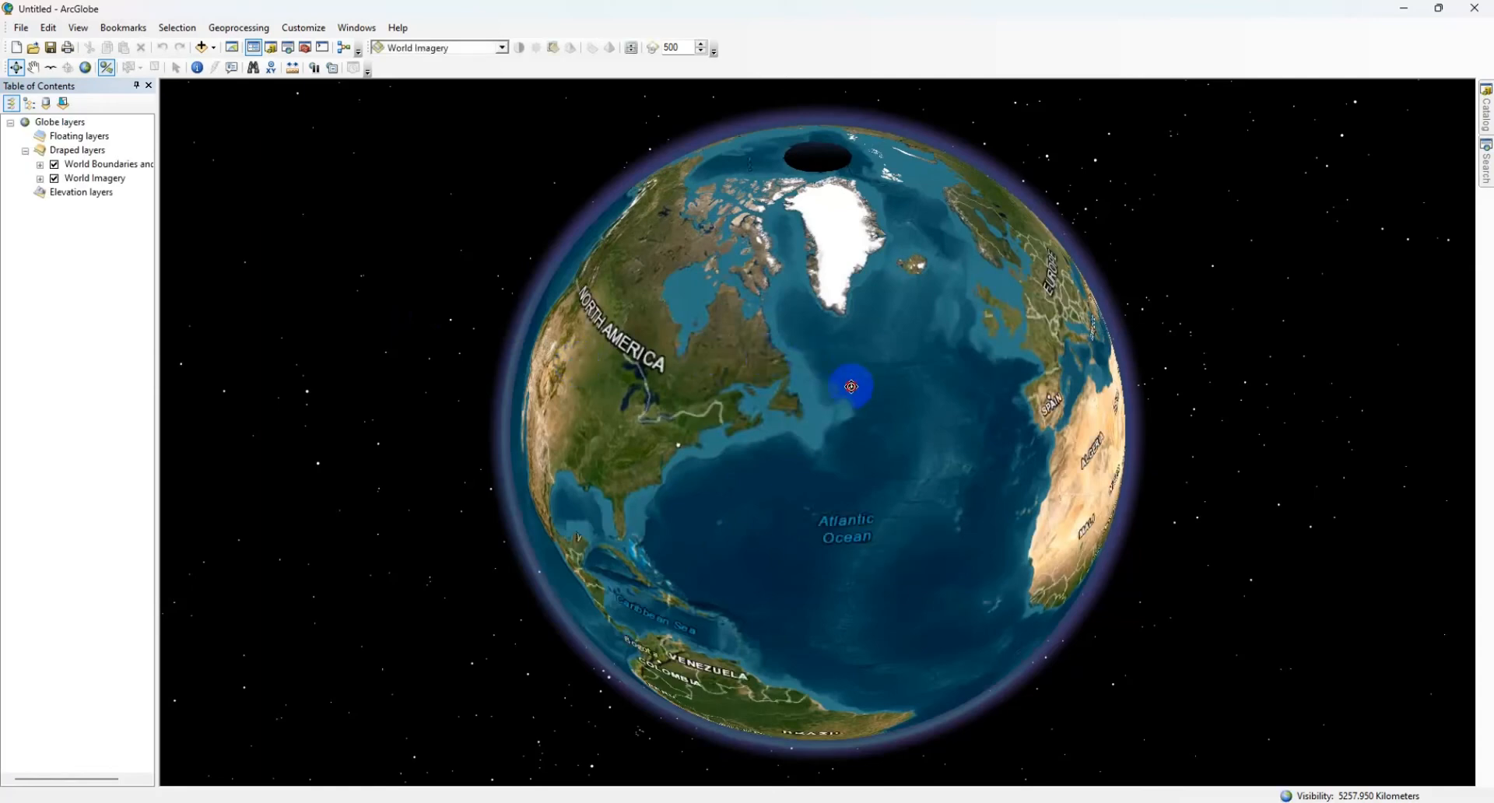
Step: Rotate the globe from the Atlantic to Asia and examine the area around India and Myanmar
drag(854, 385, 670, 349)
drag(877, 370, 628, 350)
drag(895, 414, 645, 331)
drag(1080, 382, 872, 374)
scroll(929, 336, up, 2)
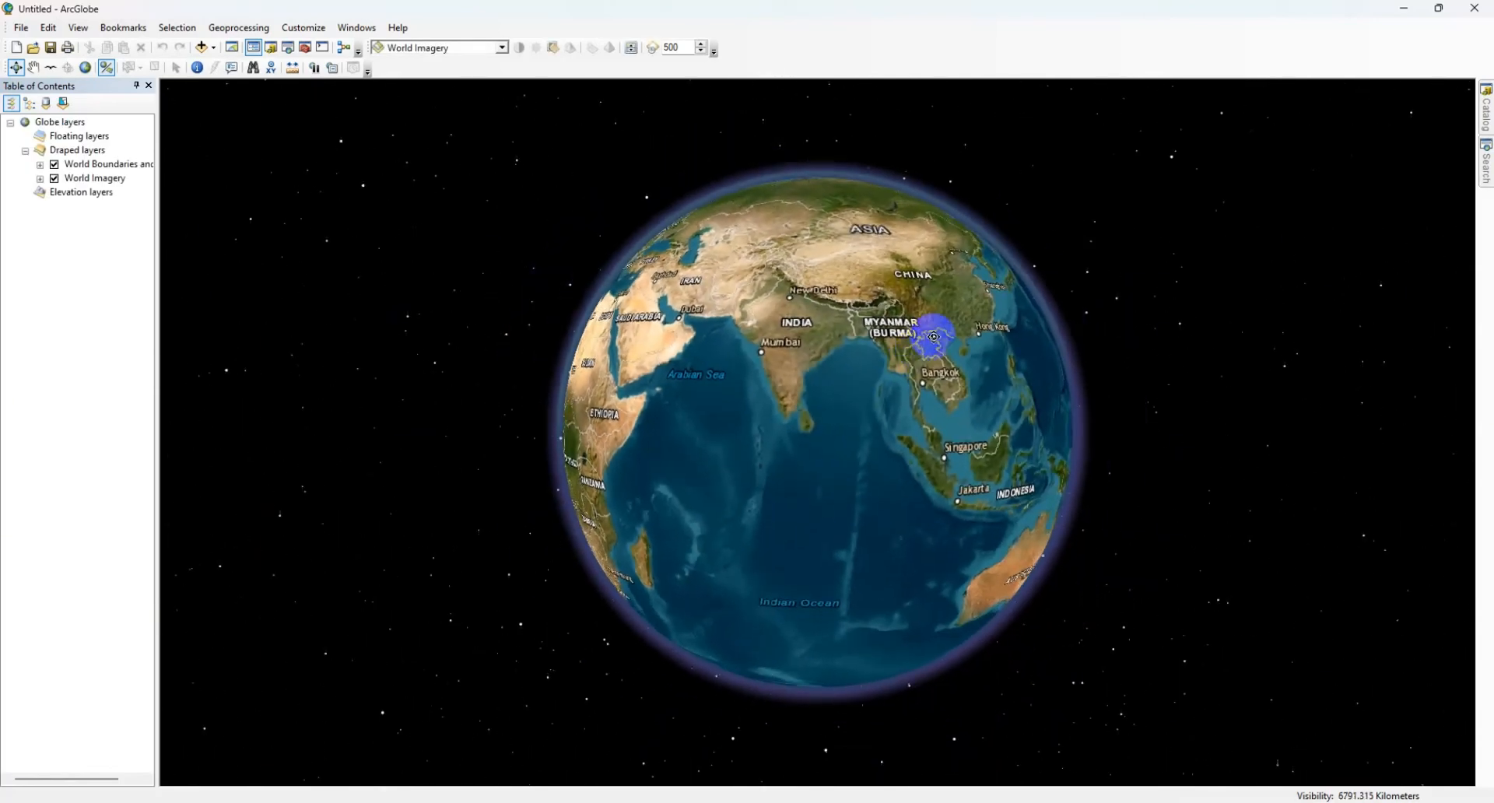
scroll(929, 340, down, 2)
scroll(929, 340, down, 1)
drag(949, 304, 831, 379)
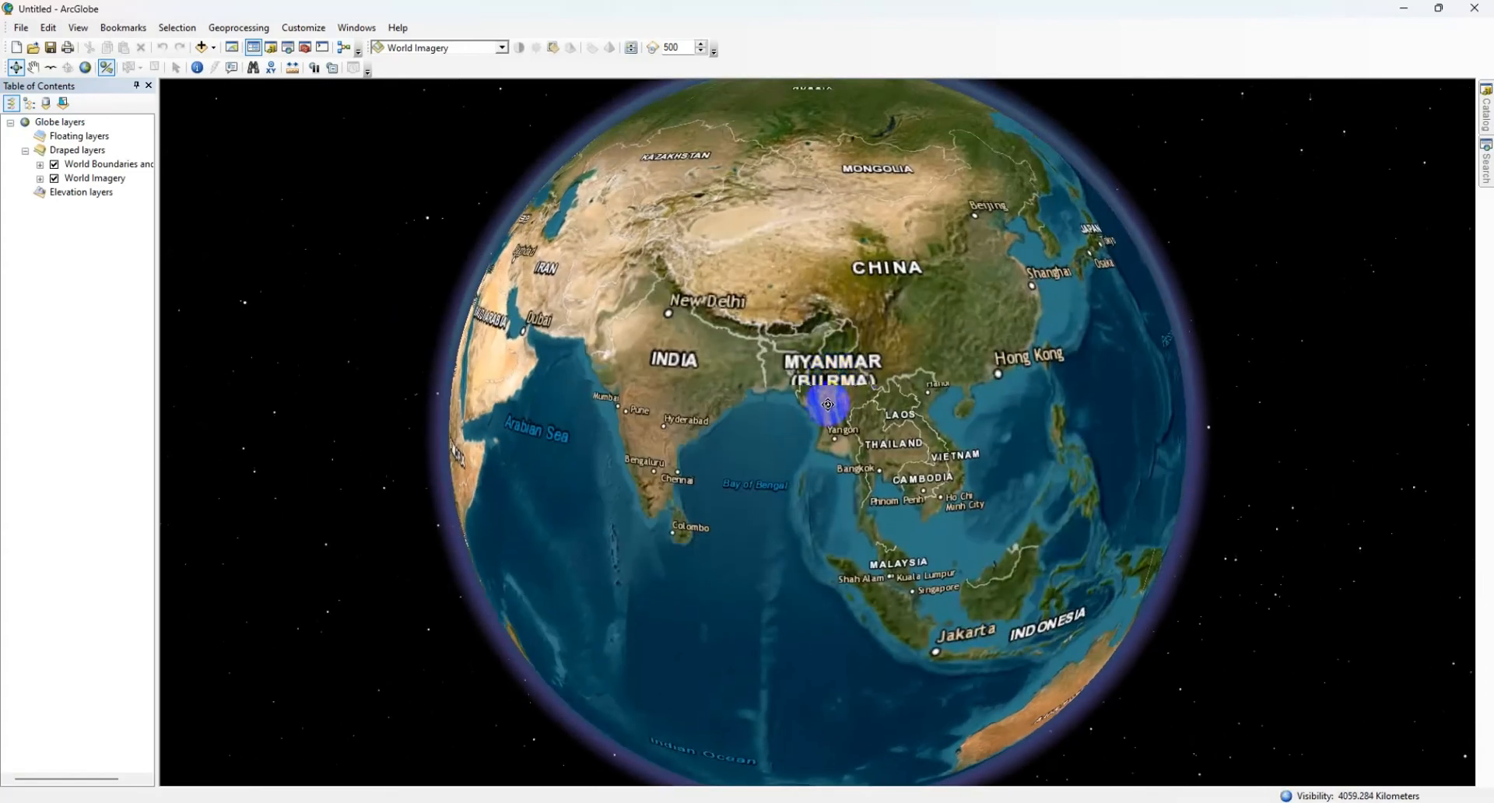
drag(840, 426, 911, 439)
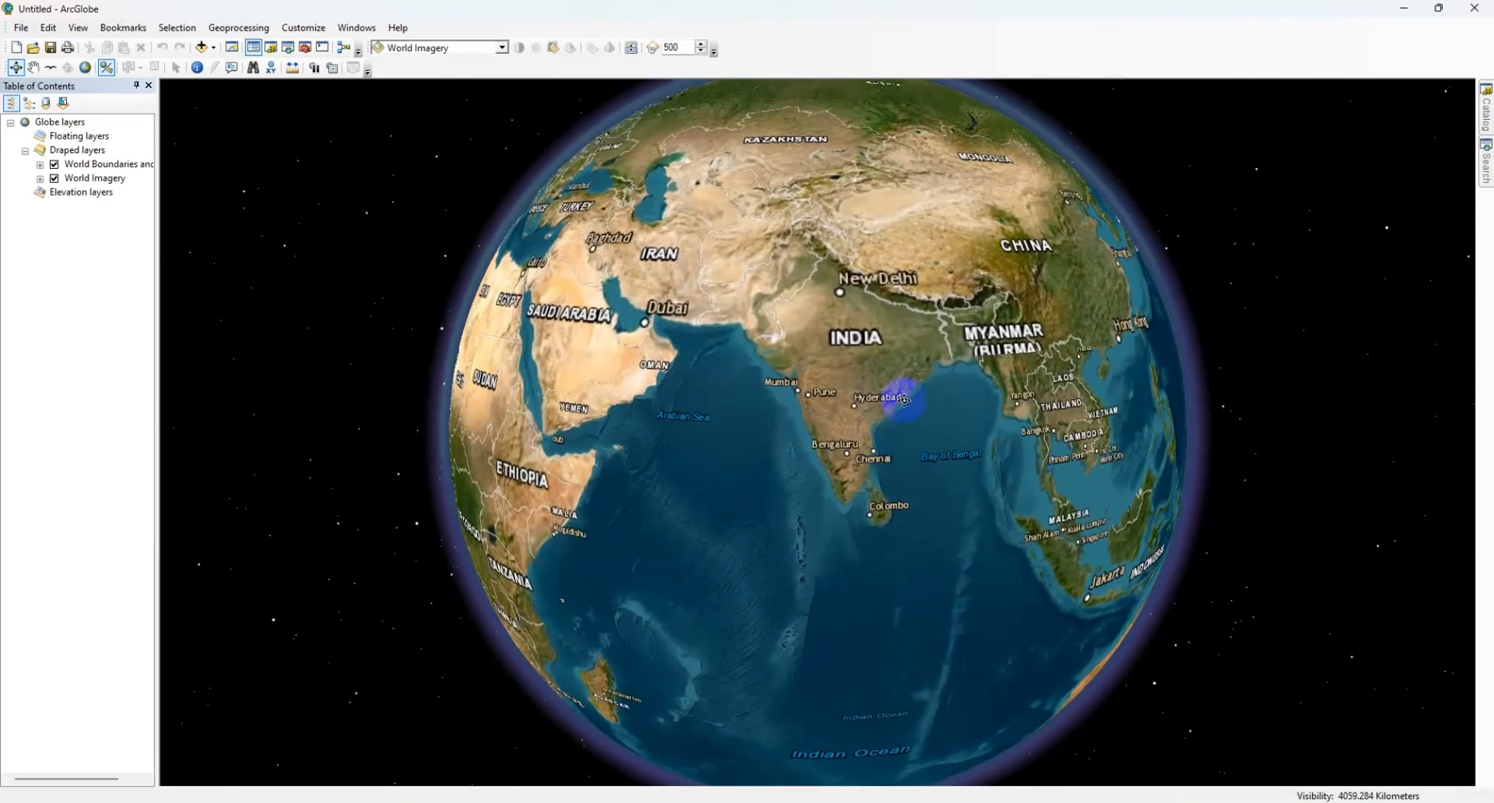
Step: Select the Elevation layers group, examine Yangon up close on the globe, and return to a view of Asia
click(81, 191)
scroll(1004, 476, down, 4)
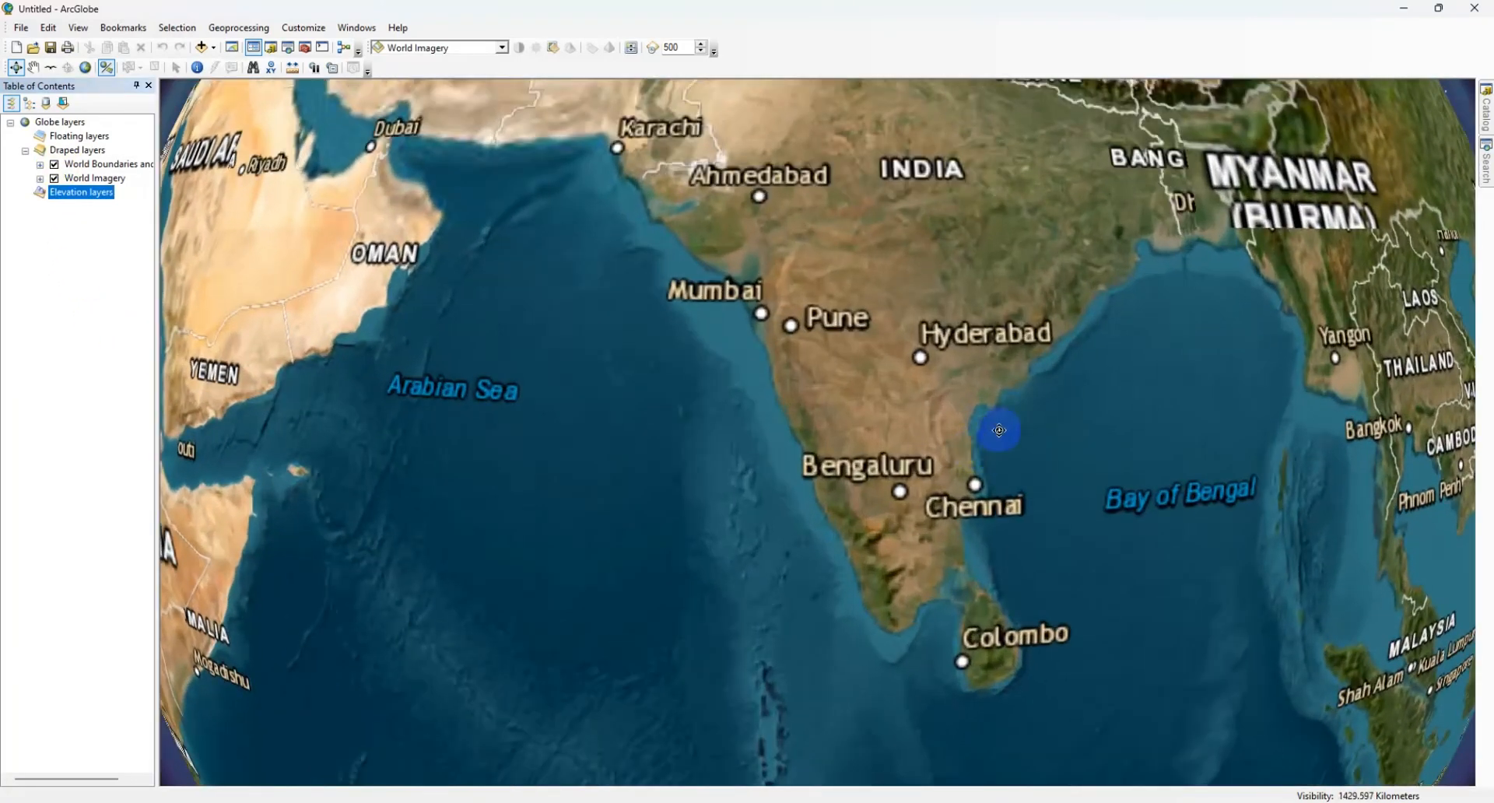
drag(999, 430, 857, 553)
drag(937, 321, 714, 404)
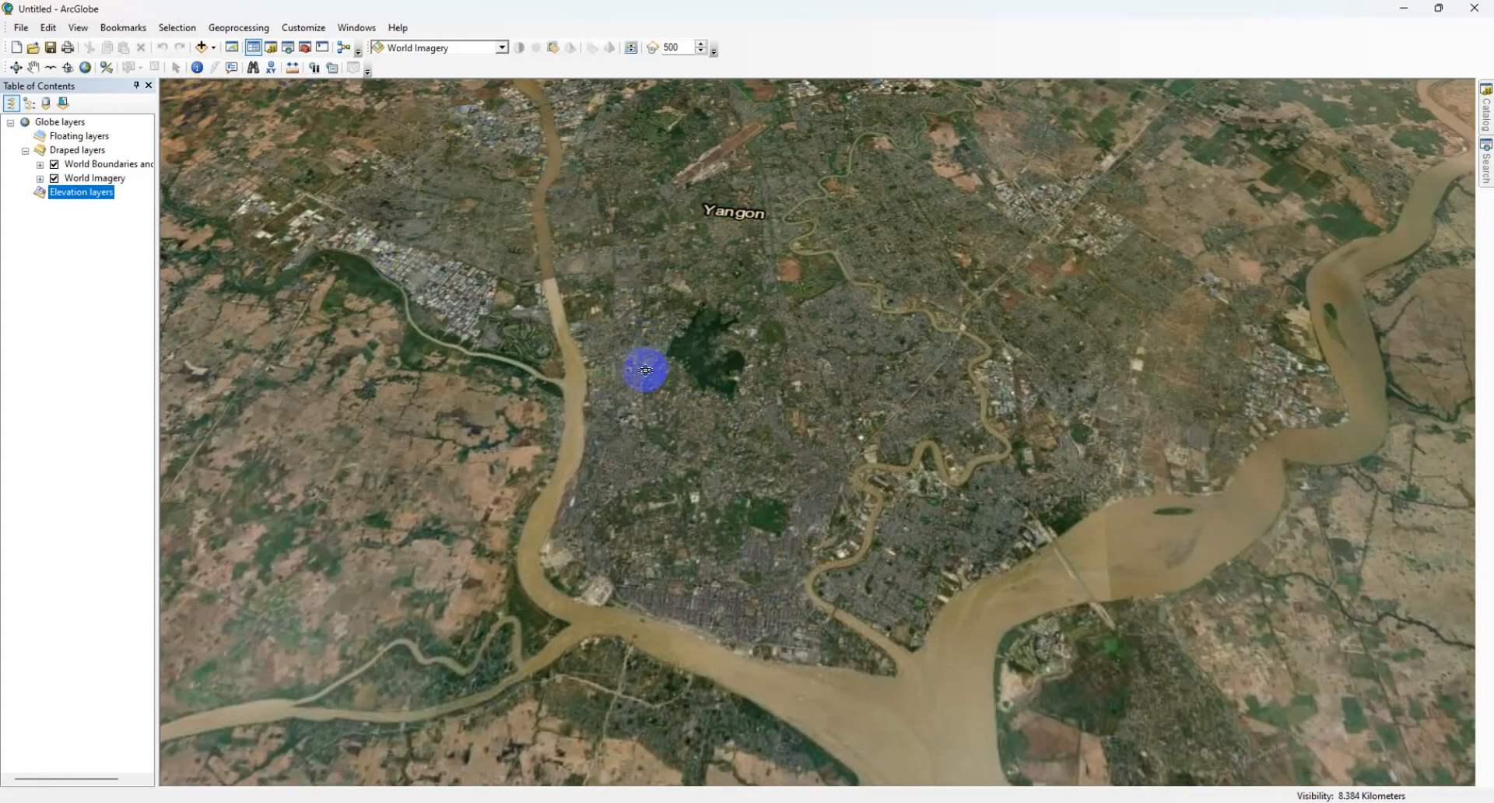
drag(645, 370, 650, 377)
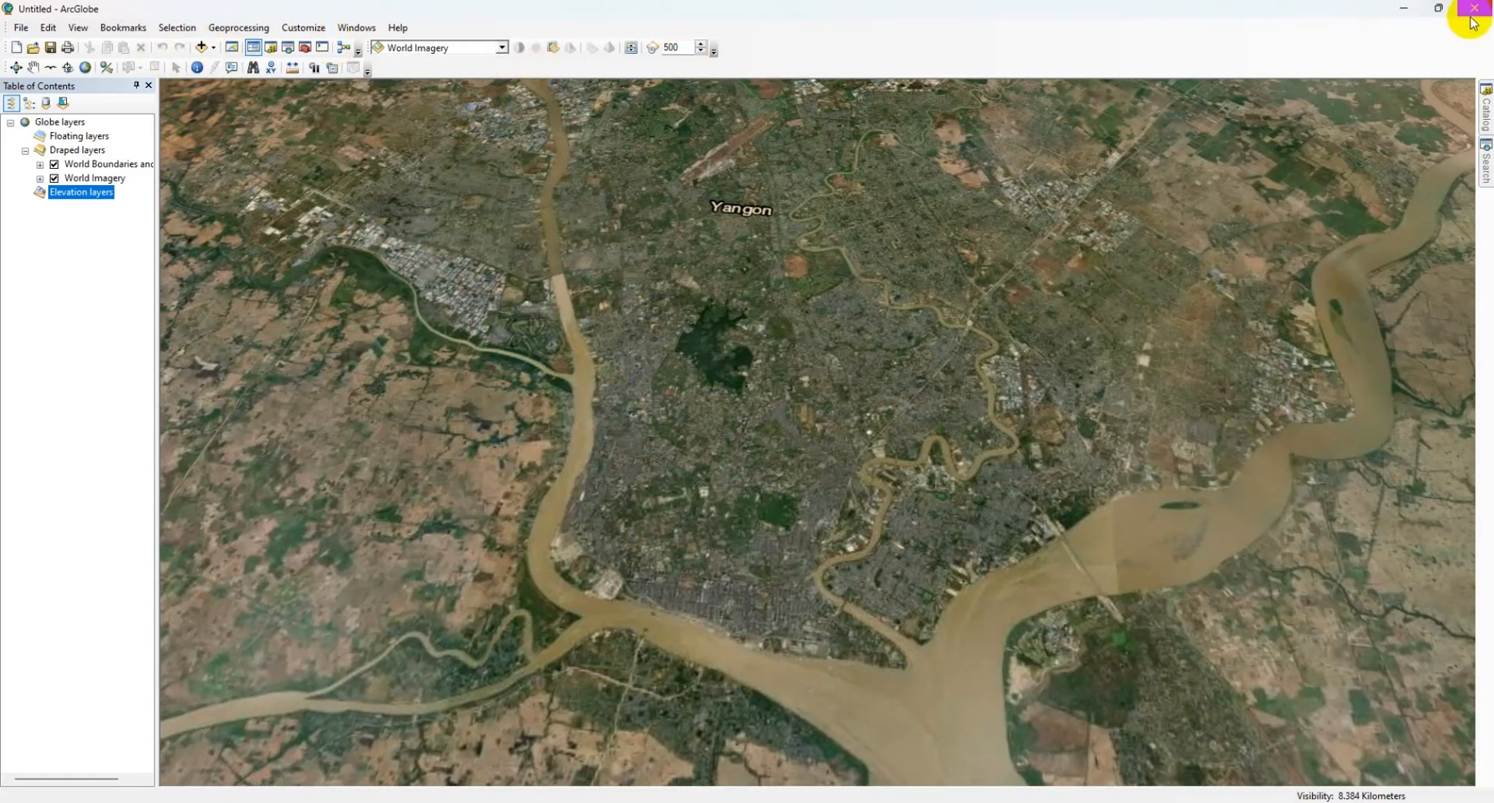
drag(799, 478, 850, 247)
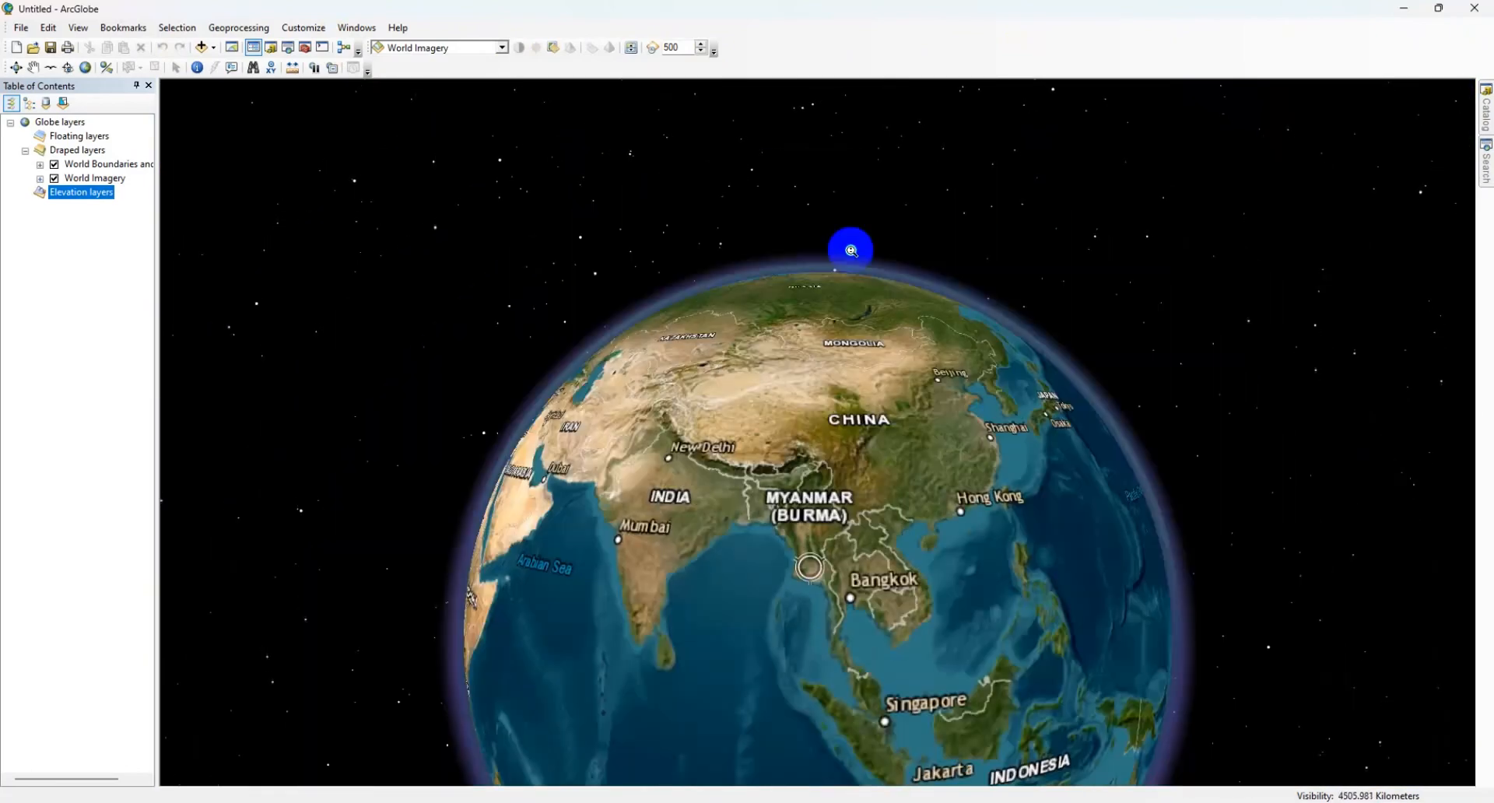
drag(811, 445, 824, 489)
Step: Enable the north arrow for the main viewer in the view settings
click(78, 28)
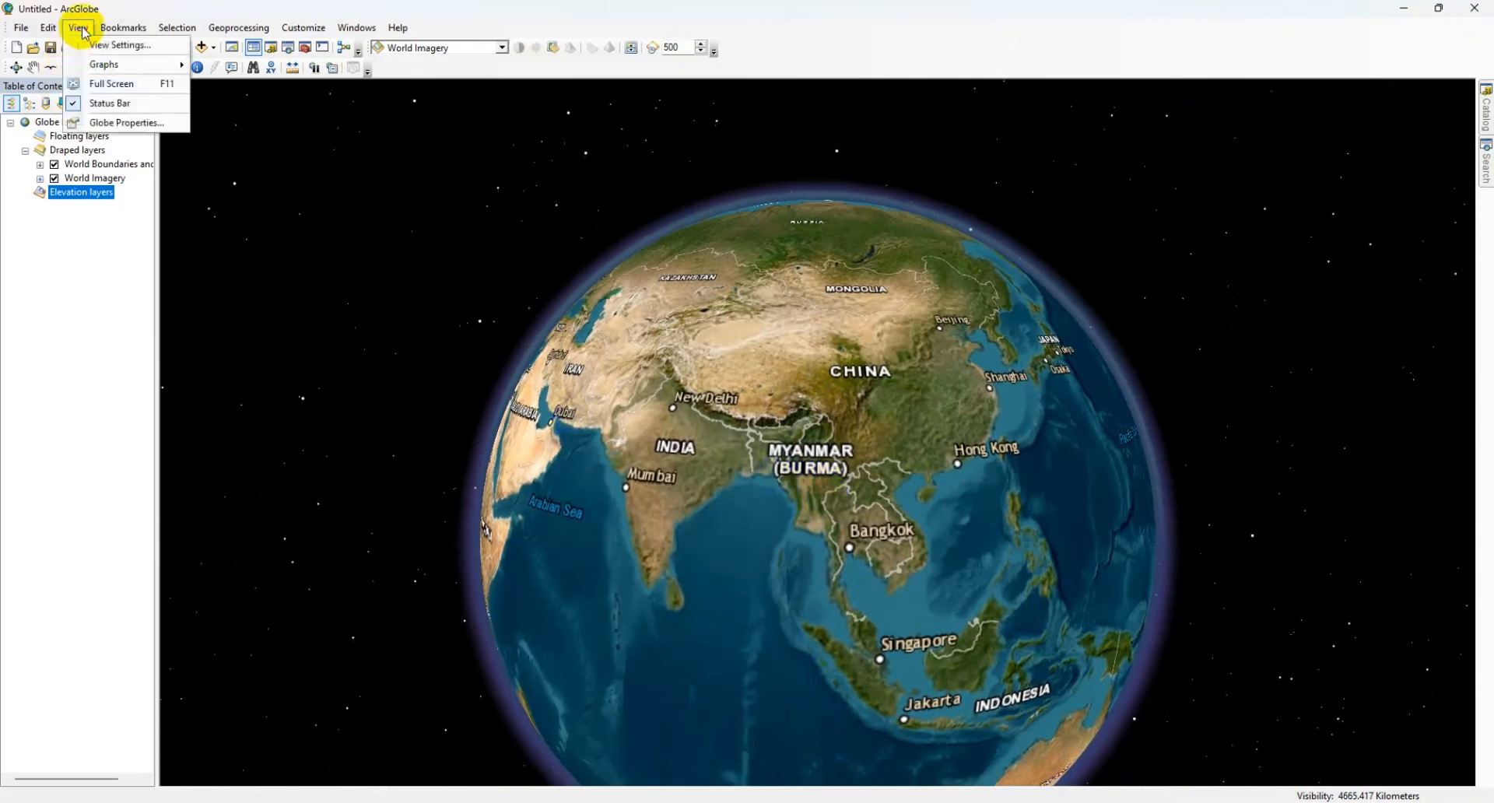
click(115, 45)
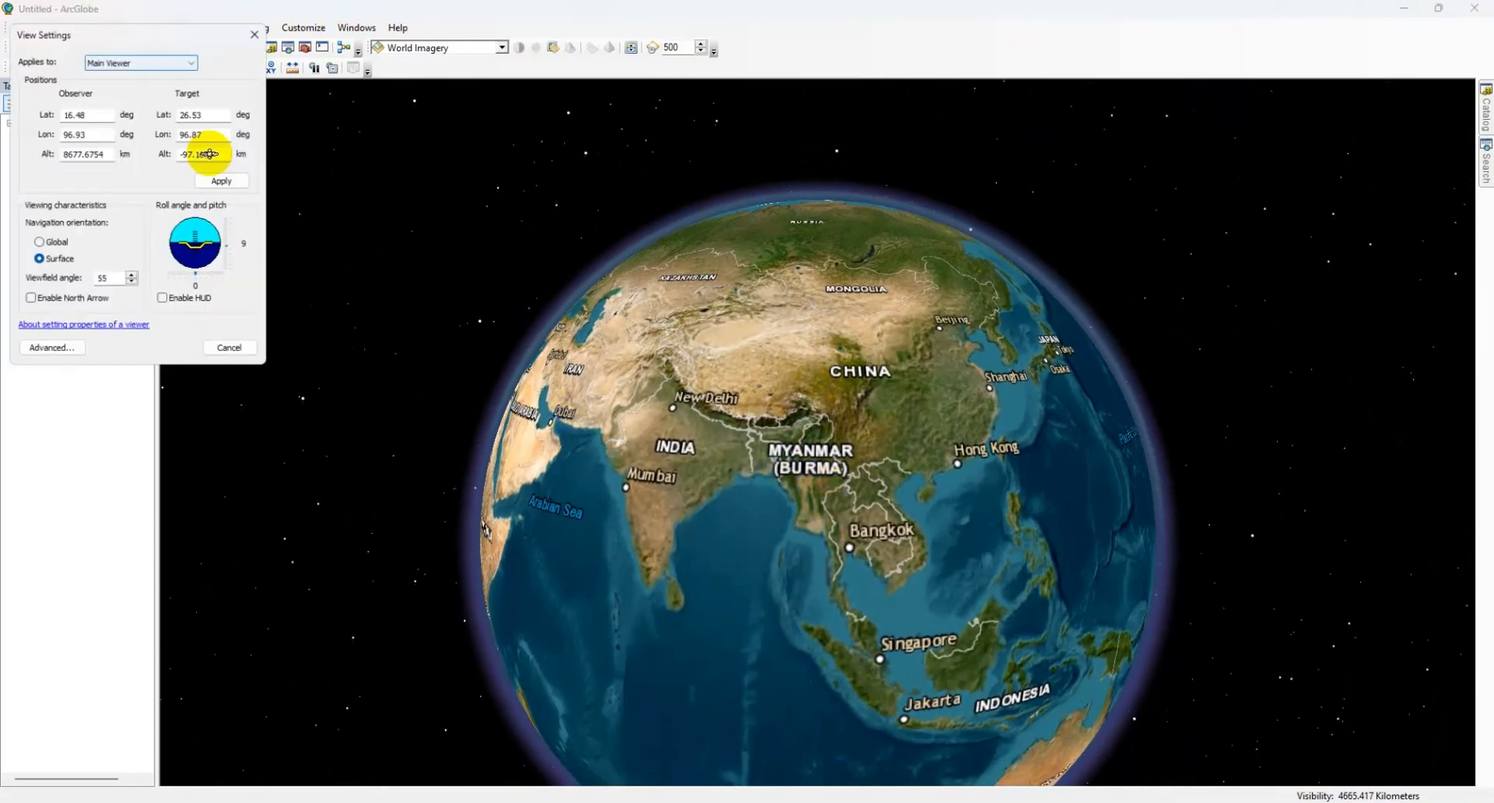
click(30, 301)
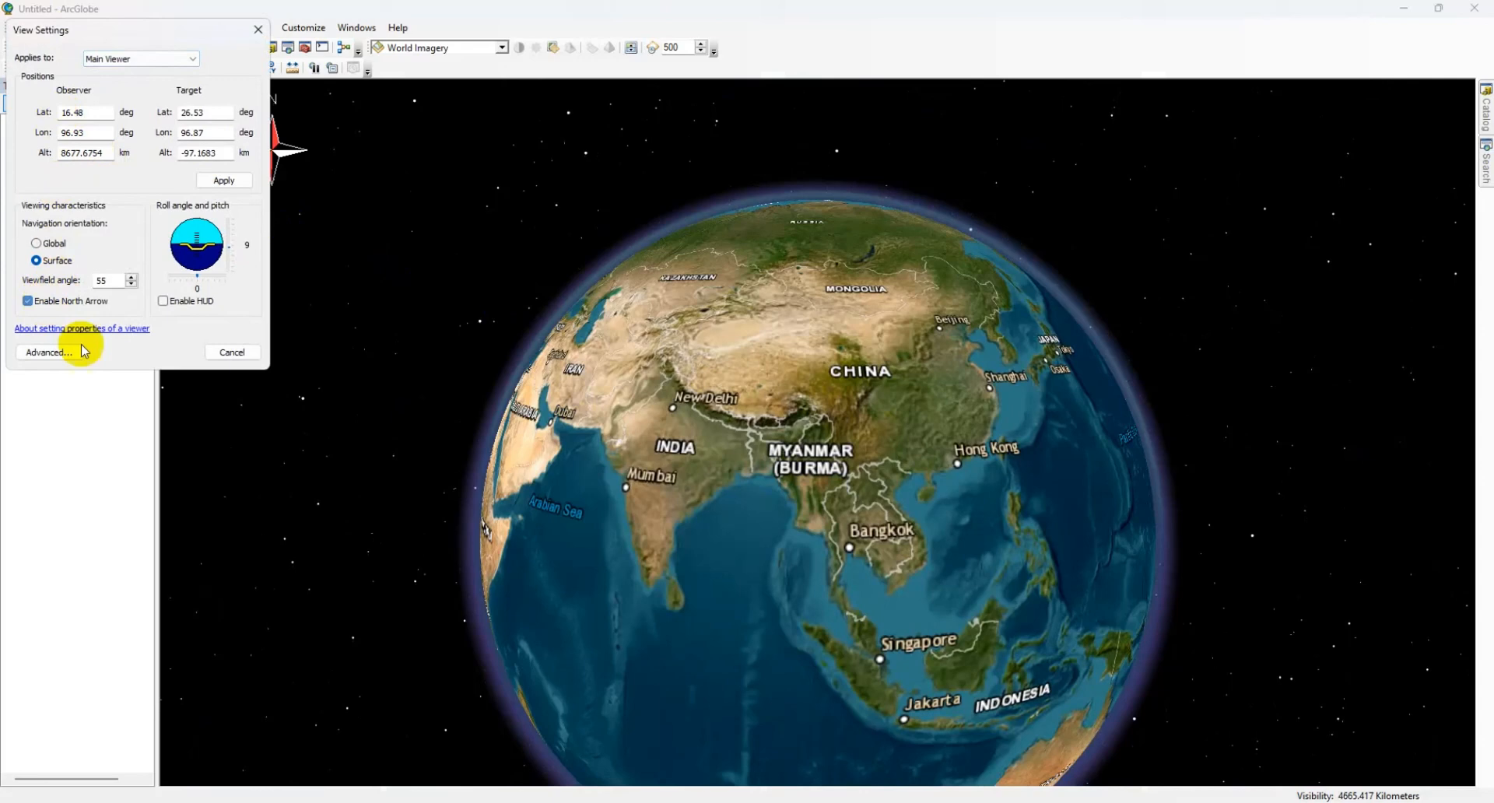
click(224, 357)
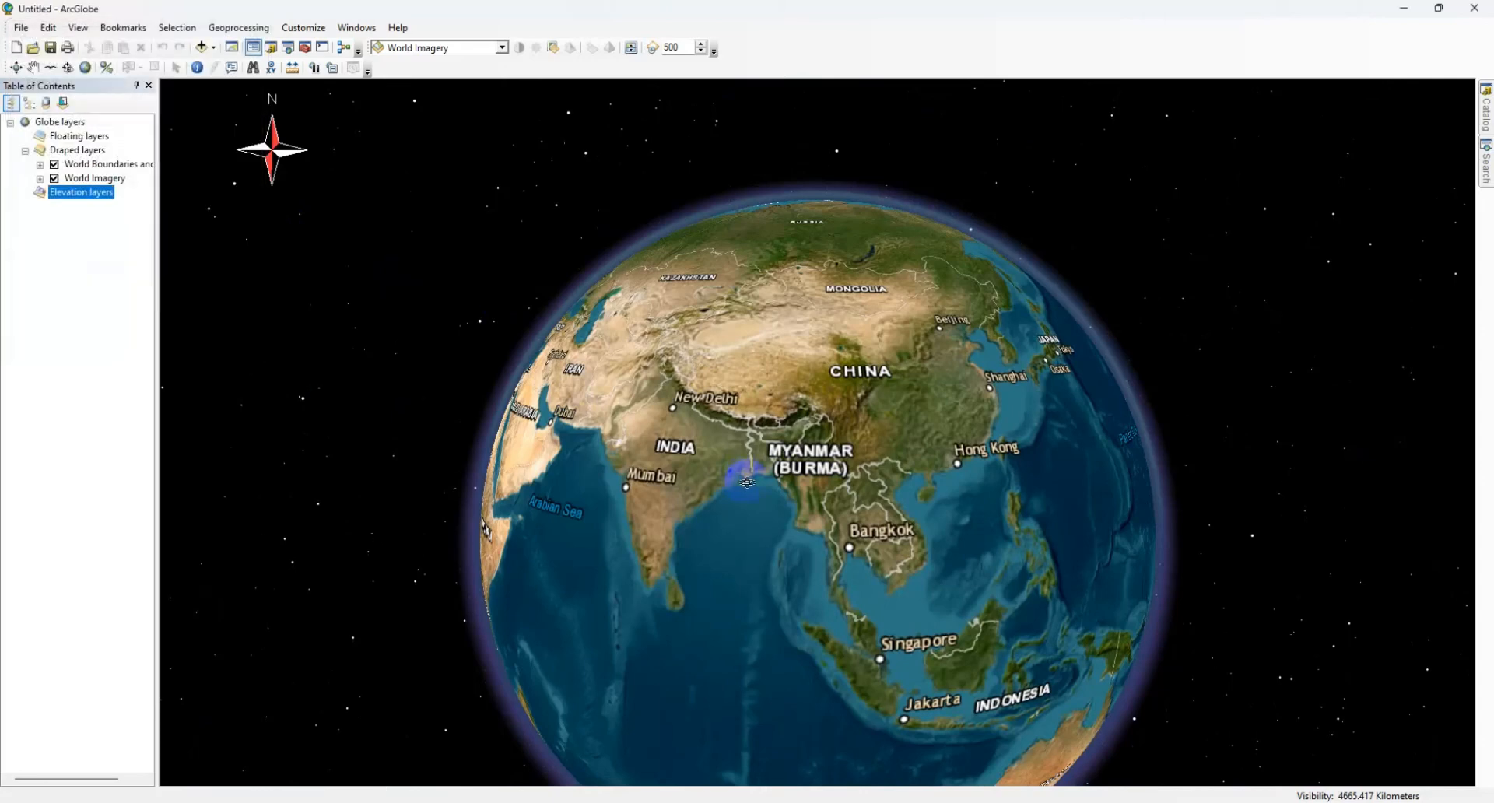